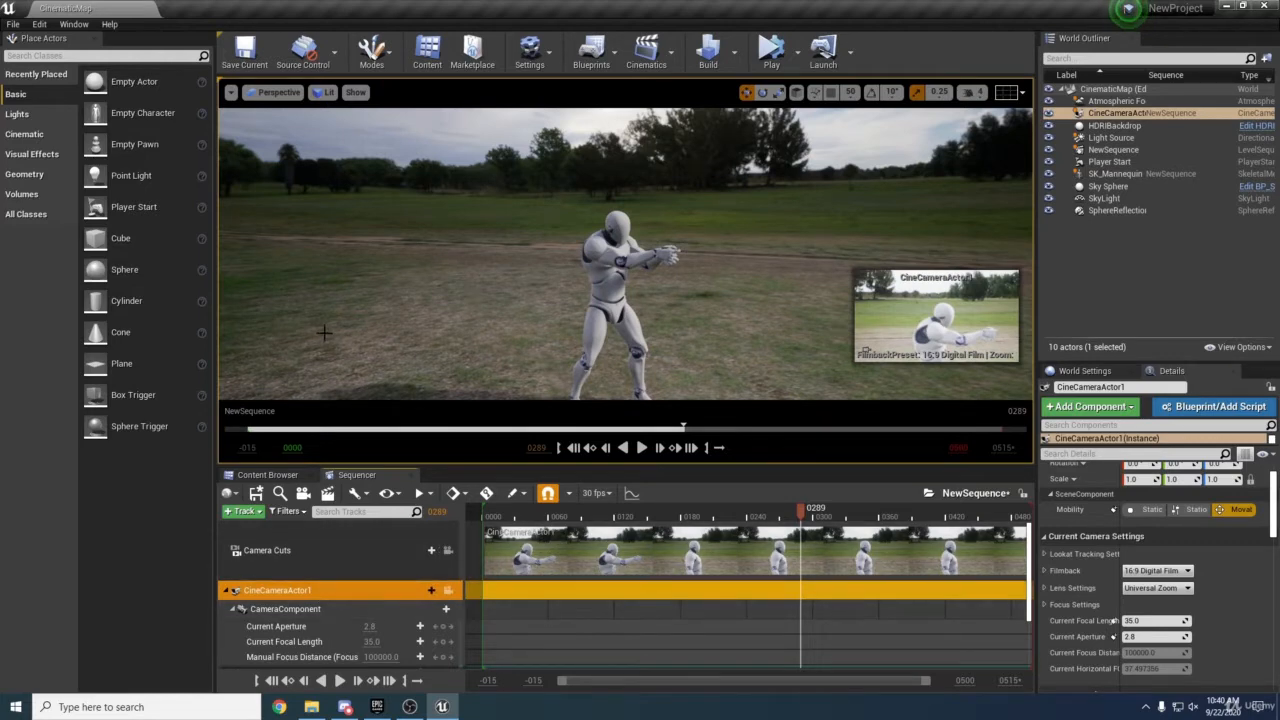
View the scene through CineCameraActor1 in the viewport and return to the free perspective view.
right_click_drag(252, 121, 252, 121)
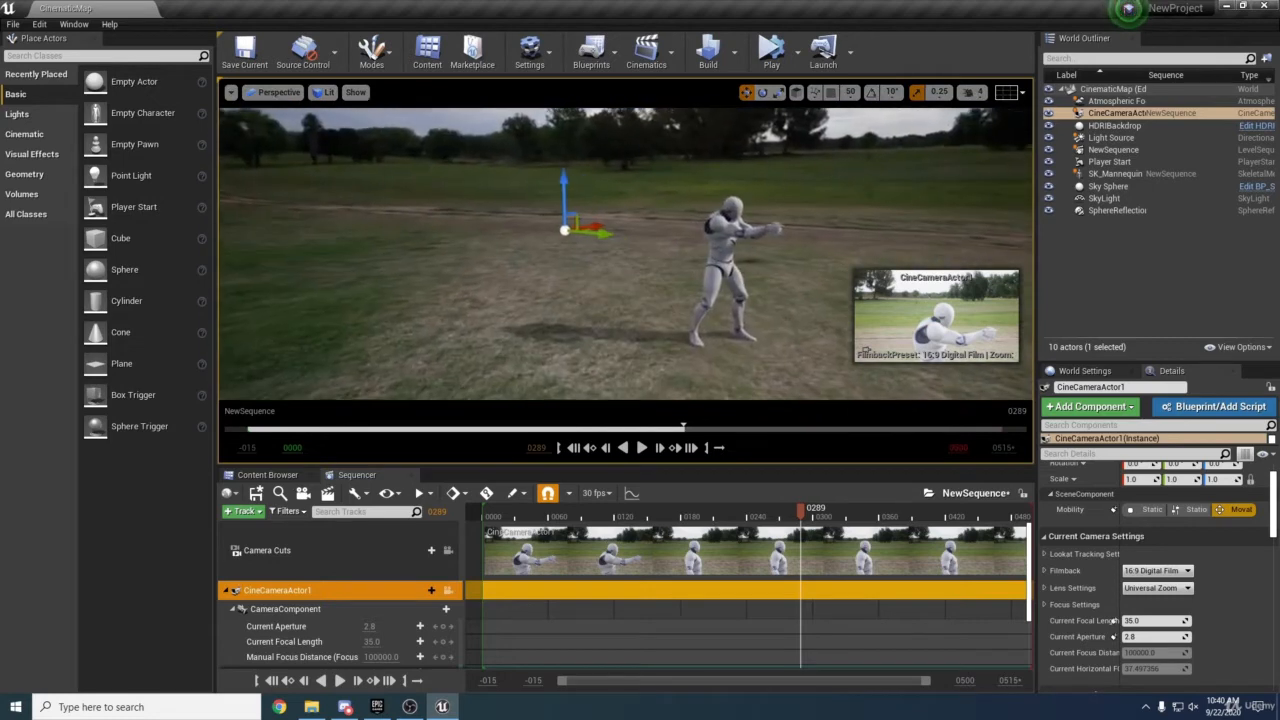
left_click(231, 92)
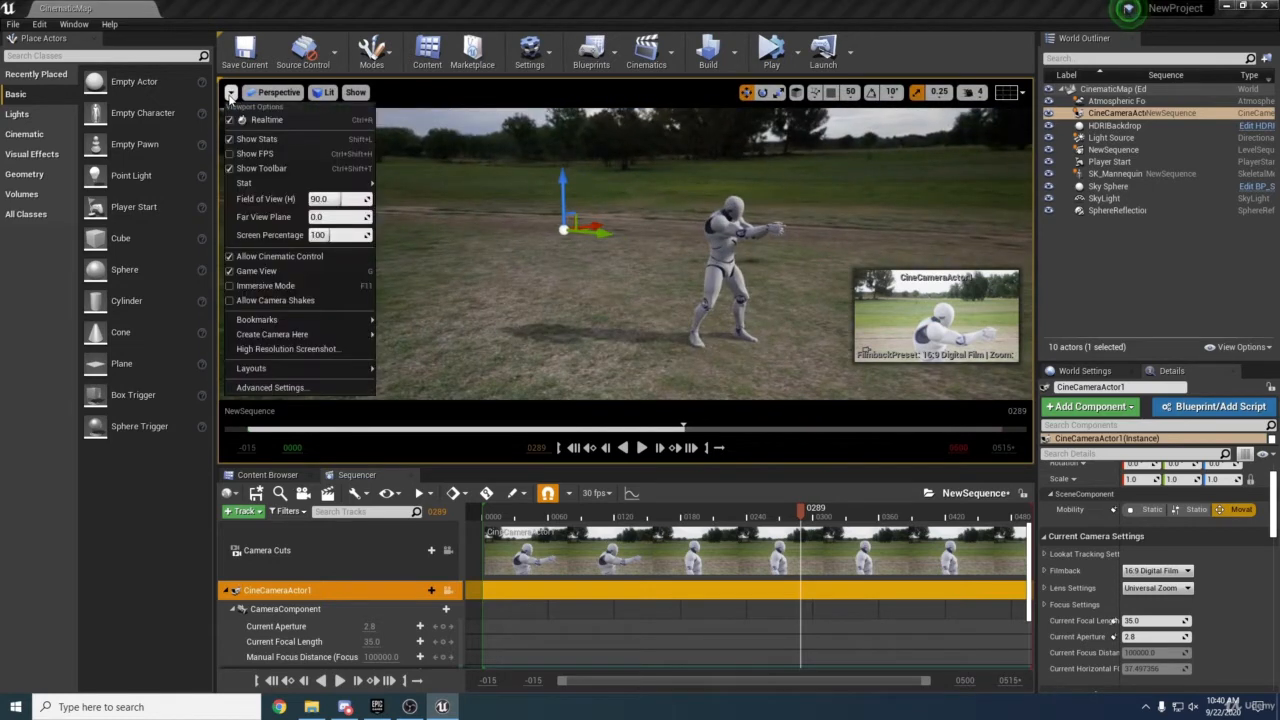
left_click(252, 92)
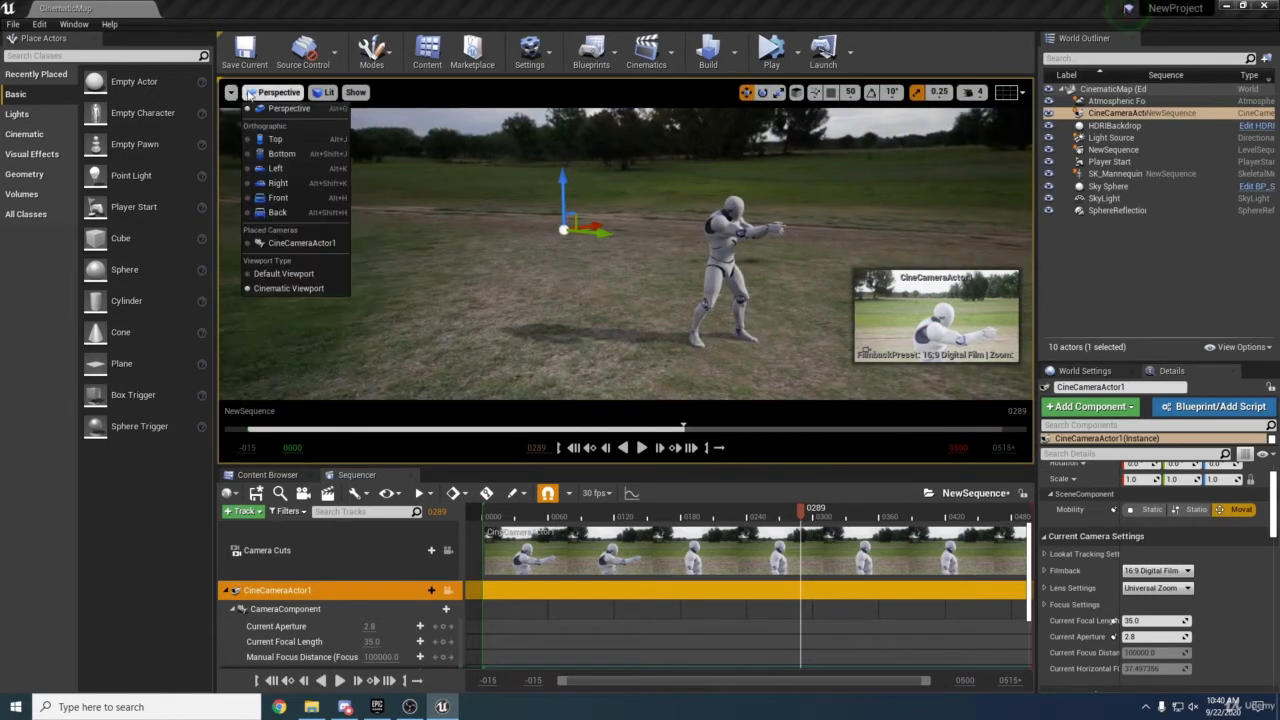
left_click(295, 244)
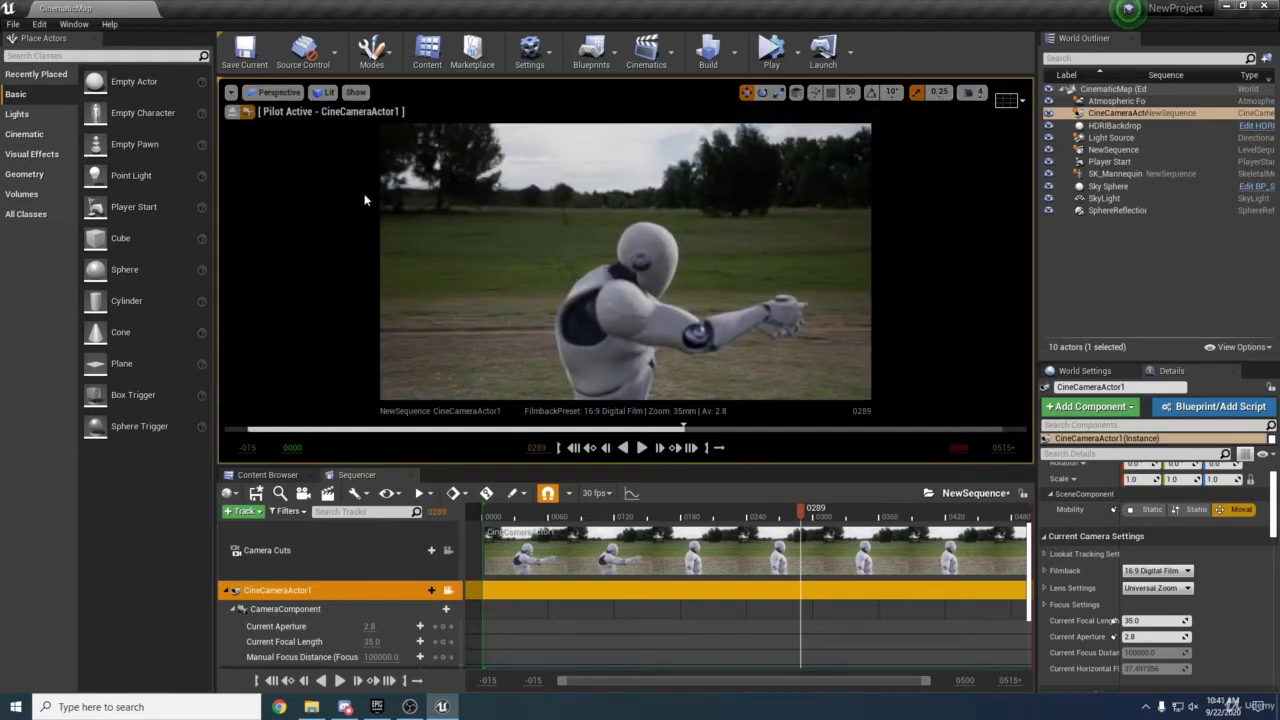
left_click(233, 111)
Lock the viewport to CineCameraActor1 from its Sequencer track.
scroll(502, 272, "down", 5)
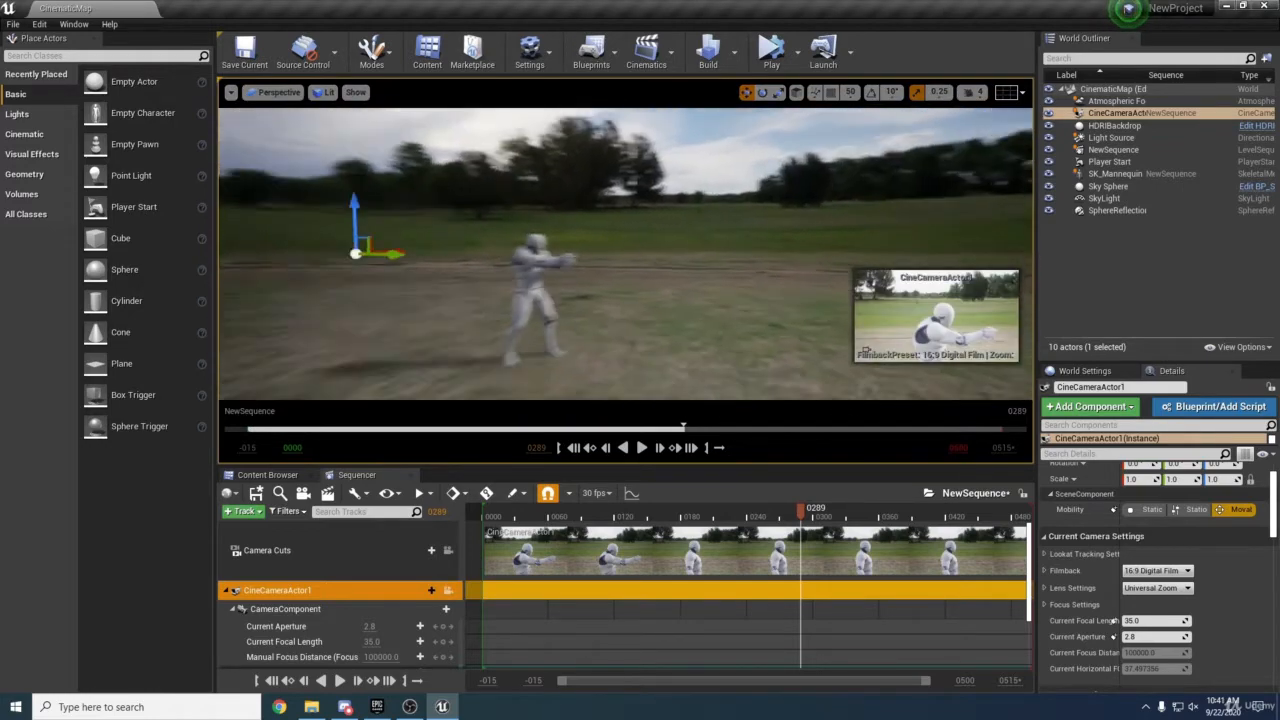
right_click_drag(502, 272, 560, 272)
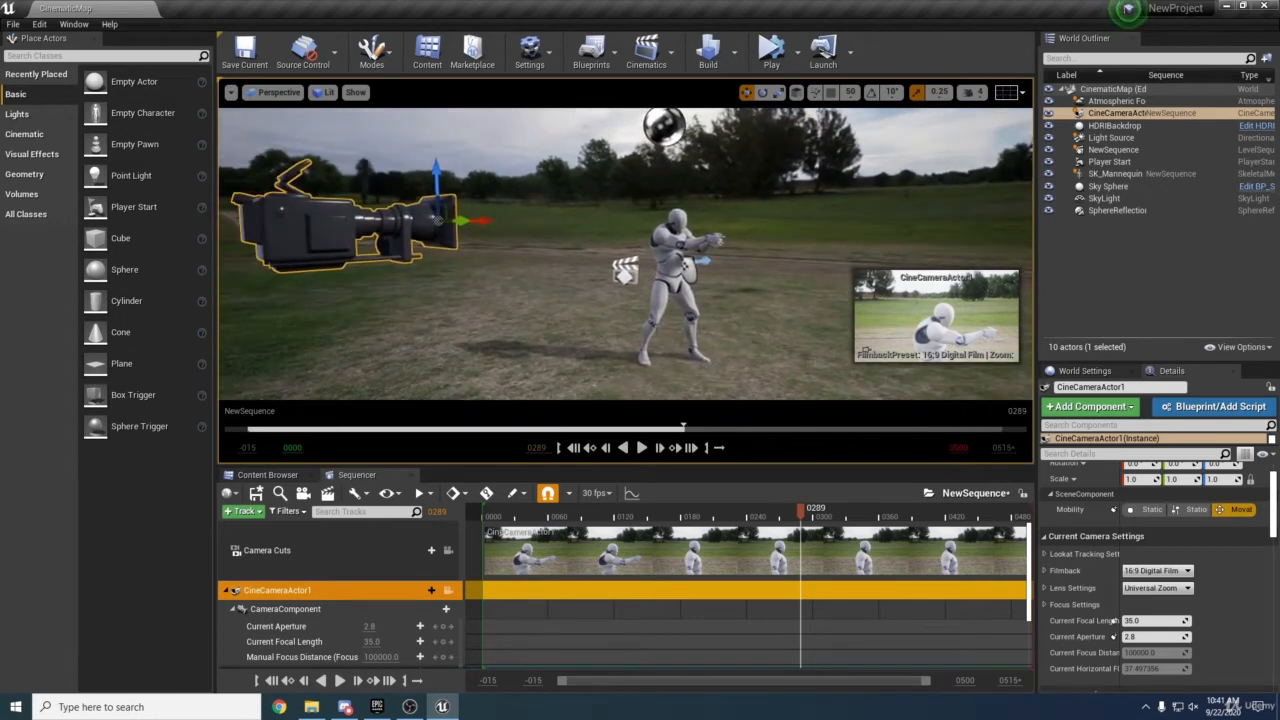
scroll(466, 262, "down", 4)
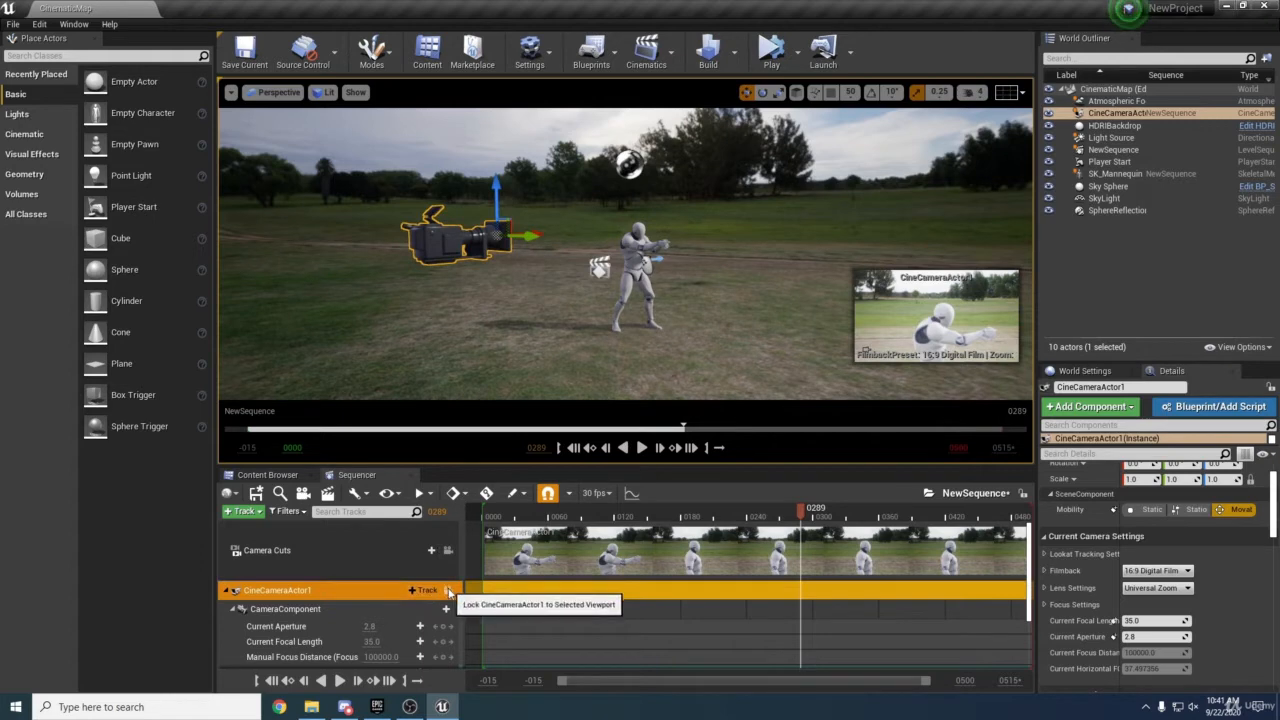
left_click(447, 591)
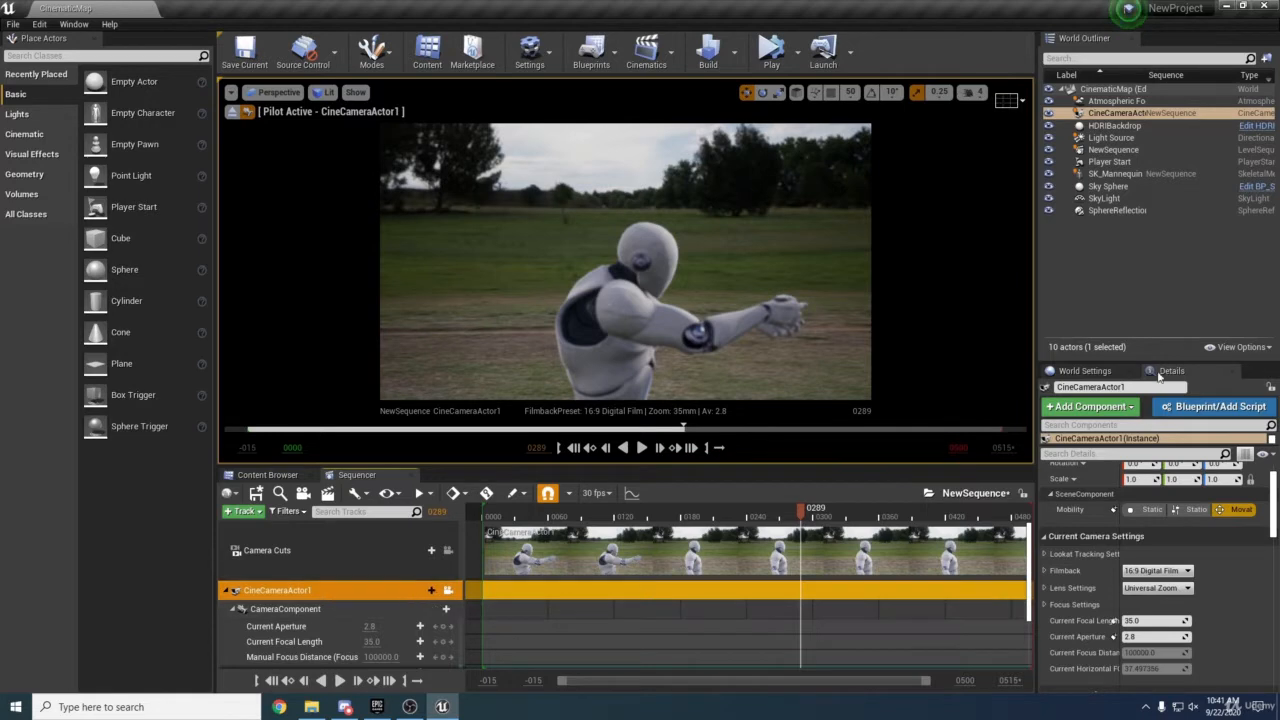
Enlarge the area showing CineCameraActor1's details, browse its camera properties and widen the property-name column.
left_click_drag(1167, 360, 1166, 287)
scroll(1138, 480, "up", 1)
scroll(1138, 480, "down", 3)
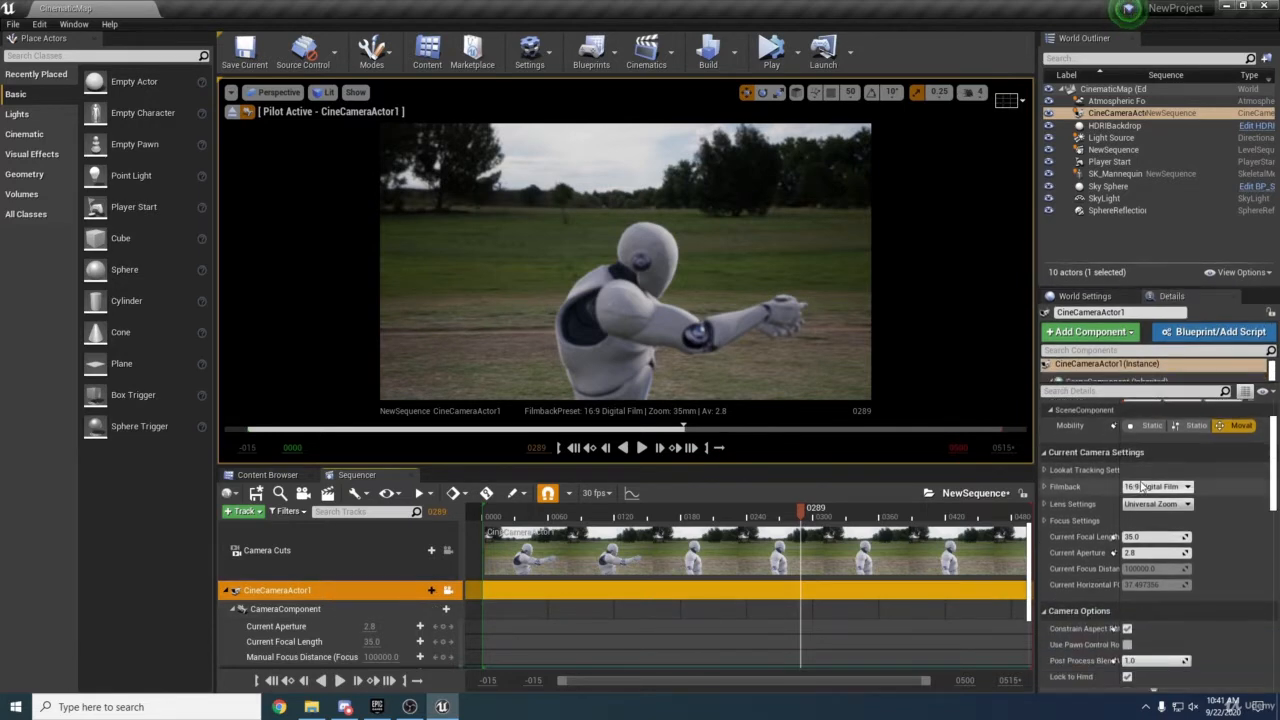
scroll(1135, 493, "down", 1)
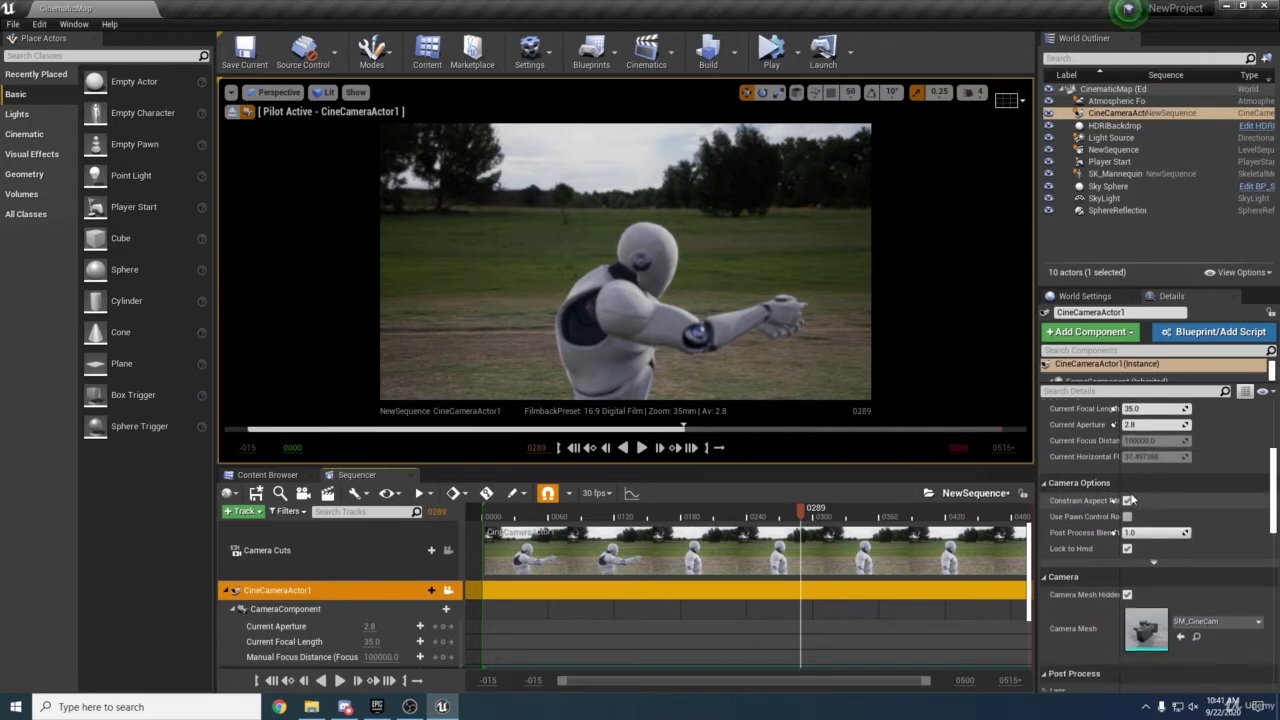
scroll(1138, 505, "down", 3)
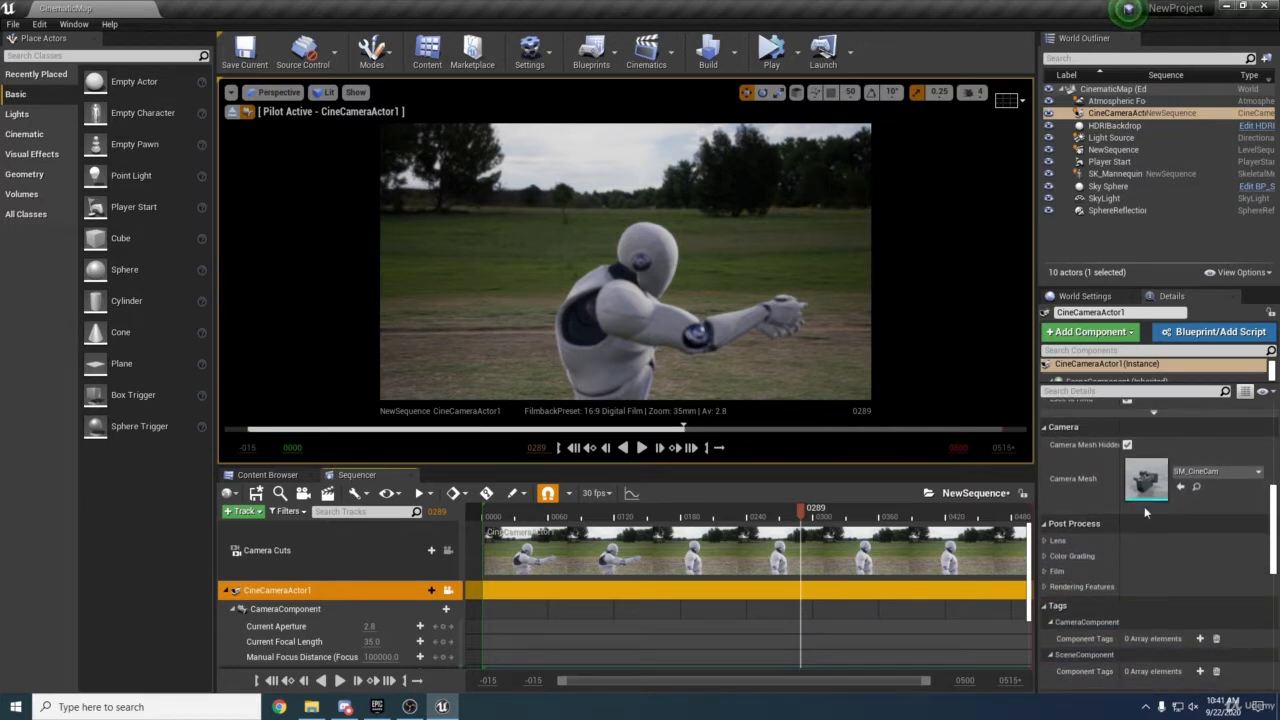
scroll(1144, 510, "up", 8)
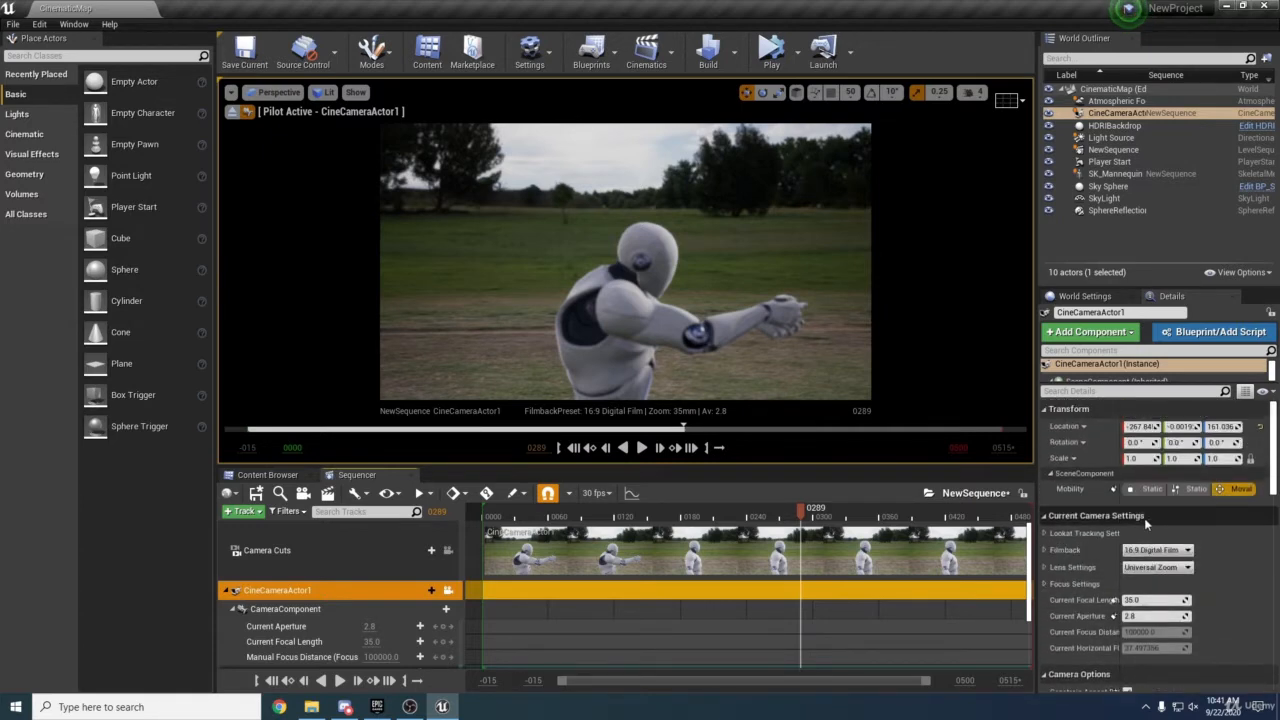
scroll(1139, 523, "down", 1)
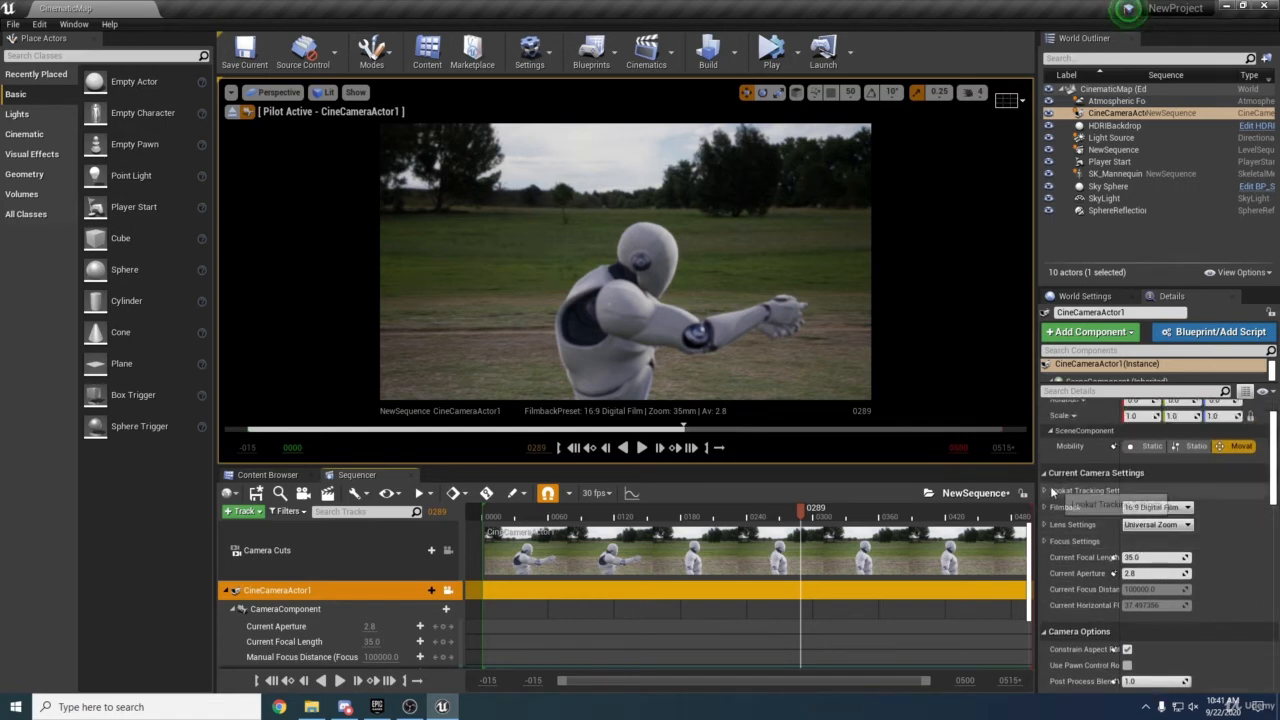
left_click_drag(1123, 490, 1150, 506)
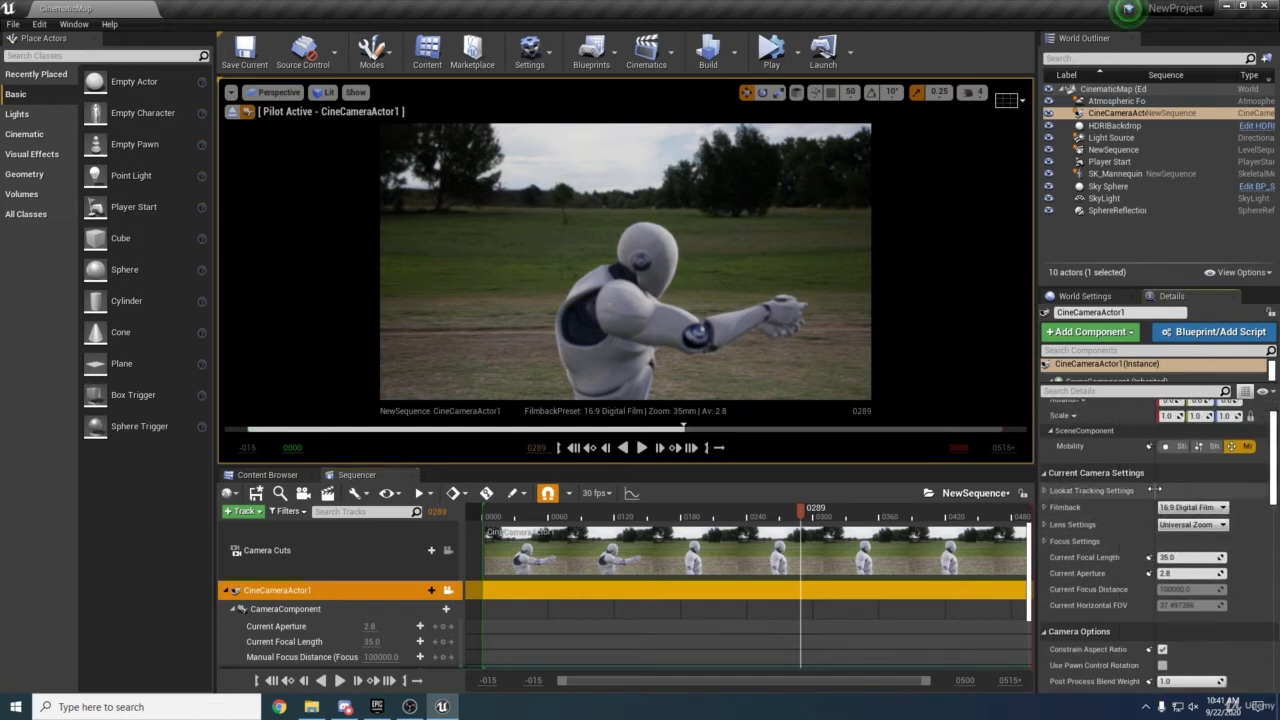
Try different Max FStop values in the camera's Lens Settings, finishing at 22.0.
left_click(1045, 524)
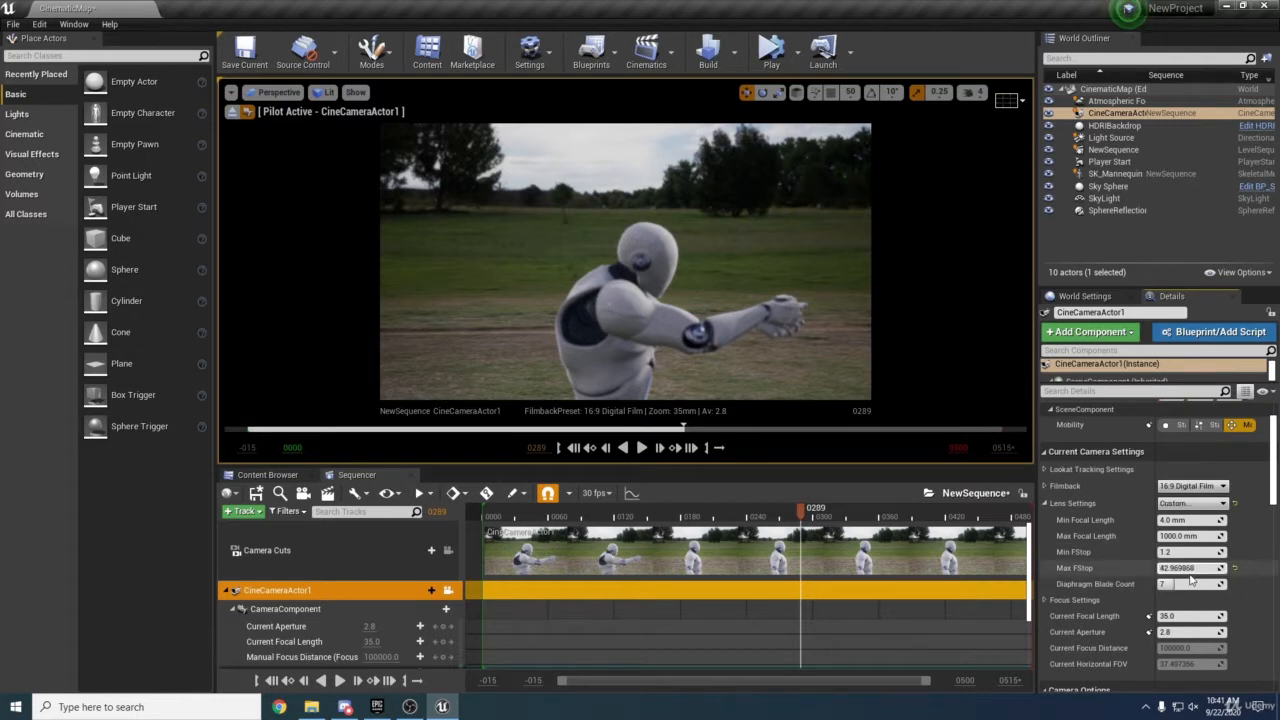
mouse_move(1191, 578)
left_mouse_down()
mouse_move(1155, 568)
mouse_move(1190, 570)
left_mouse_up()
left_click(1192, 569)
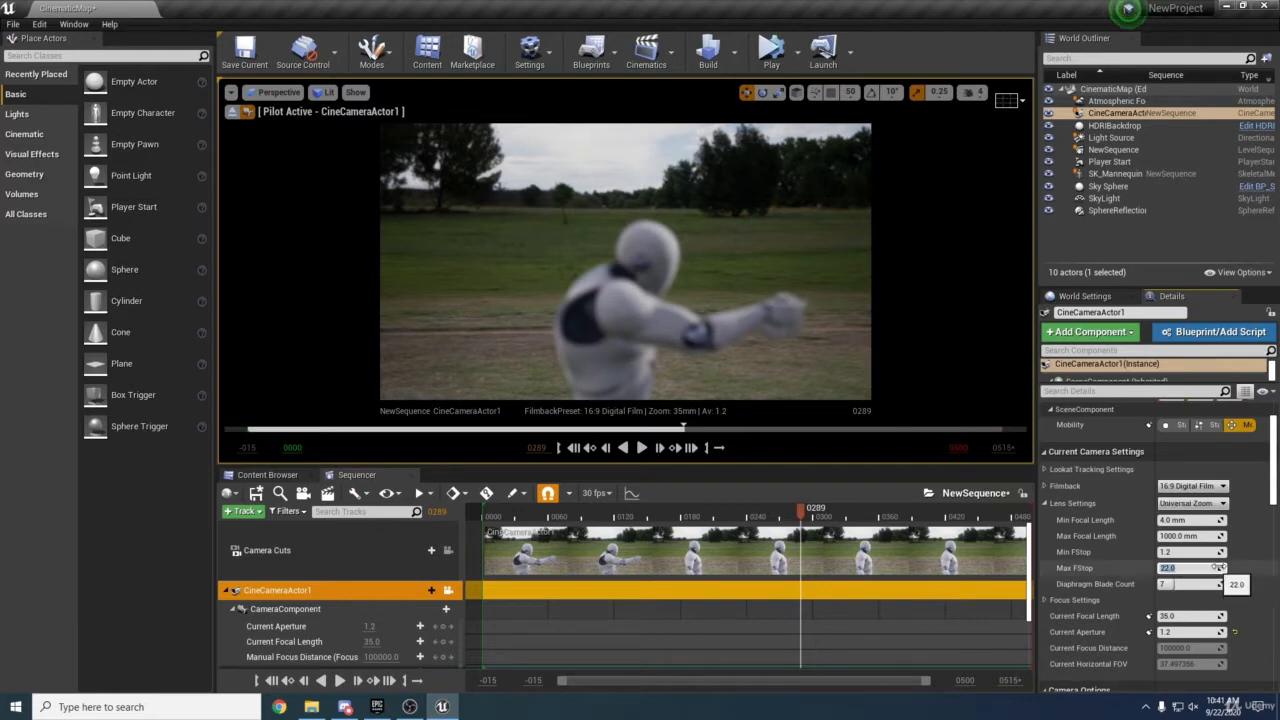
left_click(1045, 503)
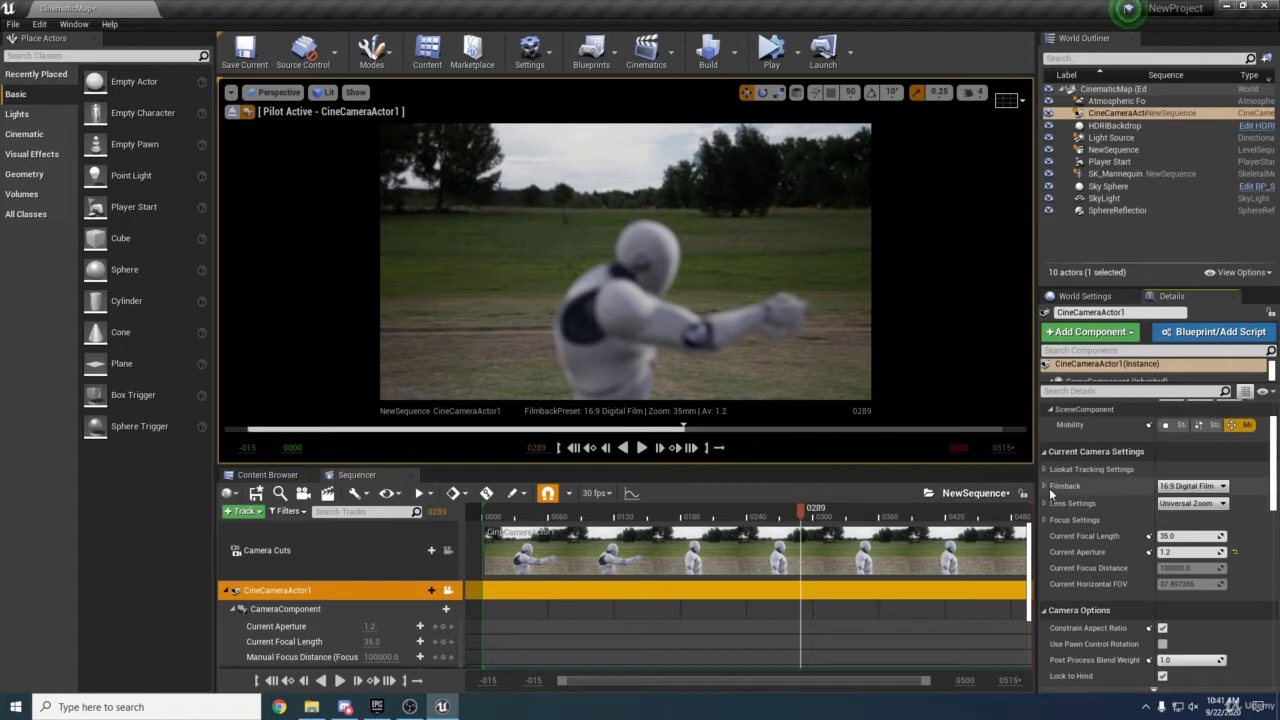
Lower the Filmback sensor height to about 9.85 mm and set the sensor width to 34 mm.
left_click(1045, 486)
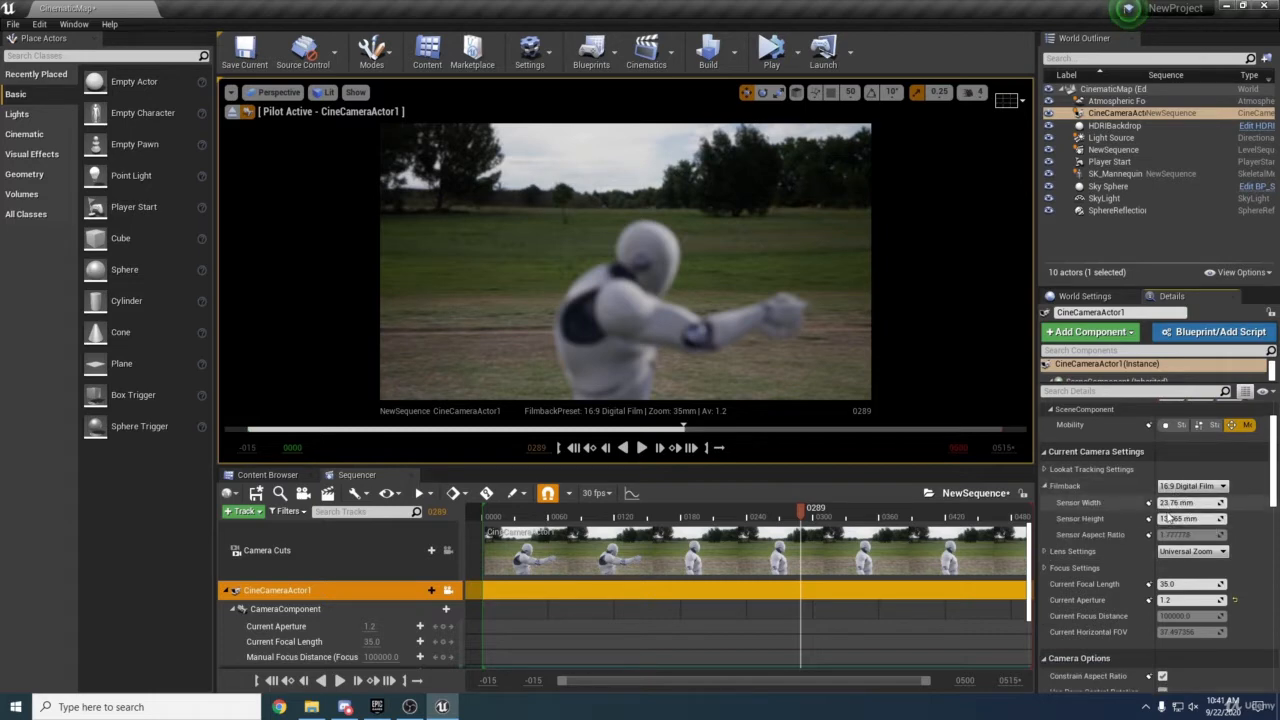
left_click_drag(1175, 519, 1175, 519)
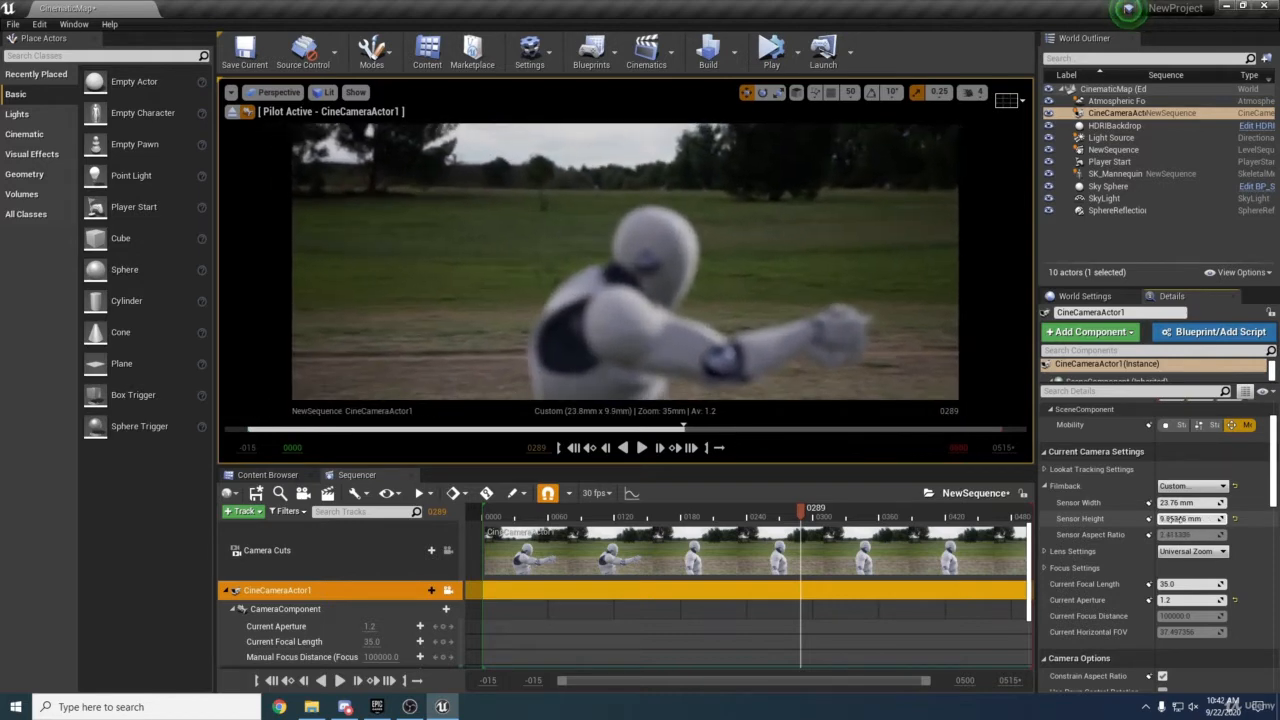
left_click(1175, 503)
type("34")
key("Return")
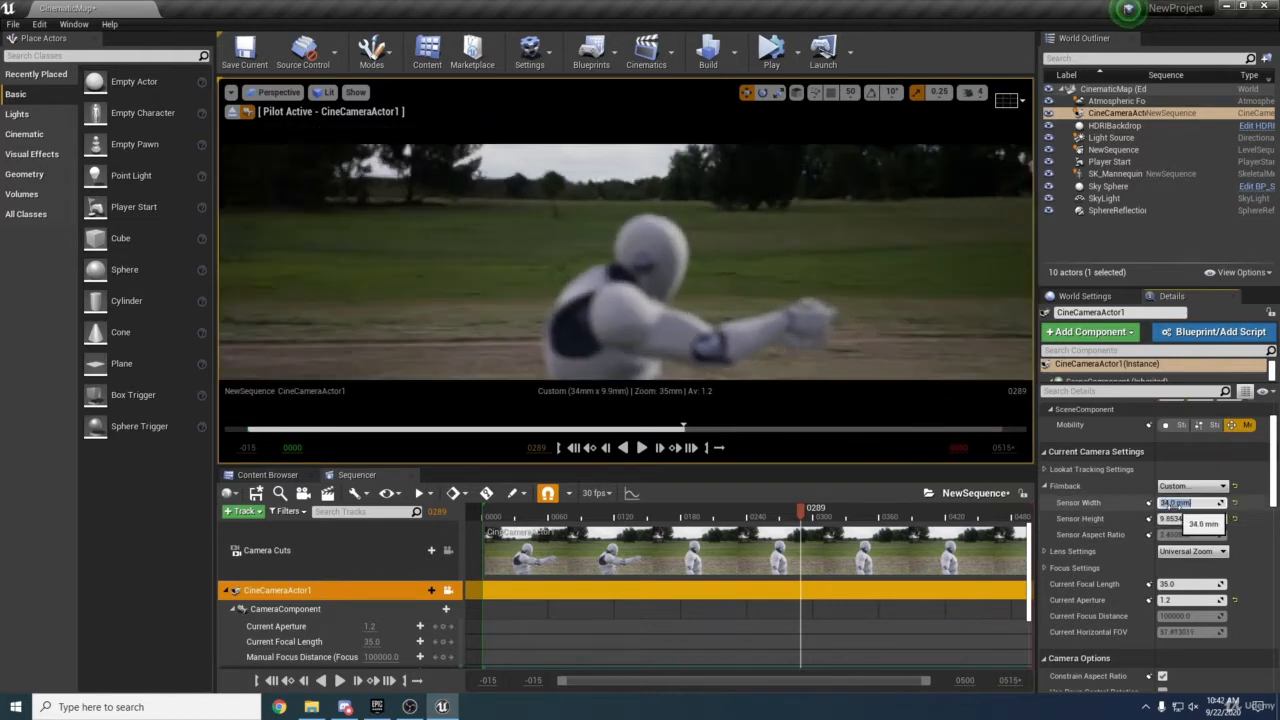
Try a Filmback sensor height of 14 mm, and finish with 18 mm.
left_click(1181, 519)
type("14")
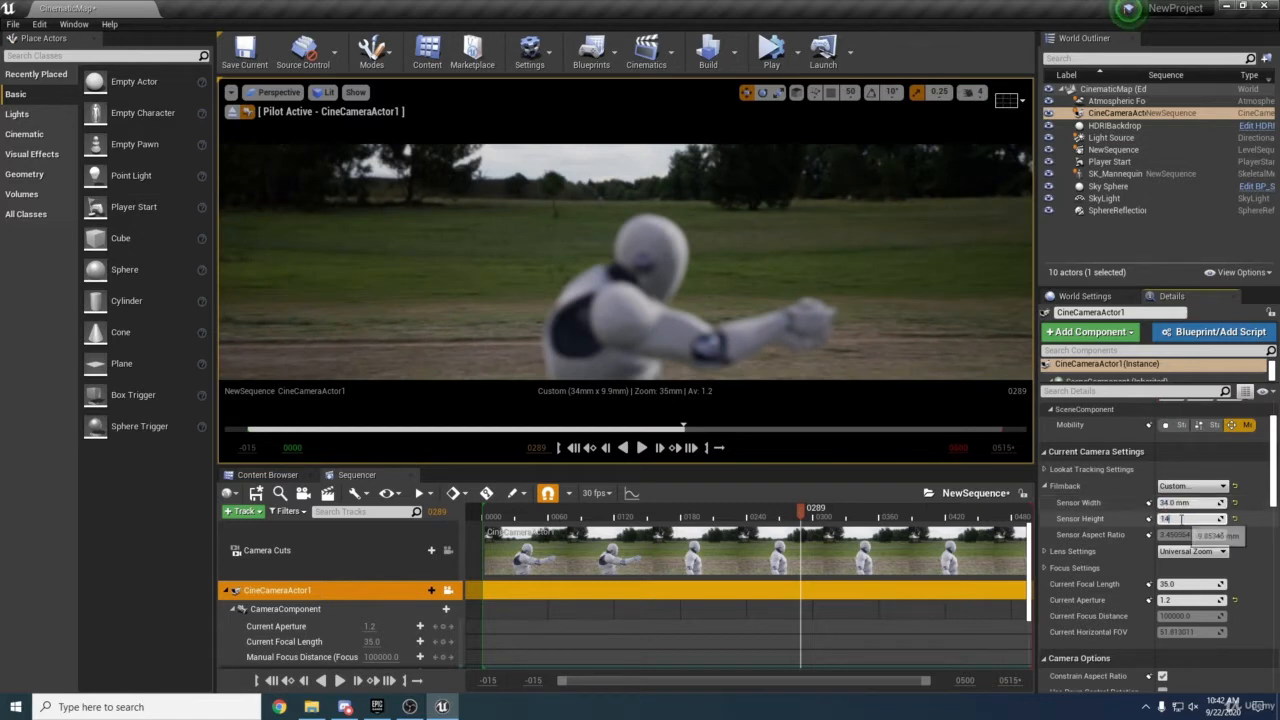
key("Return")
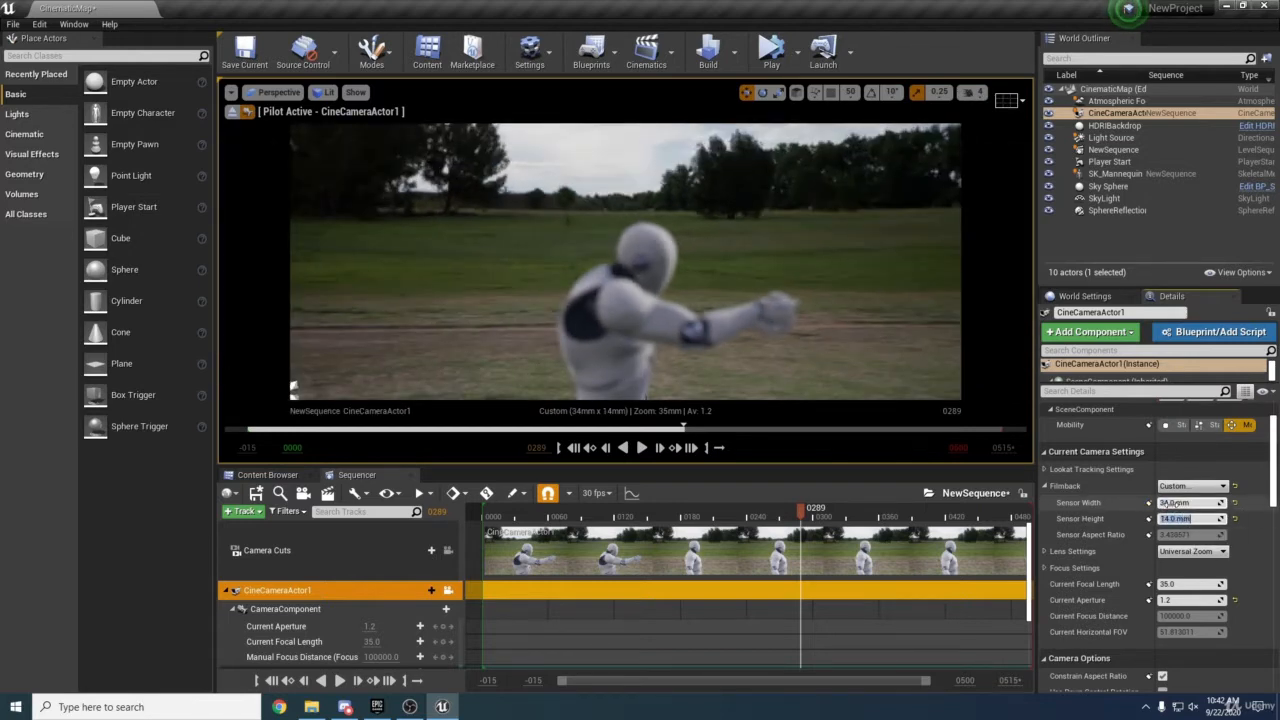
type("18")
key("Return")
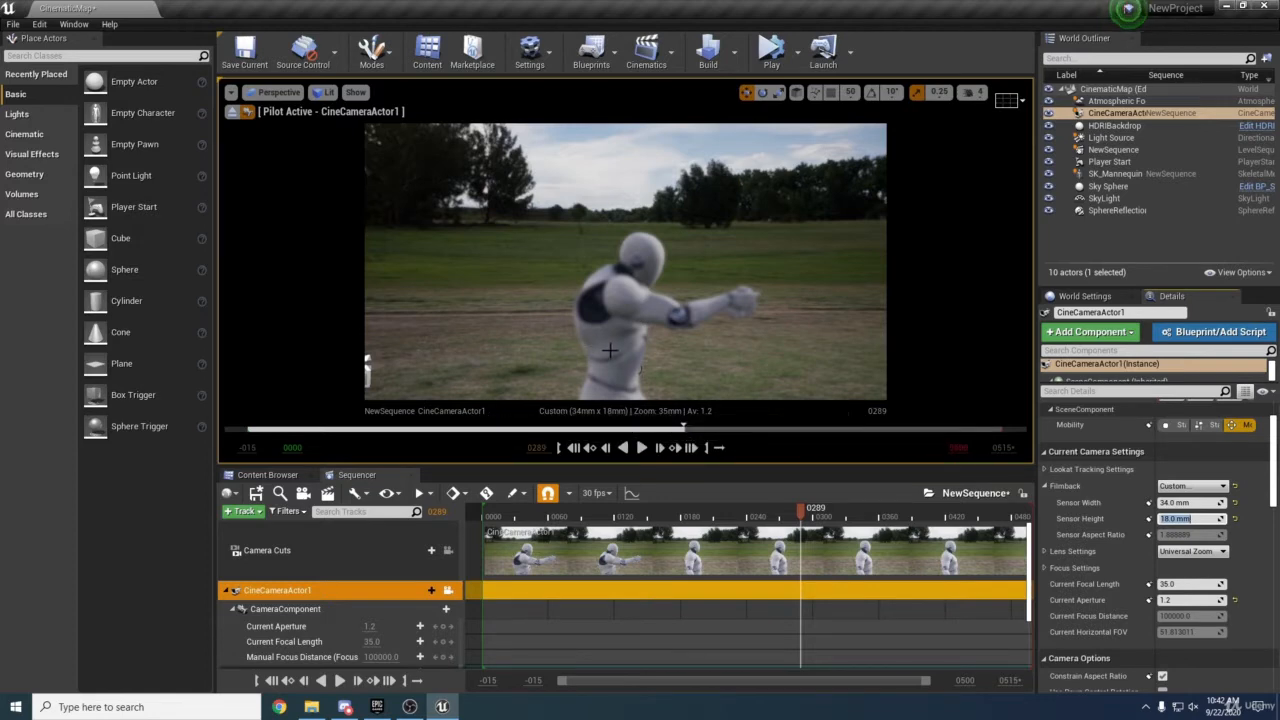
Apply the 16:9 Film preset to the camera's Filmback and collapse its sensor settings.
left_click(1192, 486)
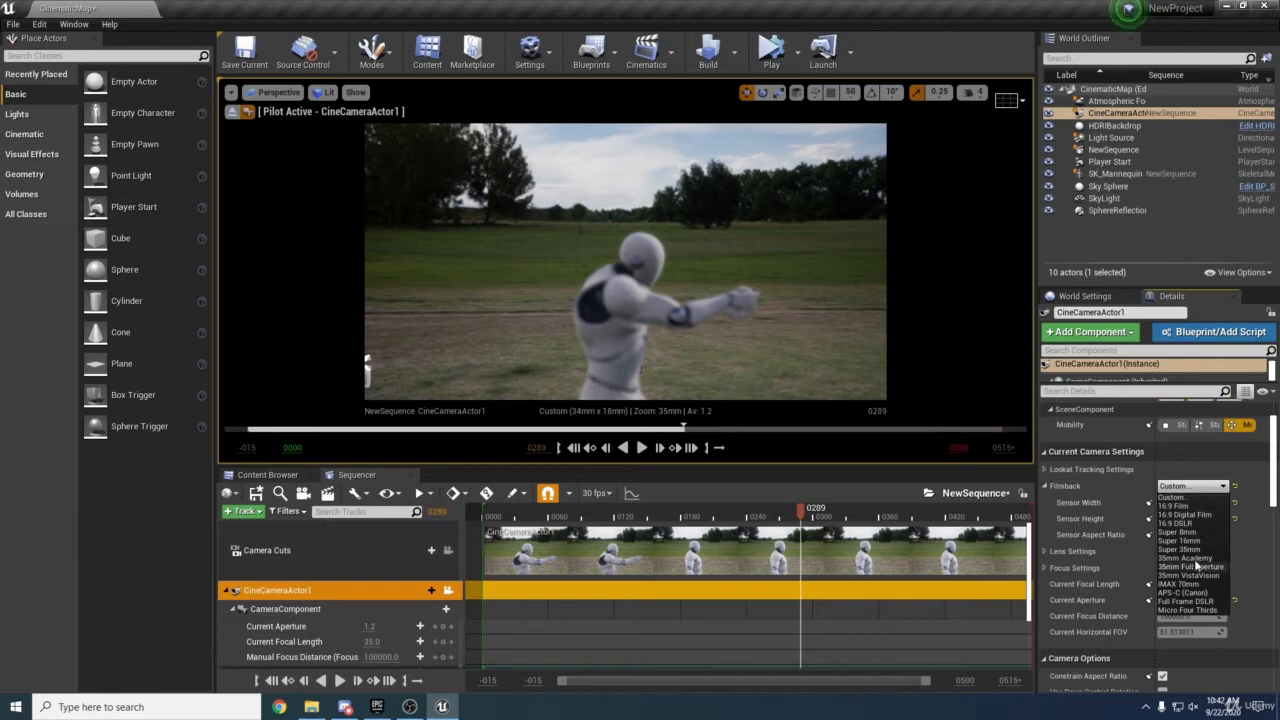
left_click(1189, 506)
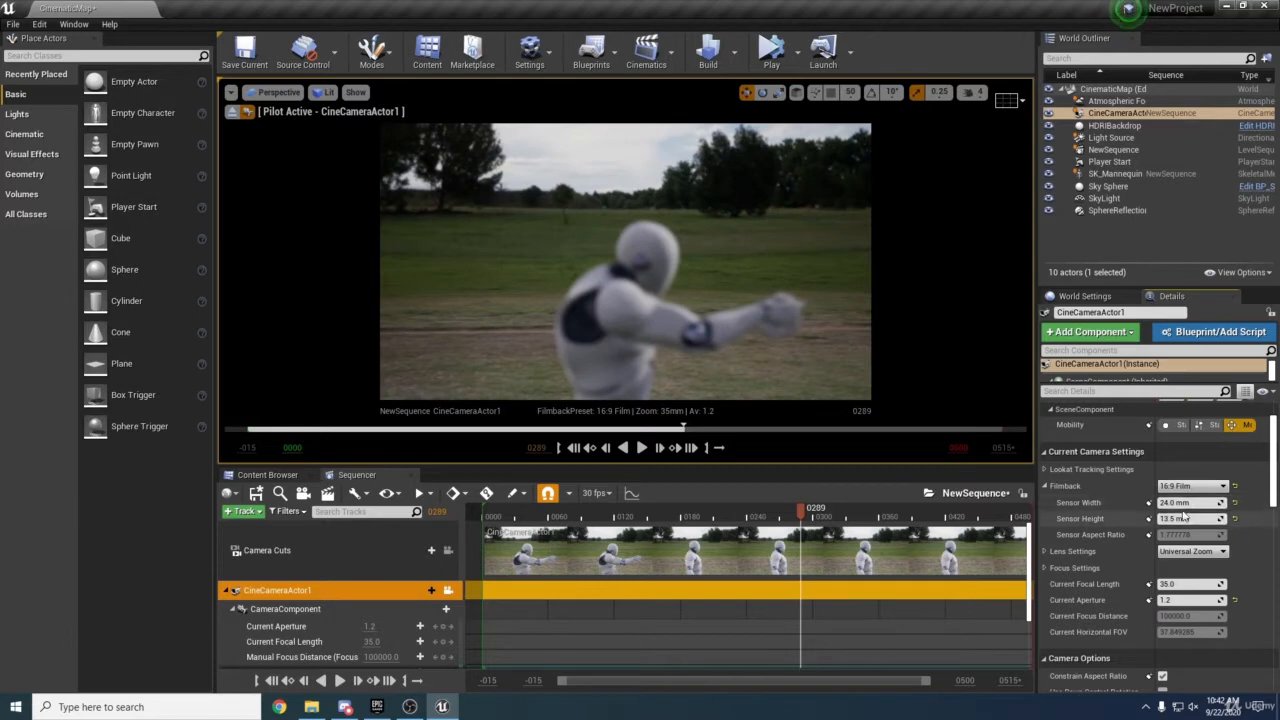
left_click(1043, 485)
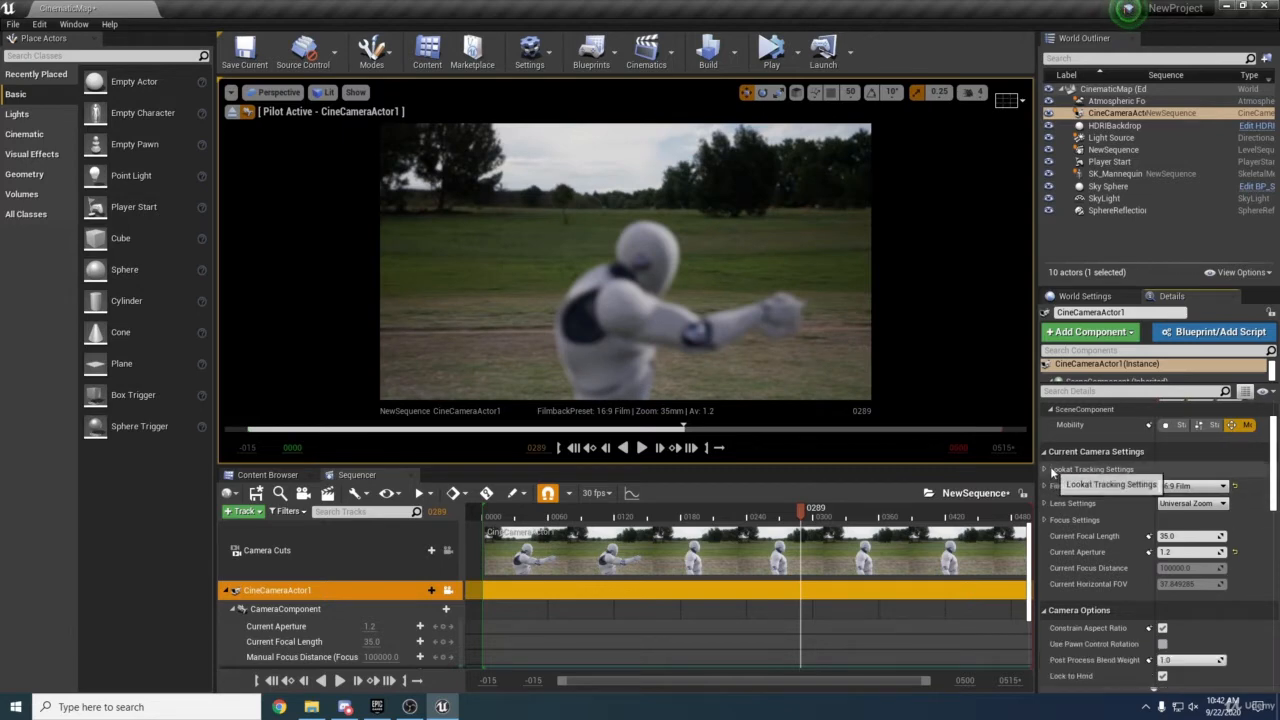
Set the SK_Mannequin in the scene as the camera's Actor to Track and enable look-at tracking.
left_click(1045, 469)
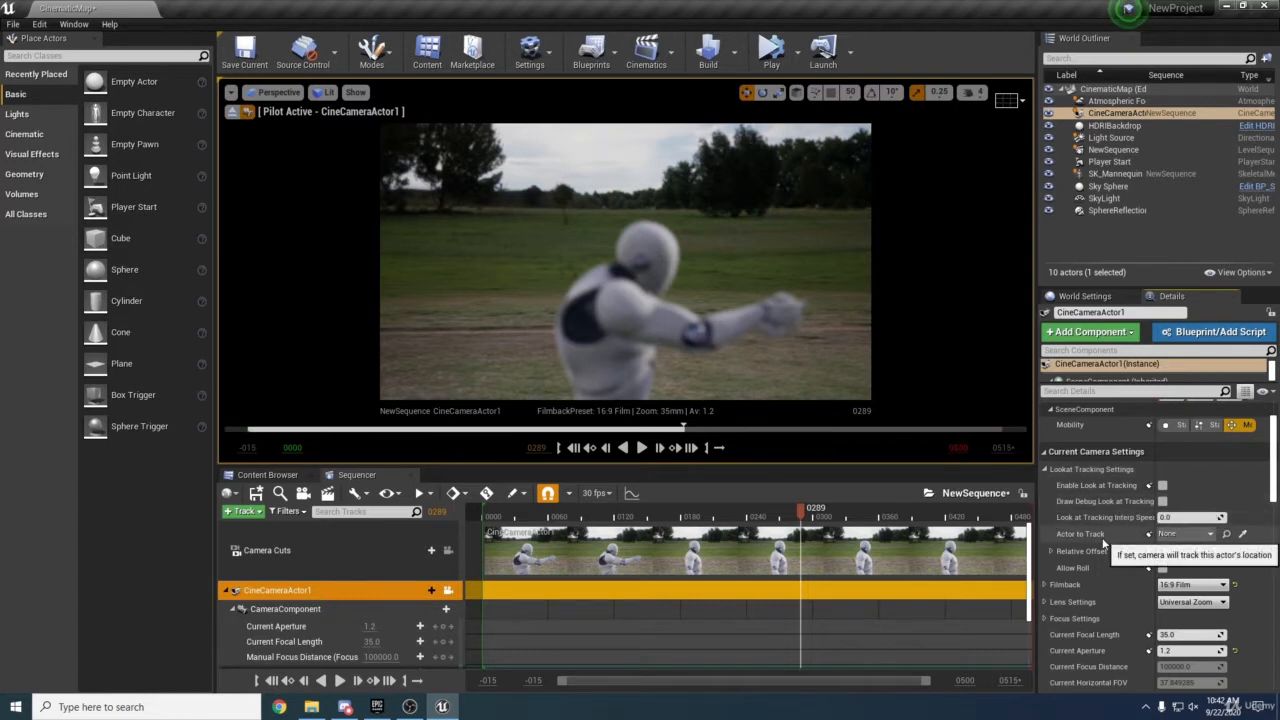
left_click(1242, 533)
left_click(615, 317)
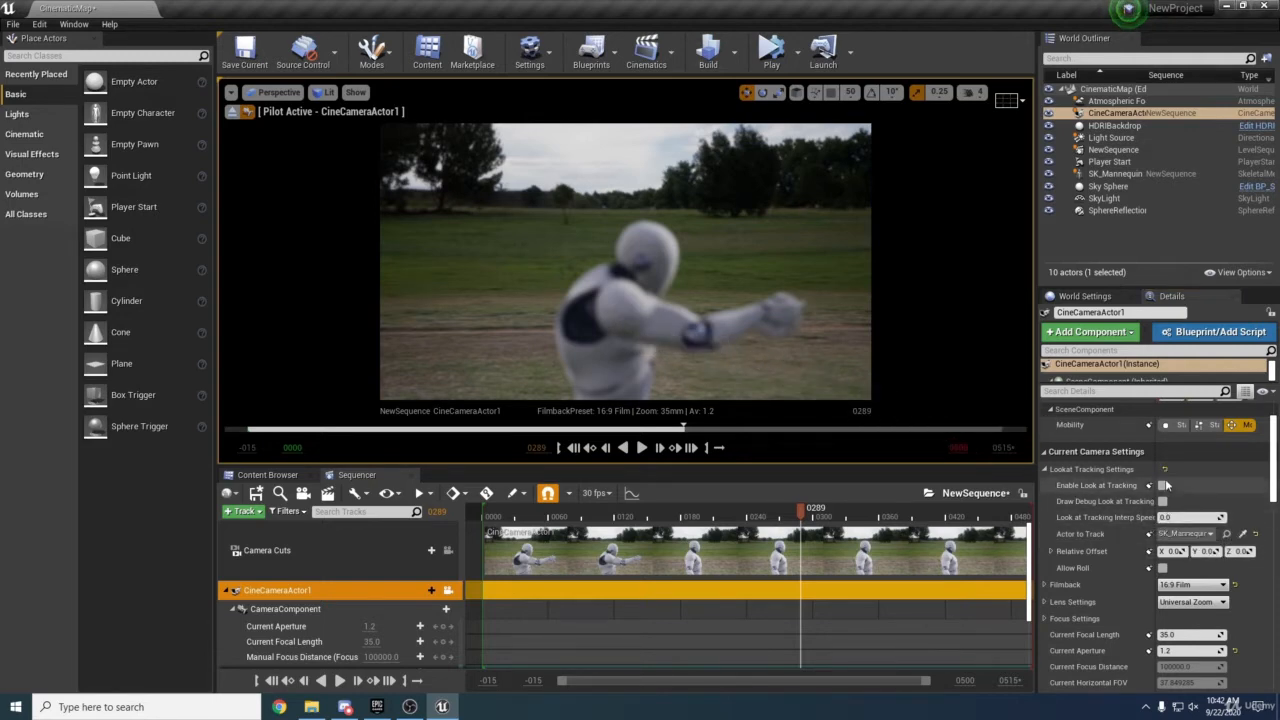
left_click(1163, 485)
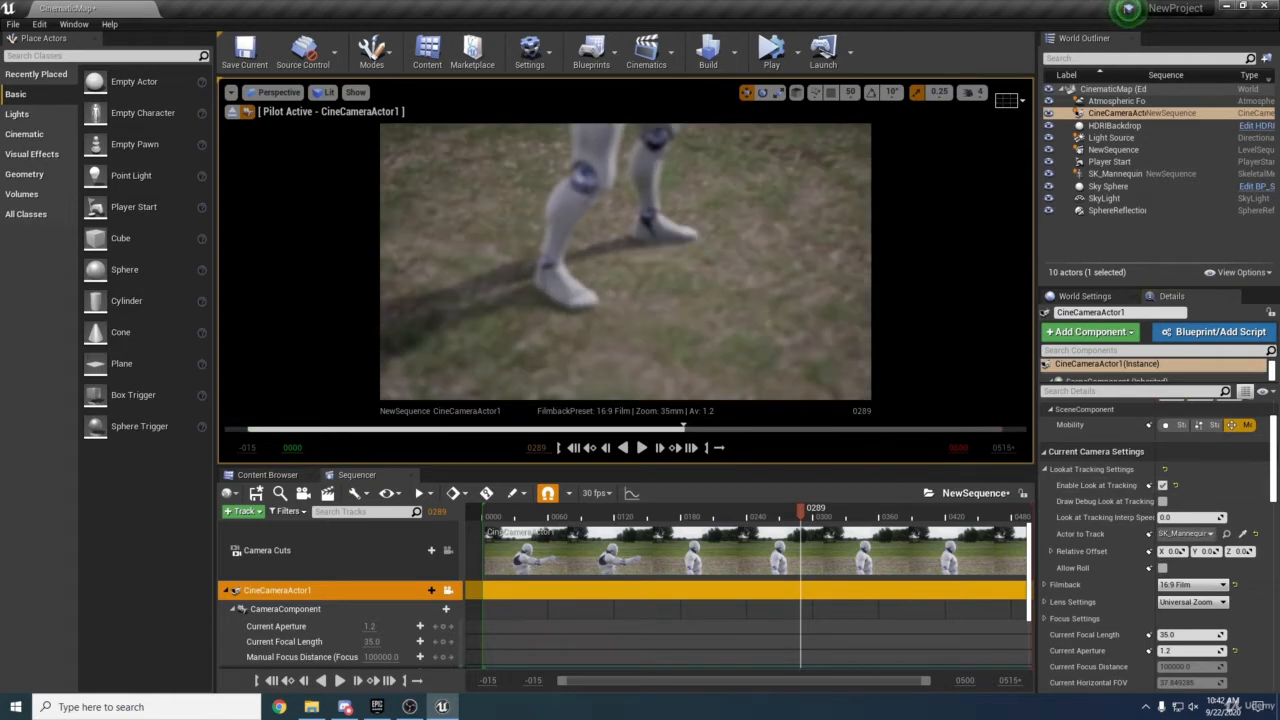
Stop piloting CineCameraActor1 and move it around the mannequin to test the tracking, undoing the first move.
left_click(232, 111)
left_click_drag(540, 250, 664, 252)
key("ctrl+z")
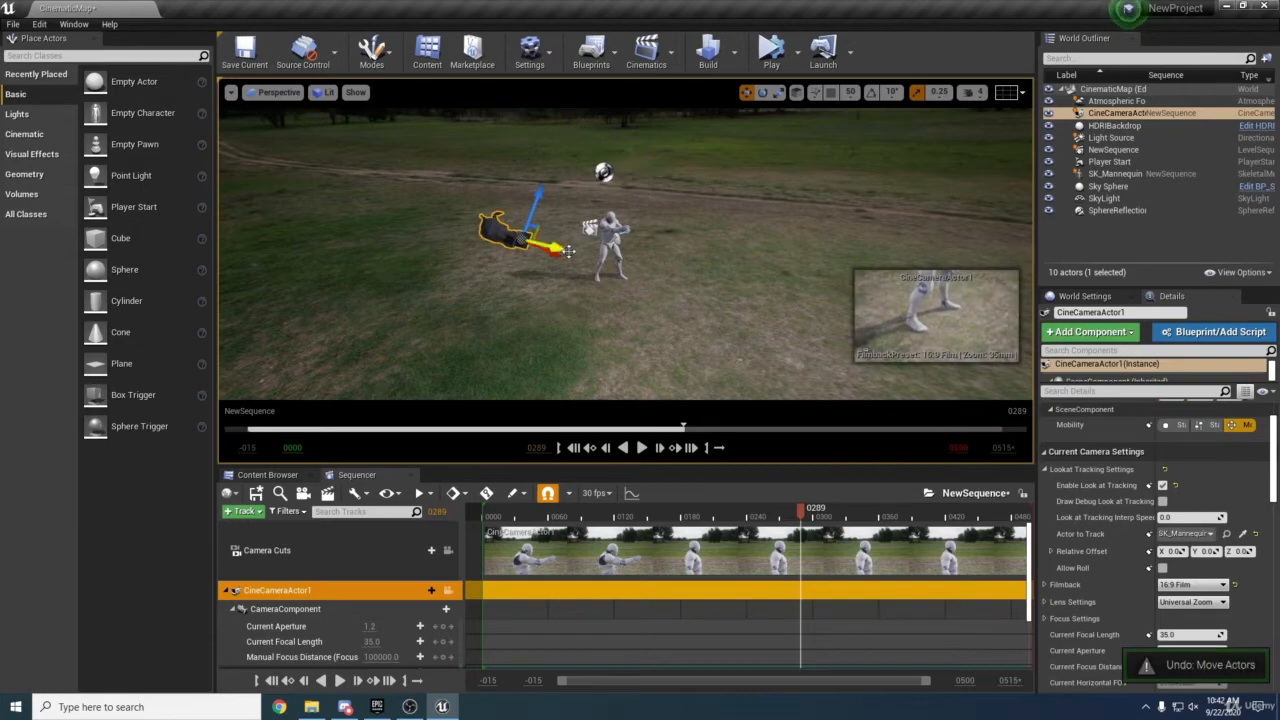
right_click_drag(567, 254, 567, 311)
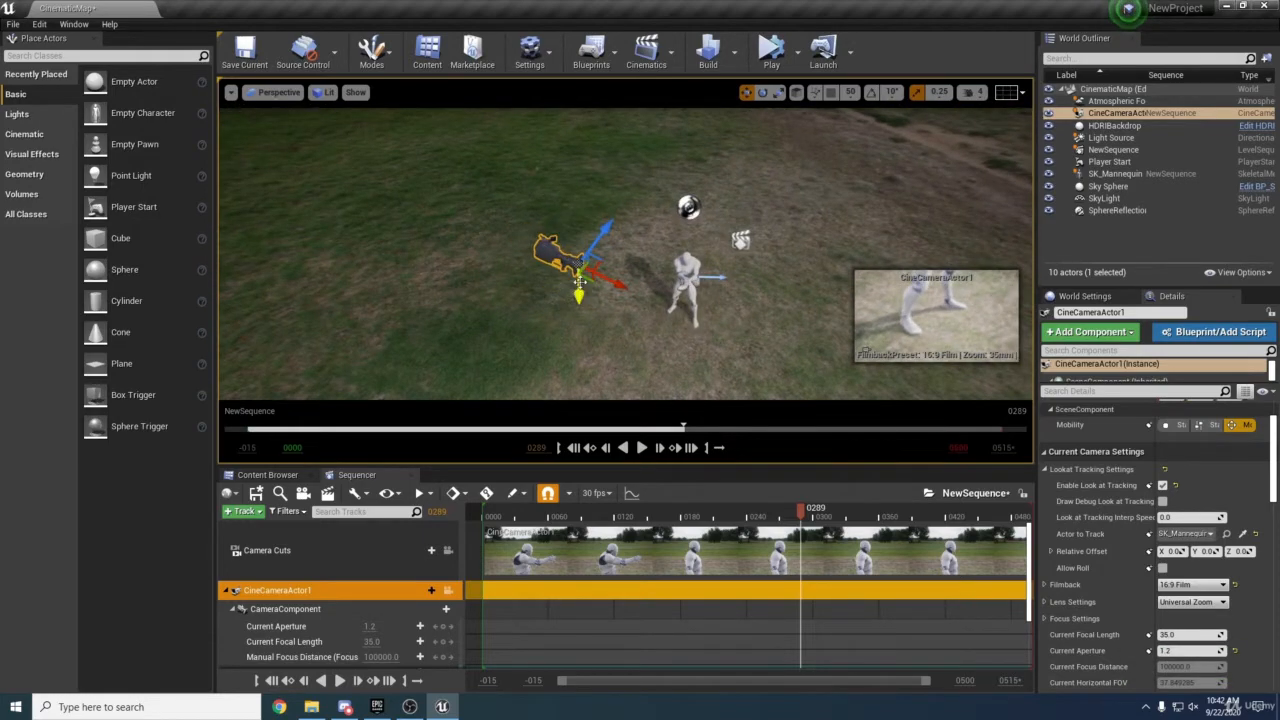
left_click_drag(624, 280, 584, 260)
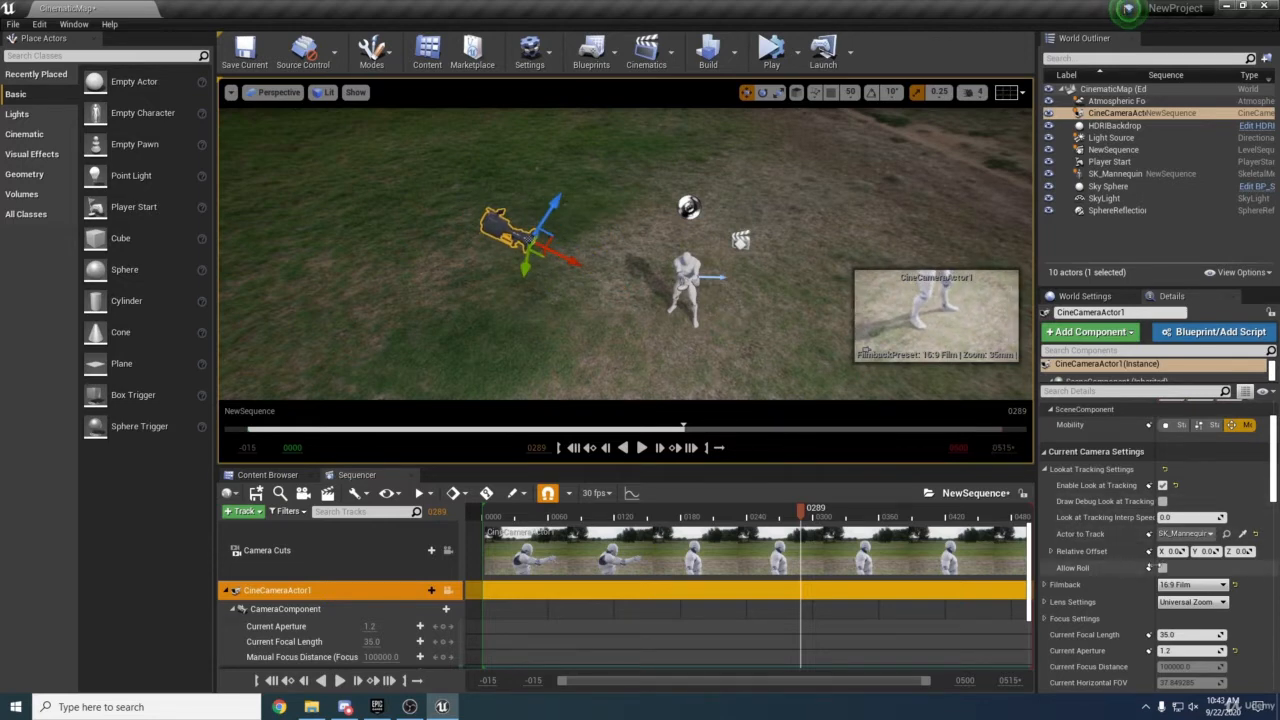
Enable Allow Roll for look-at tracking and move the camera closer to the mannequin's side.
left_click_drag(524, 268, 589, 343)
key("e")
key("w")
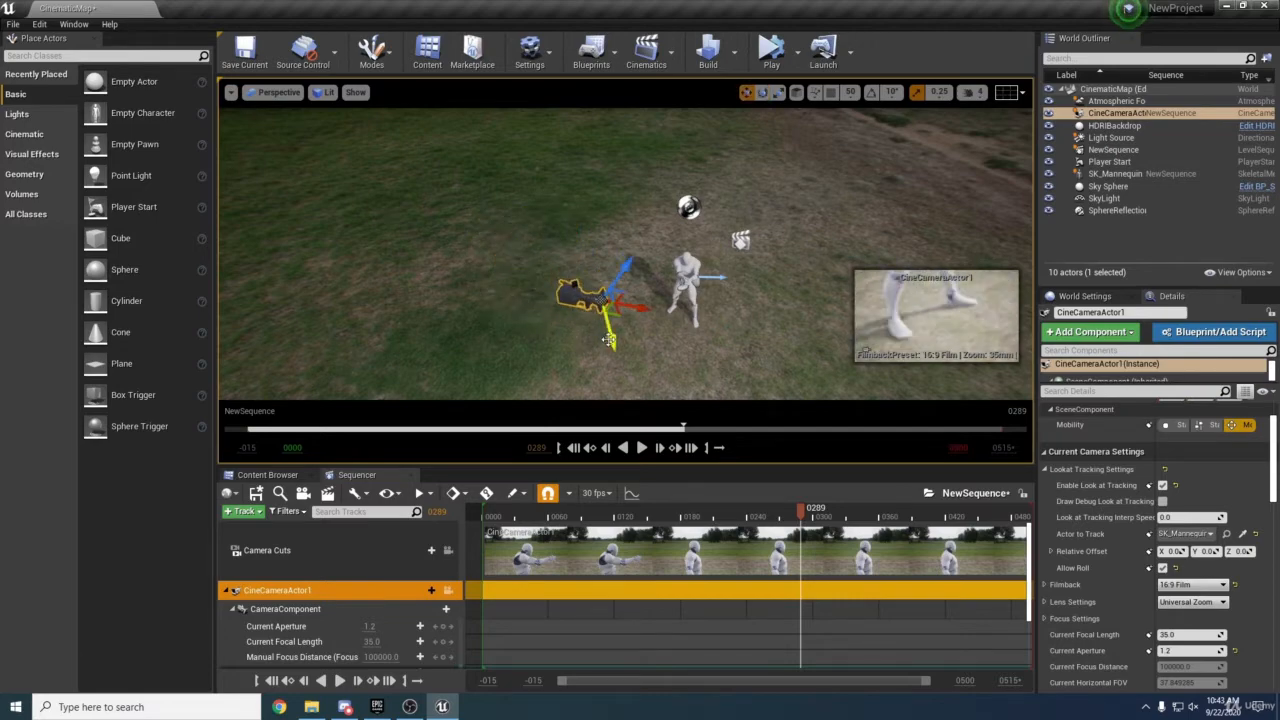
Disable look-at tracking on CineCameraActor1 and clear its Actor to Track.
key("a")
right_click_drag(608, 340, 752, 346)
left_click(1163, 486)
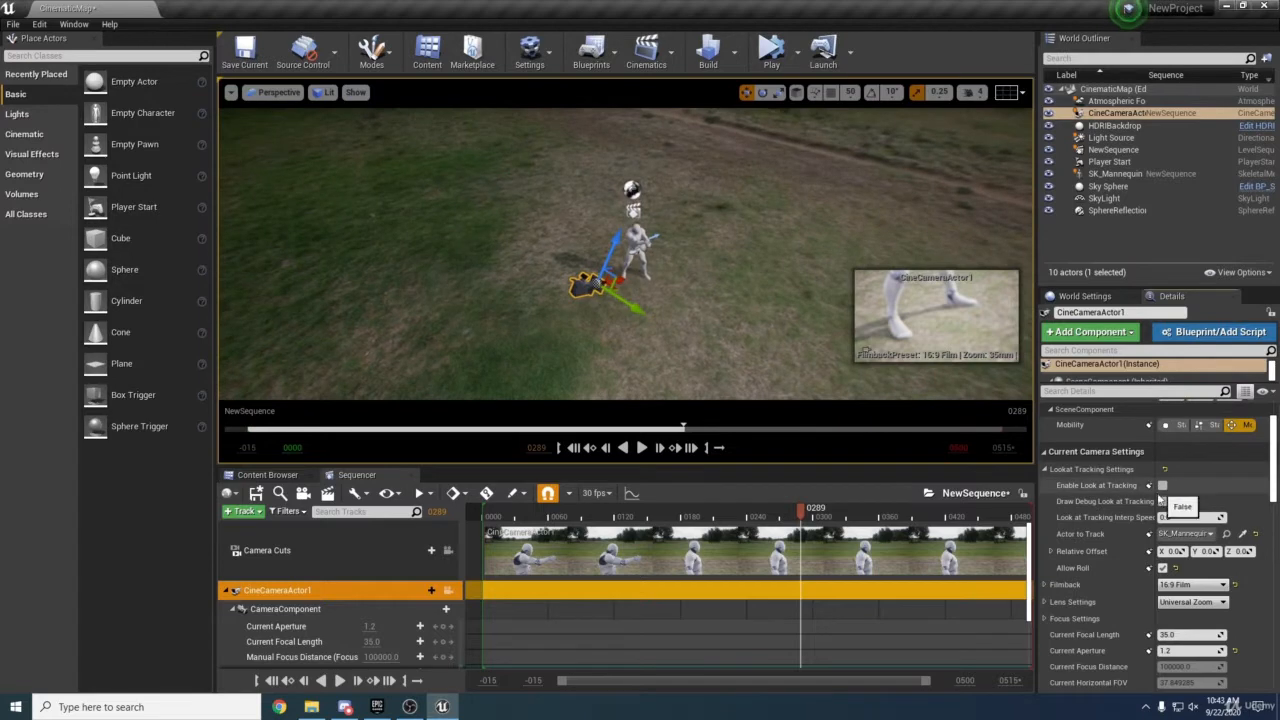
mouse_move(816, 329)
right_mouse_down()
mouse_move(790, 358)
mouse_move(816, 329)
right_mouse_up()
key("w")
scroll(1100, 447, "up", 2)
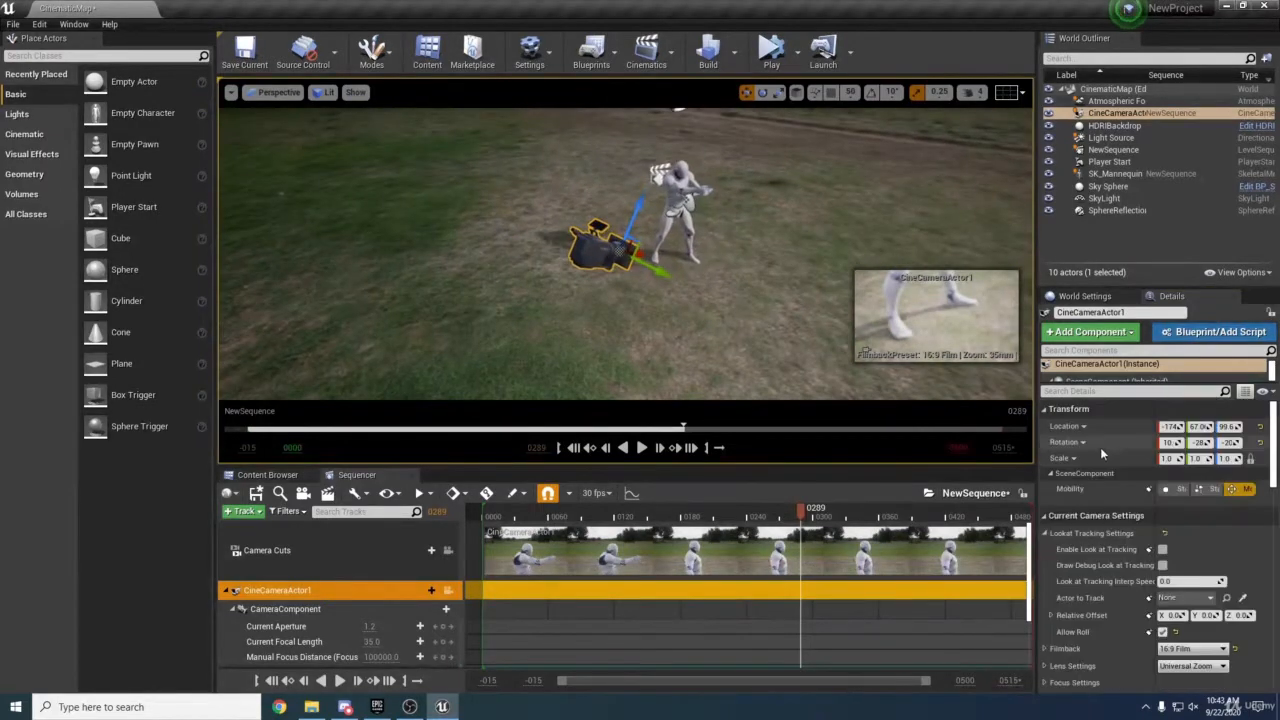
Reset CineCameraActor1's rotation and move it back and up to view the mannequin's upper body through the piloted camera.
left_click(1260, 443)
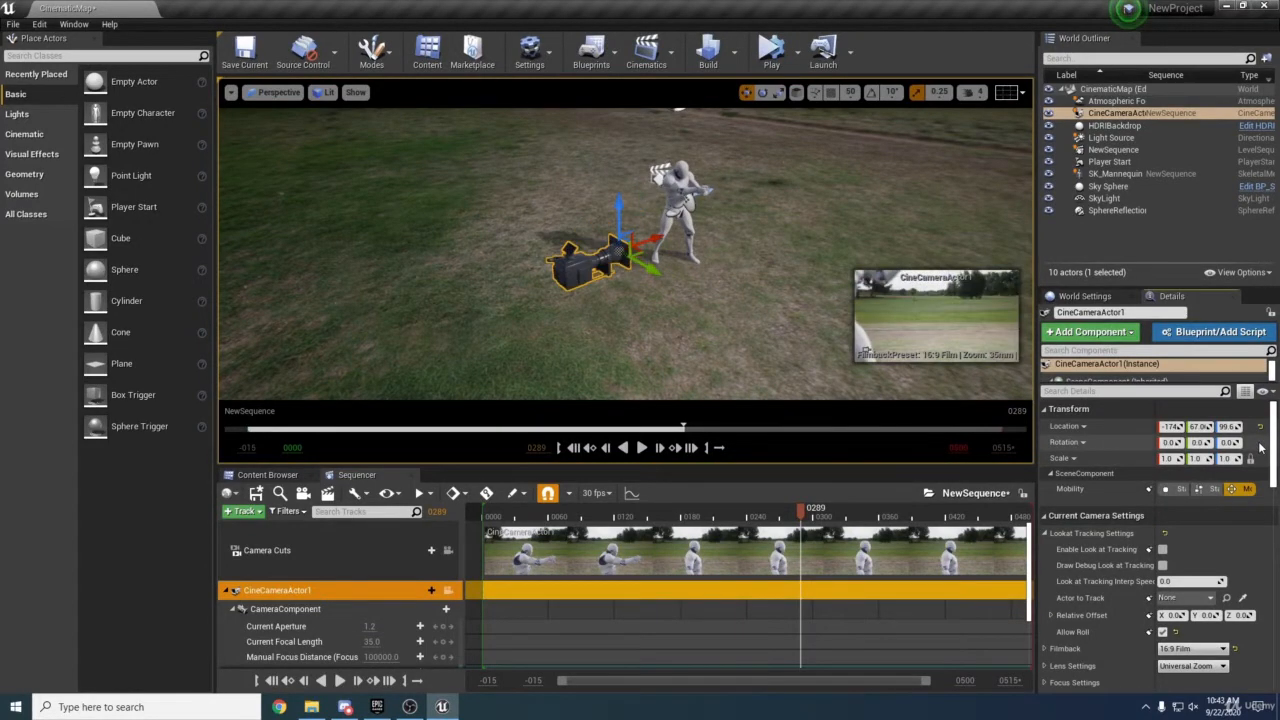
key("f")
left_click_drag(758, 301, 698, 291)
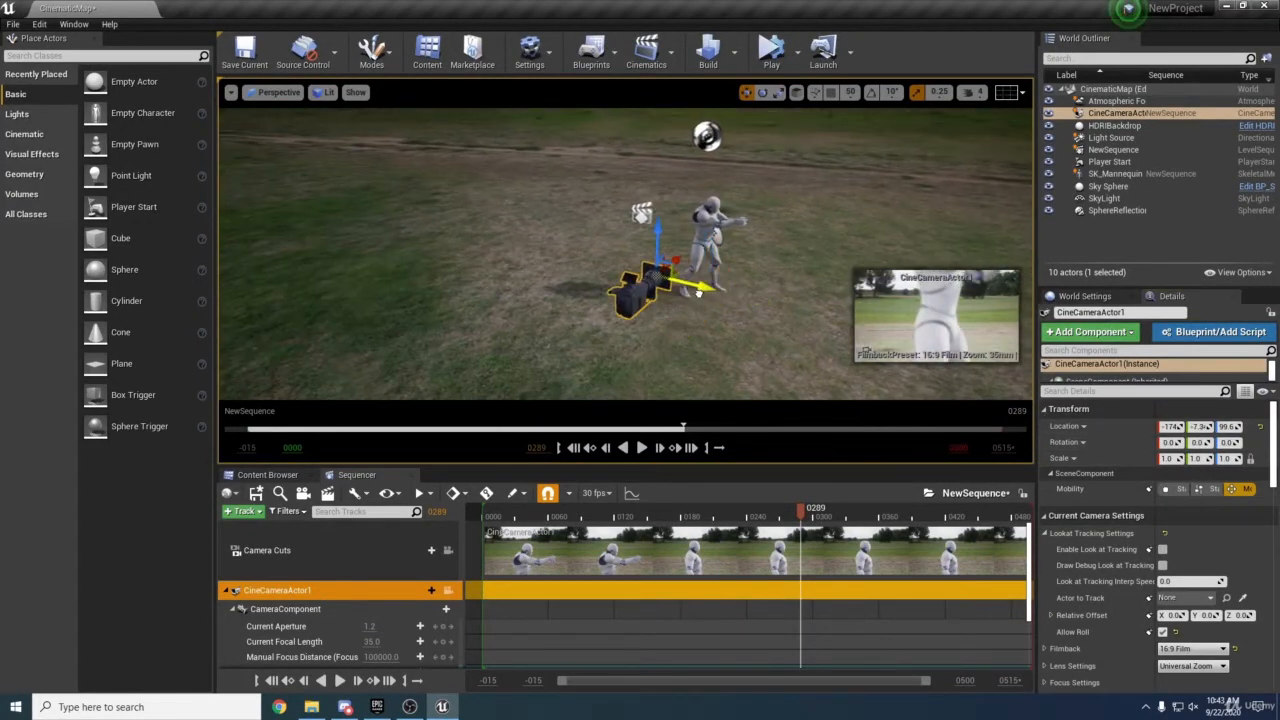
left_click_drag(677, 240, 637, 249)
left_click_drag(647, 298, 667, 313)
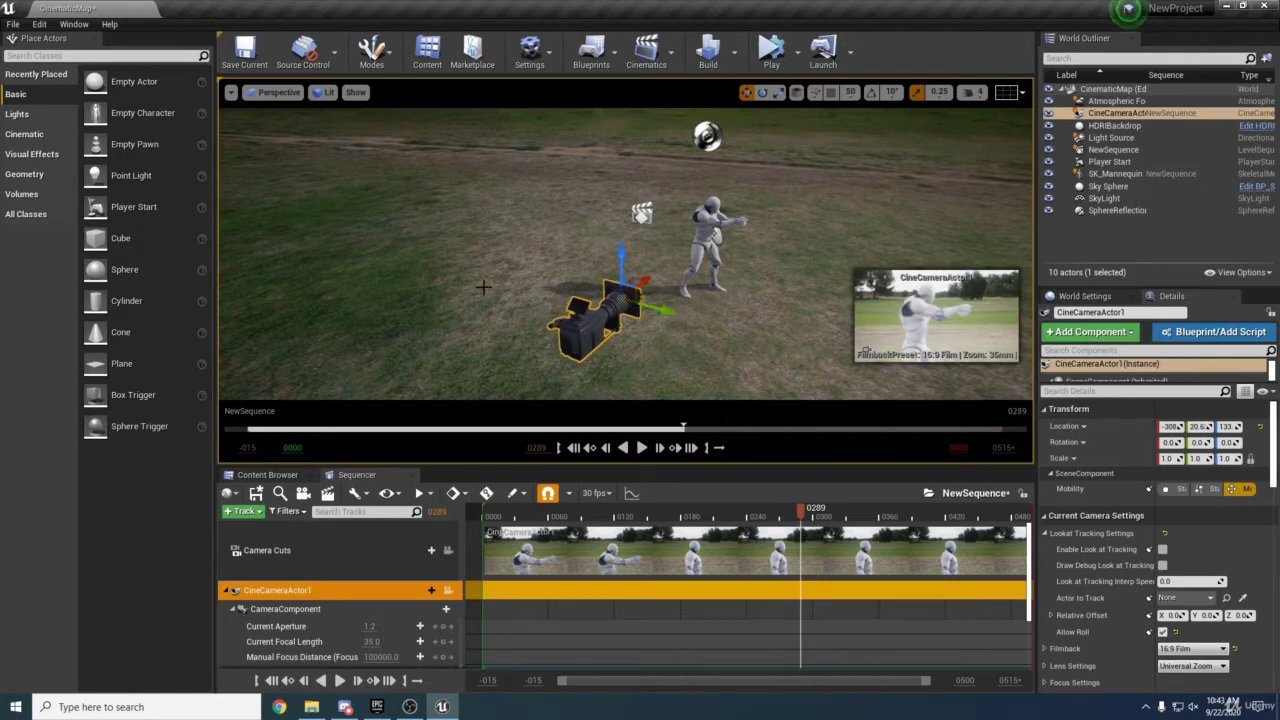
left_click(448, 590)
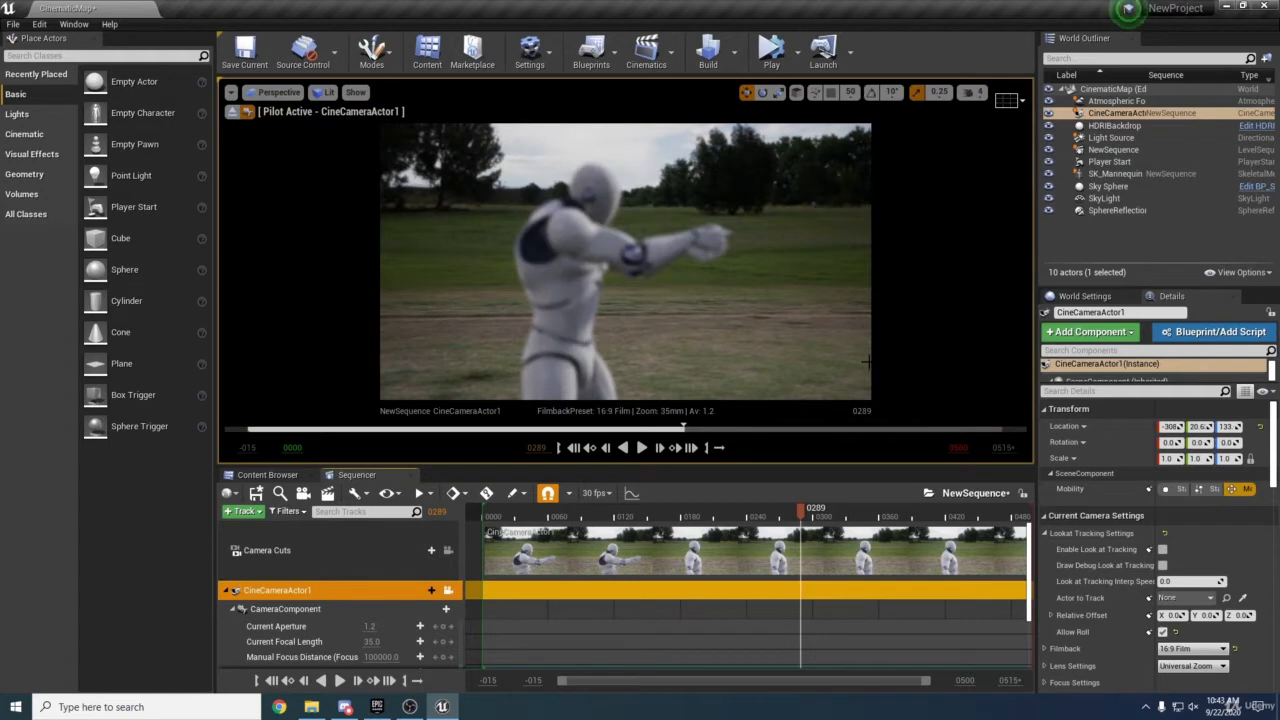
Collapse the look-at tracking settings and set the camera's Focus Method to Disable in its focus settings.
left_click(1046, 534)
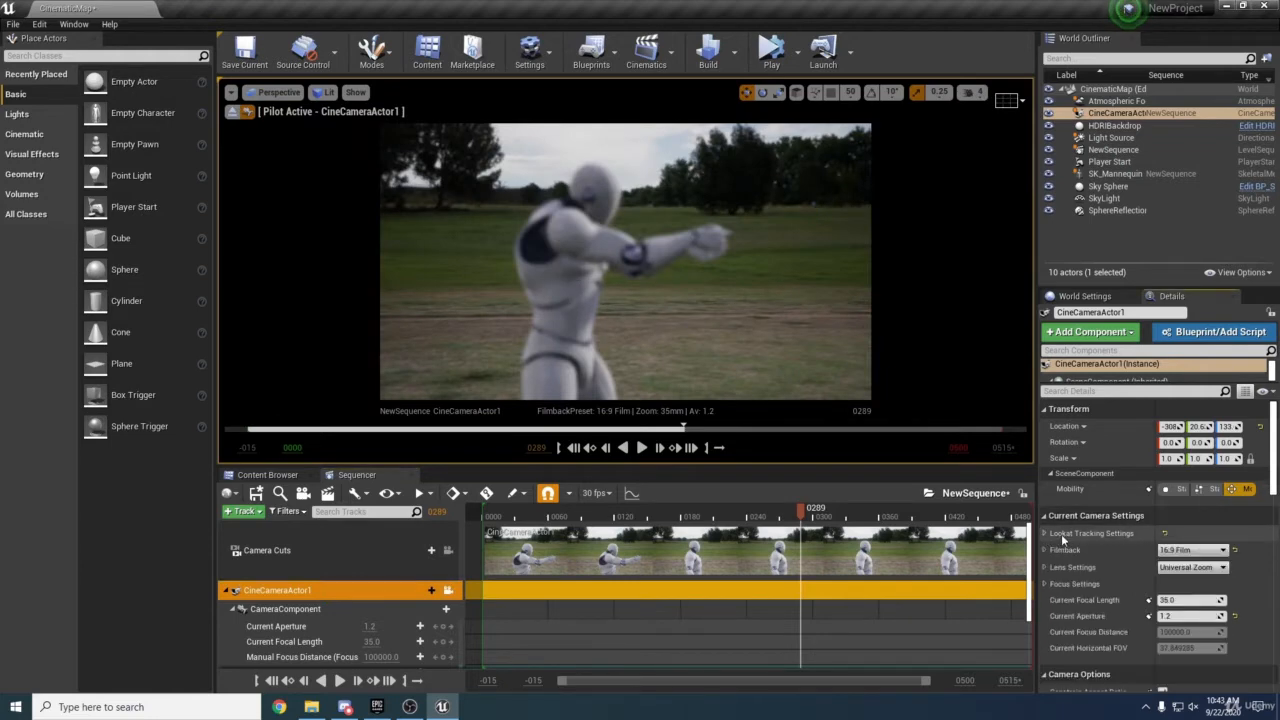
left_click(1057, 581)
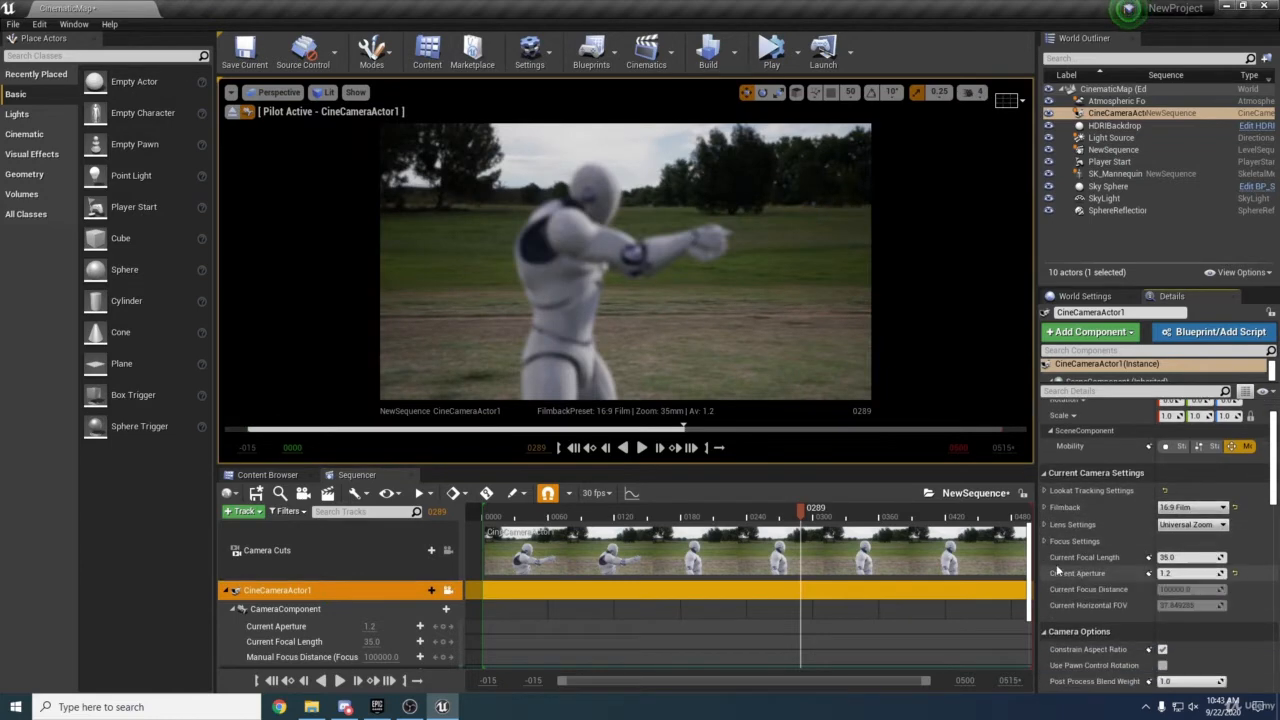
scroll(1068, 551, "down", 3)
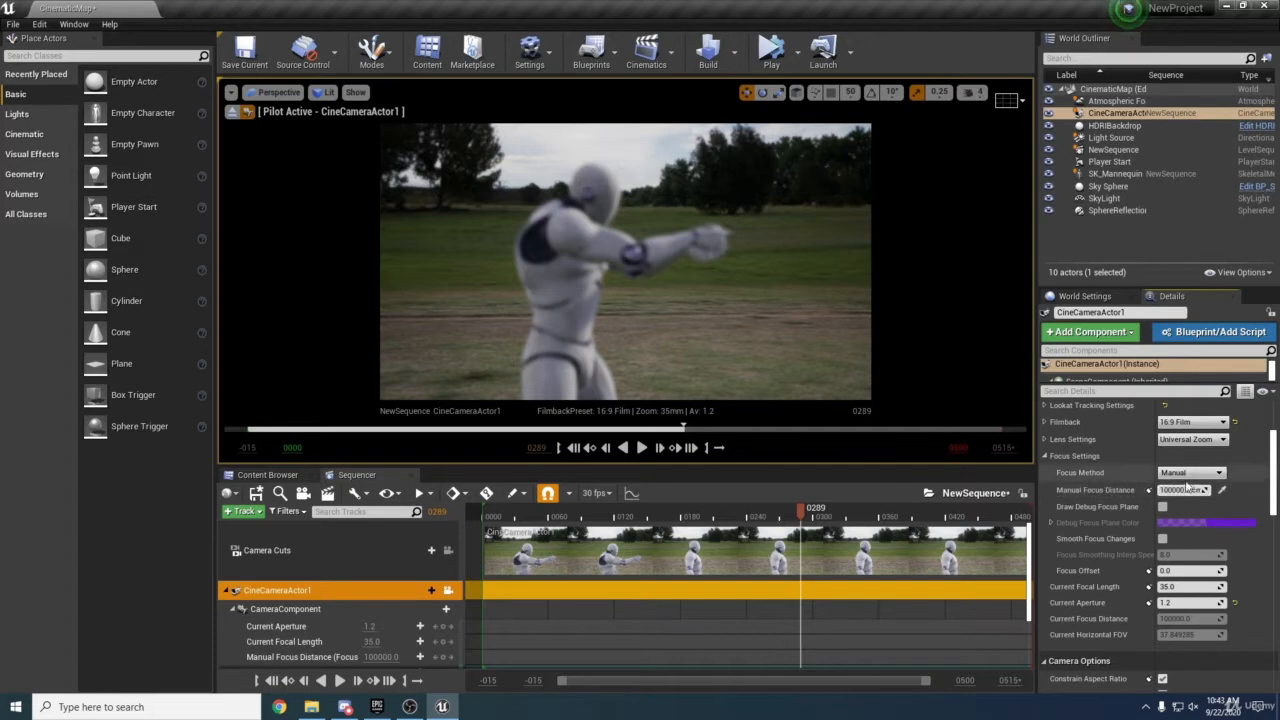
left_click(1190, 472)
left_click(1187, 473)
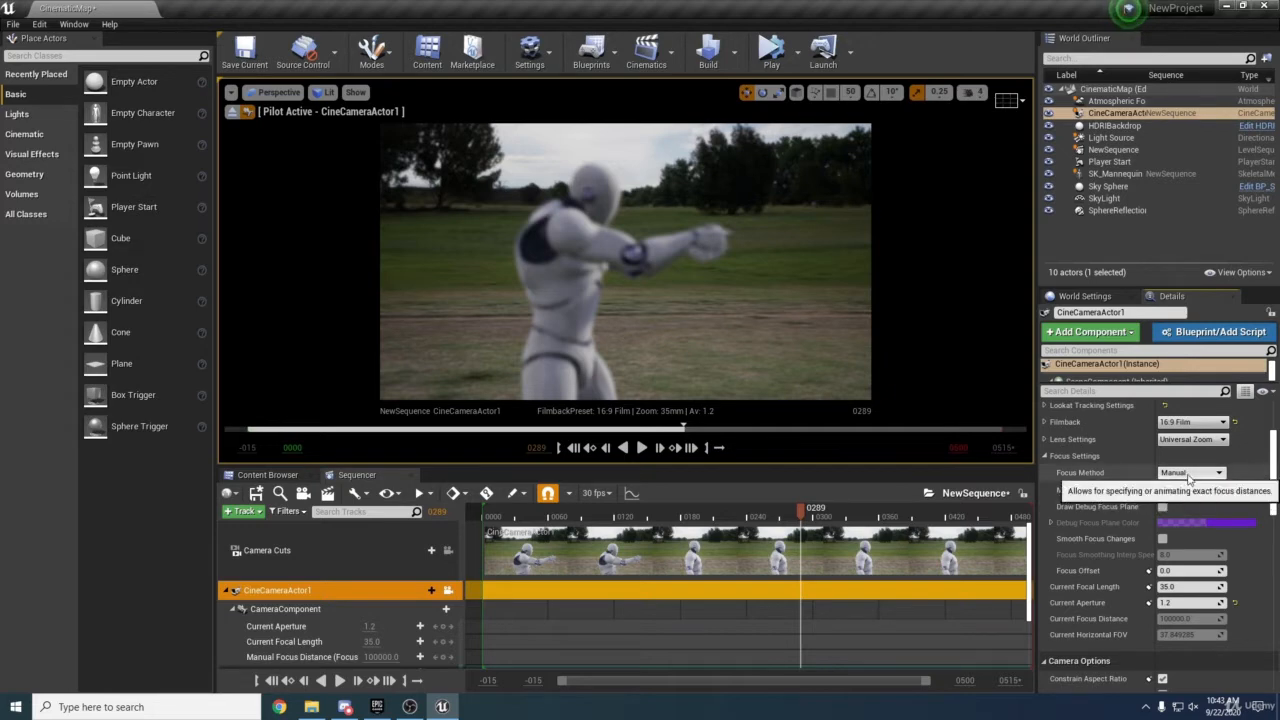
left_click(1187, 473)
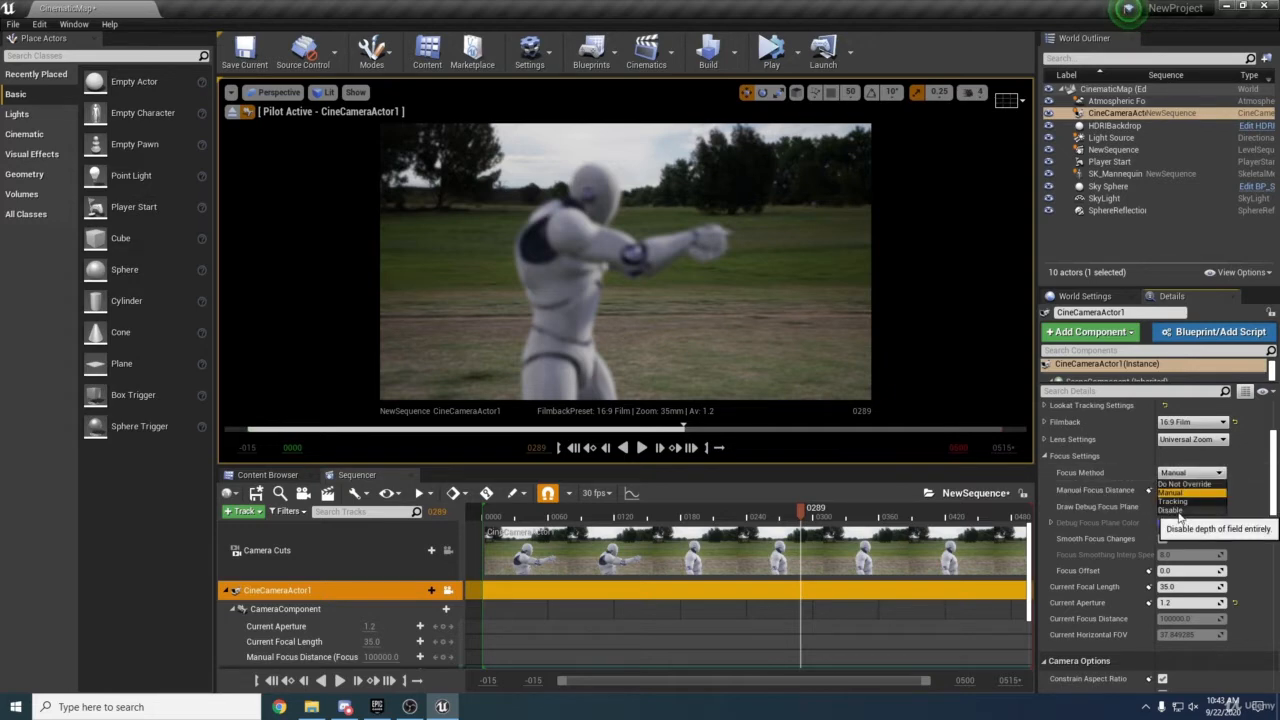
left_click(1175, 510)
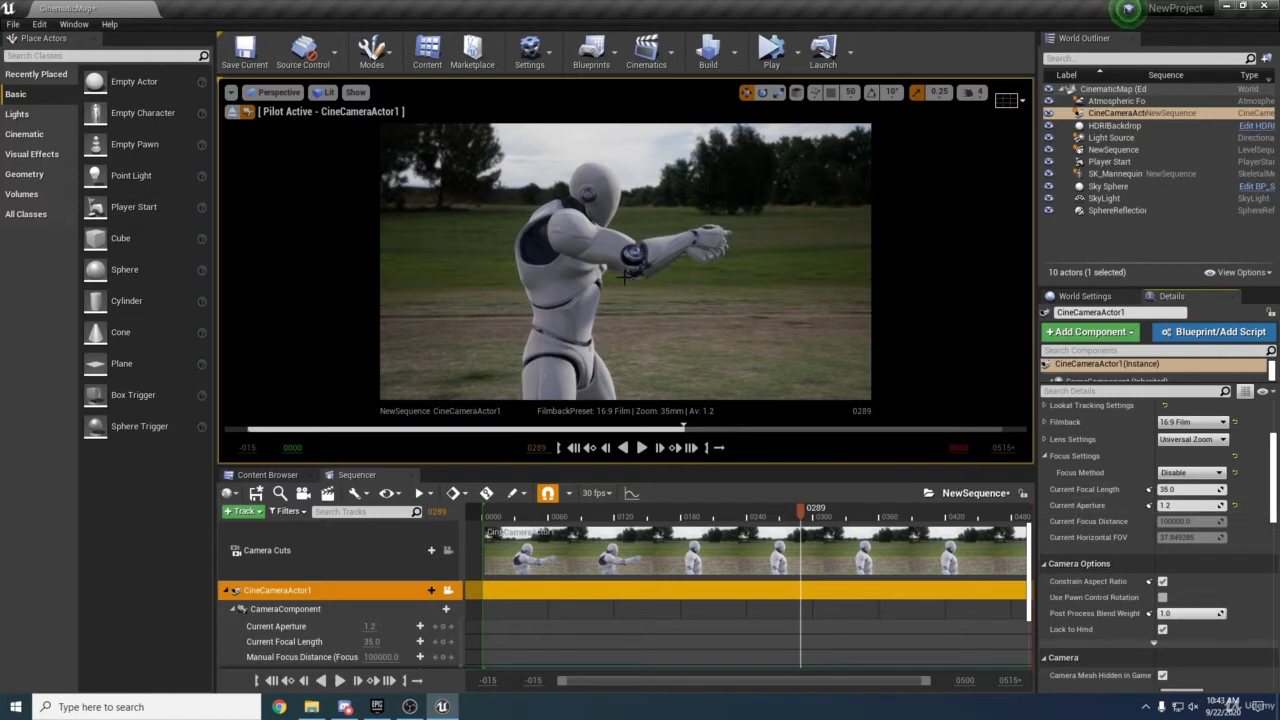
Fly the piloted camera towards and away from the mannequin to check the image with focus disabled.
mouse_move(625, 277)
right_mouse_down()
mouse_move(605, 277)
mouse_move(628, 276)
right_mouse_up()
key("s")
key("w")
key("s")
key("w")
key("s")
key("w")
key("s")
key("w")
key("s")
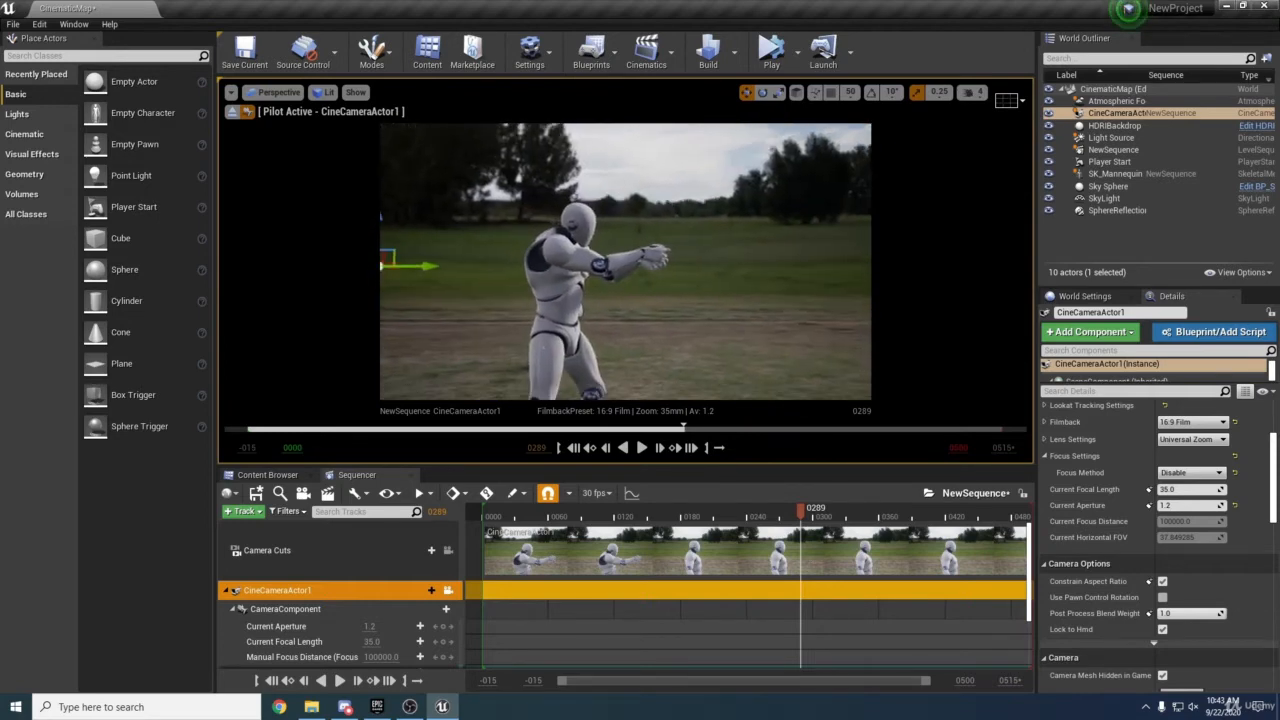
Set the camera's Focus Method to Manual with a Manual Focus Distance of 100 cm.
left_click(1190, 472)
left_click(1172, 492)
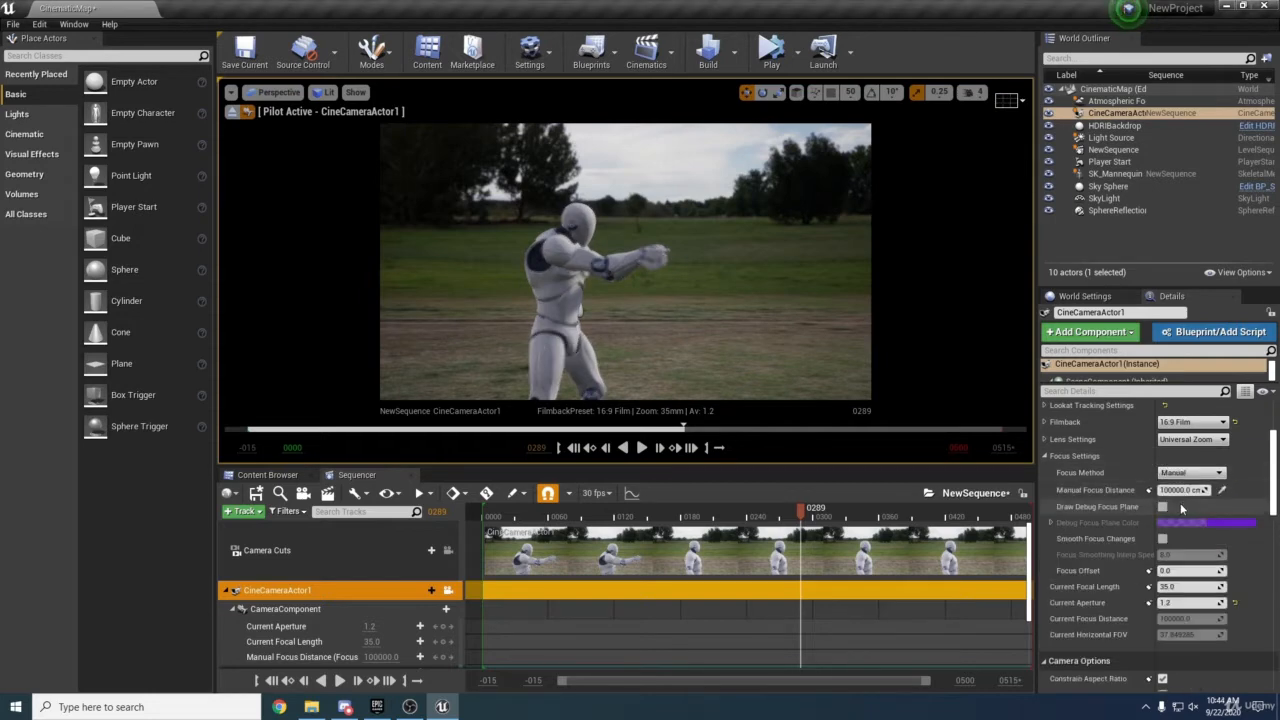
left_click(1180, 490)
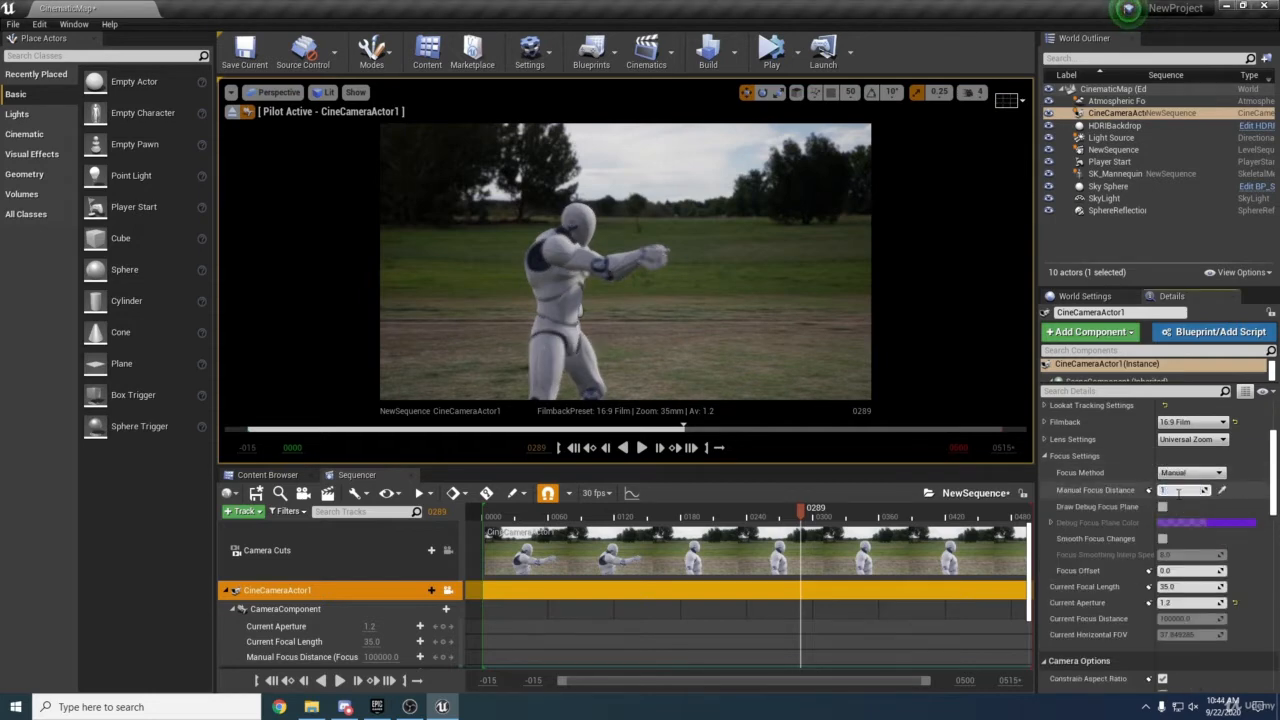
key("Return")
Fly the camera close to the mannequin's head and shoulders to test the manual focus distance.
key("w")
mouse_move(680, 294)
right_mouse_down()
mouse_move(590, 294)
mouse_move(680, 292)
right_mouse_up()
key("w")
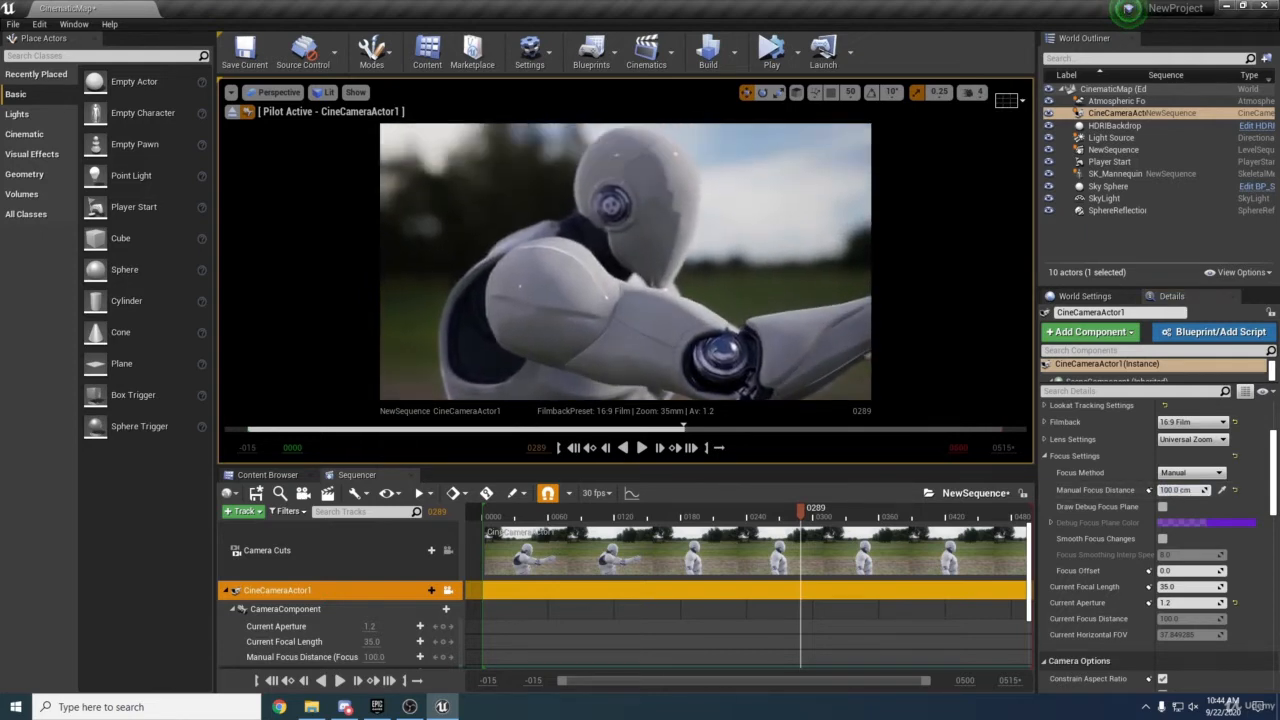
key("s")
key("w")
key("s")
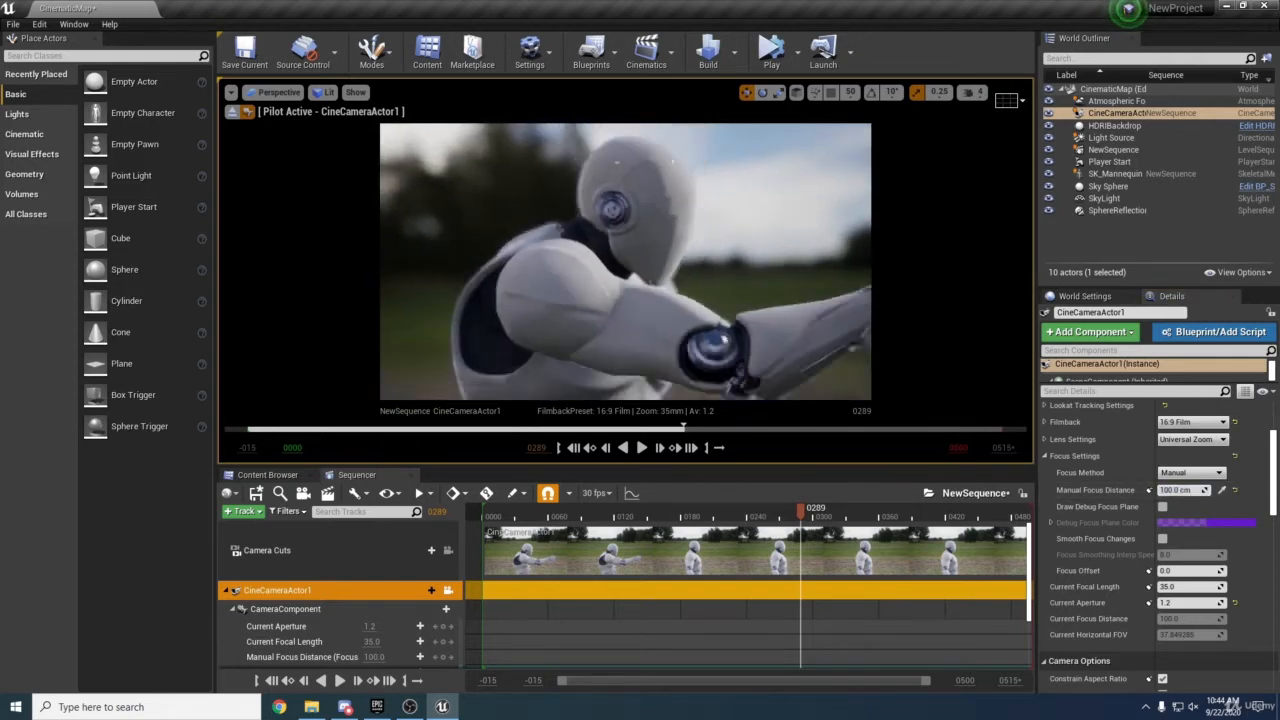
key("w")
Set the Manual Focus Distance to 500 cm and pull the camera back from the mannequin to check the focus.
left_click(1177, 492)
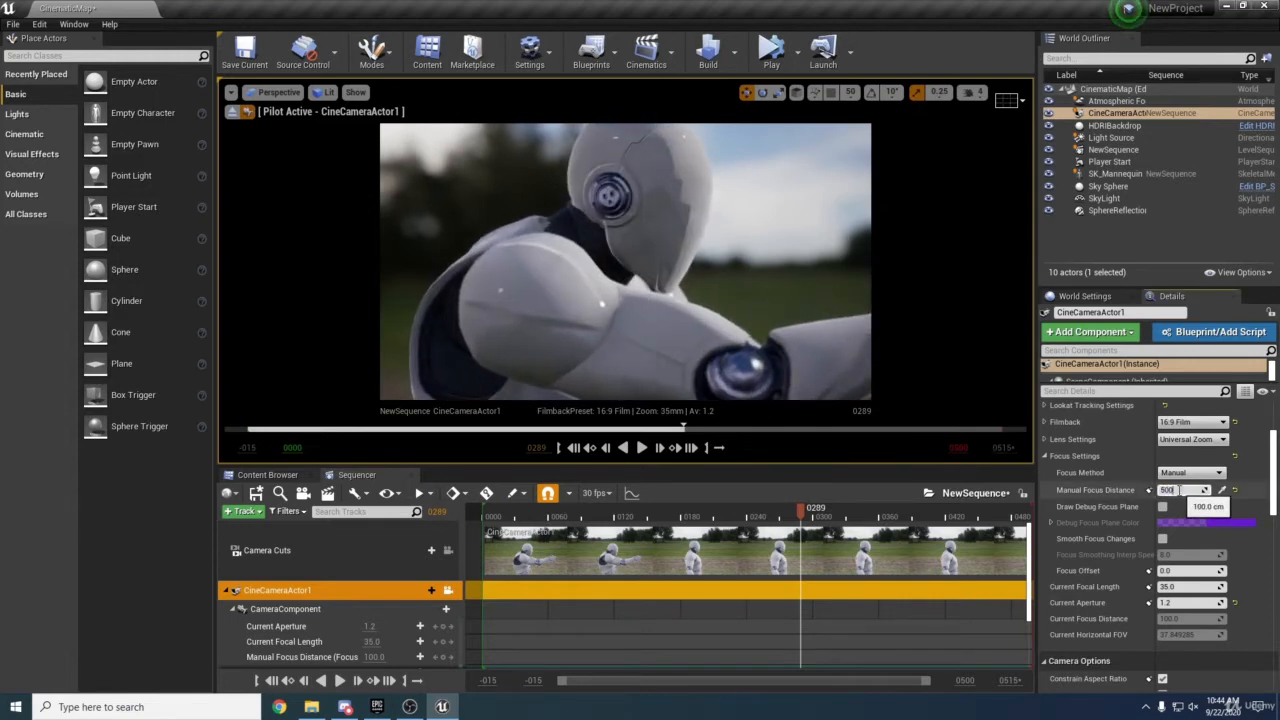
key("Return")
key("s")
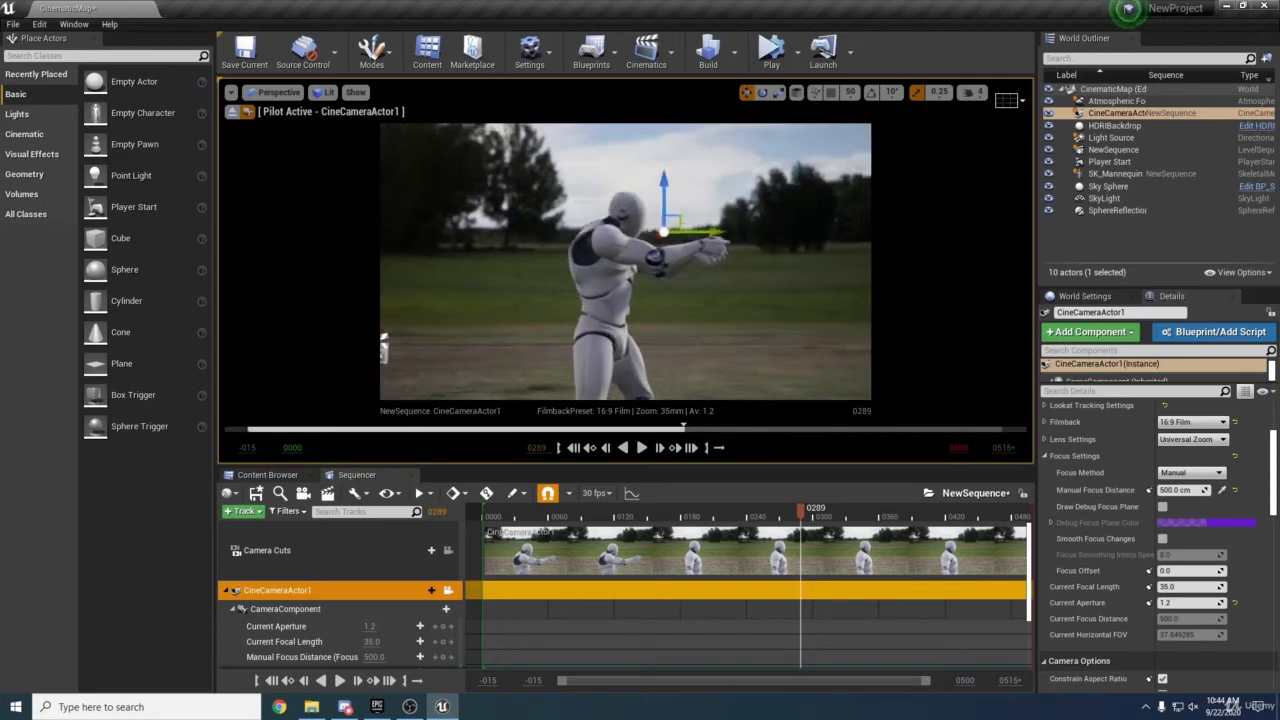
key("d")
mouse_move(626, 262)
right_mouse_down()
mouse_move(640, 262)
mouse_move(606, 262)
right_mouse_up()
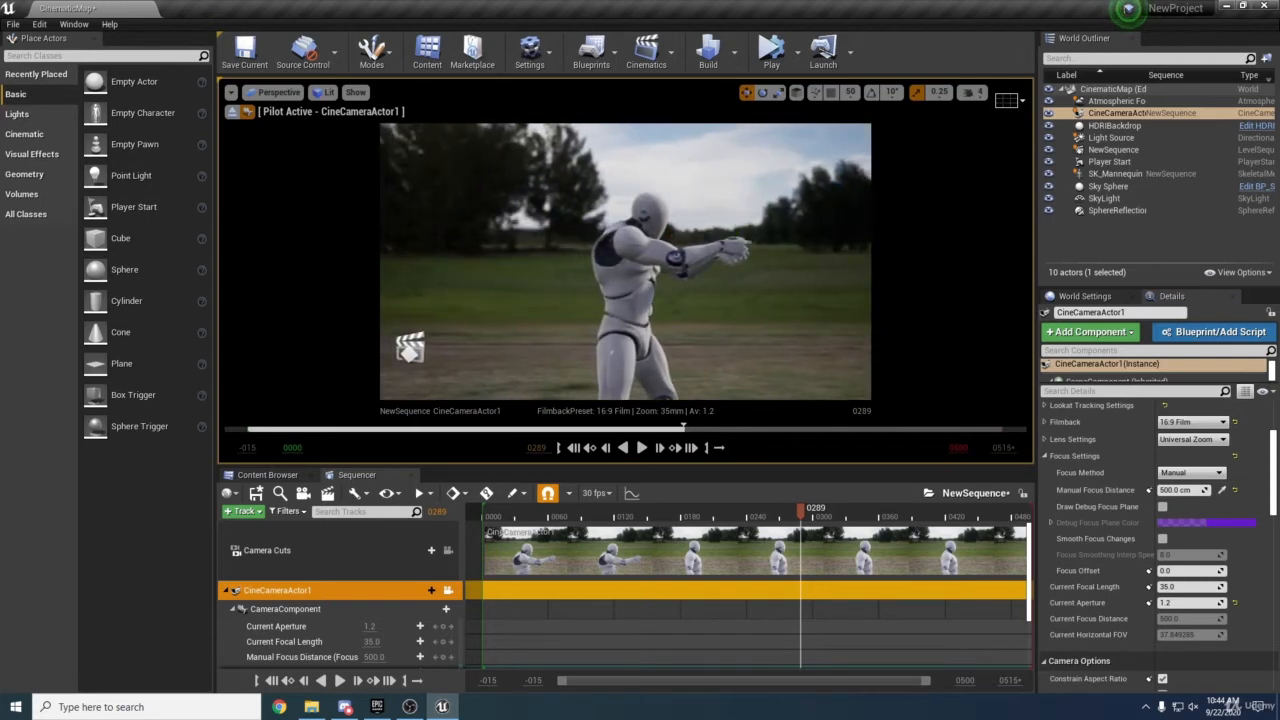
Set the Focus Method to Tracking and pick the SK_Mannequin in the scene as the focus's Actor to Track.
left_click(1190, 472)
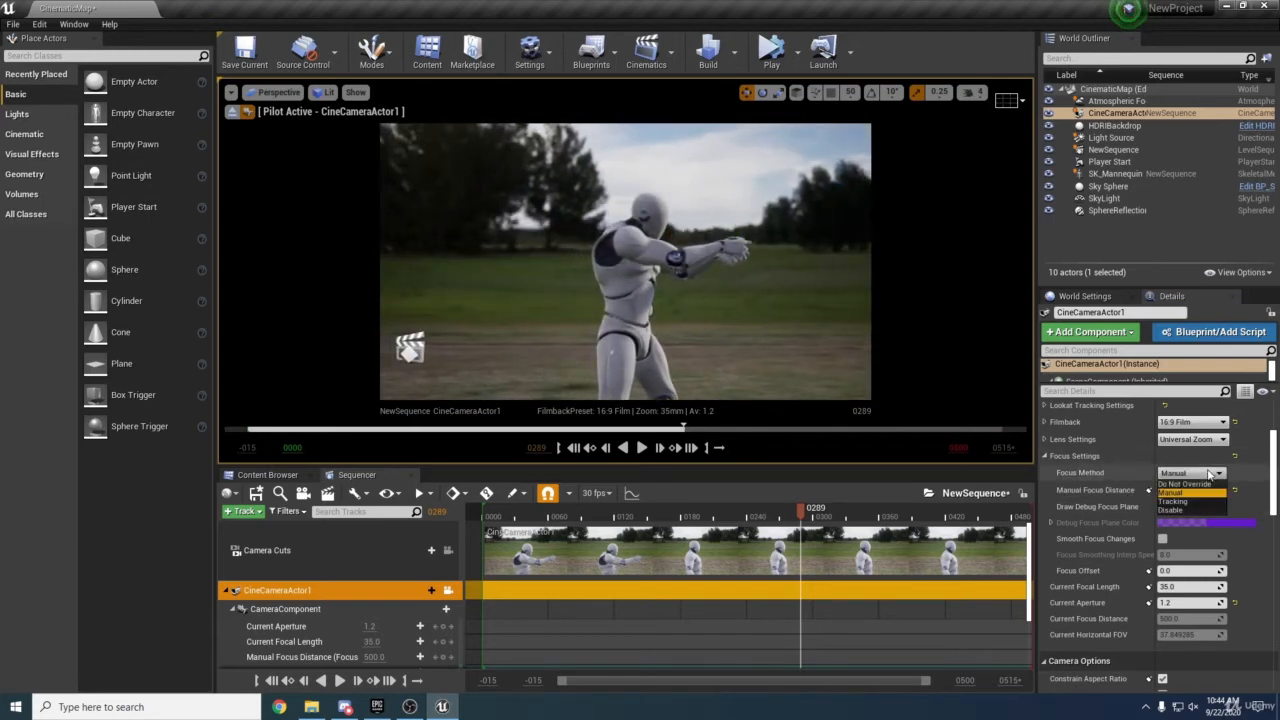
left_click(1187, 501)
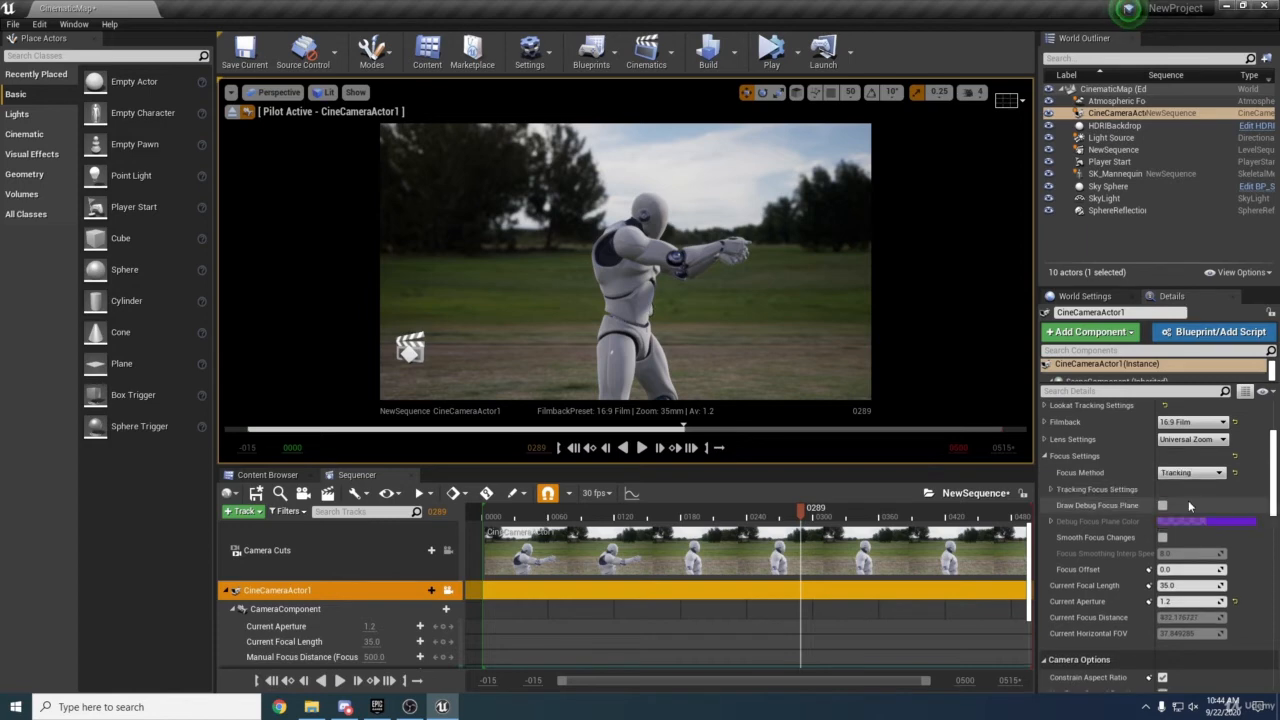
left_click(1058, 490)
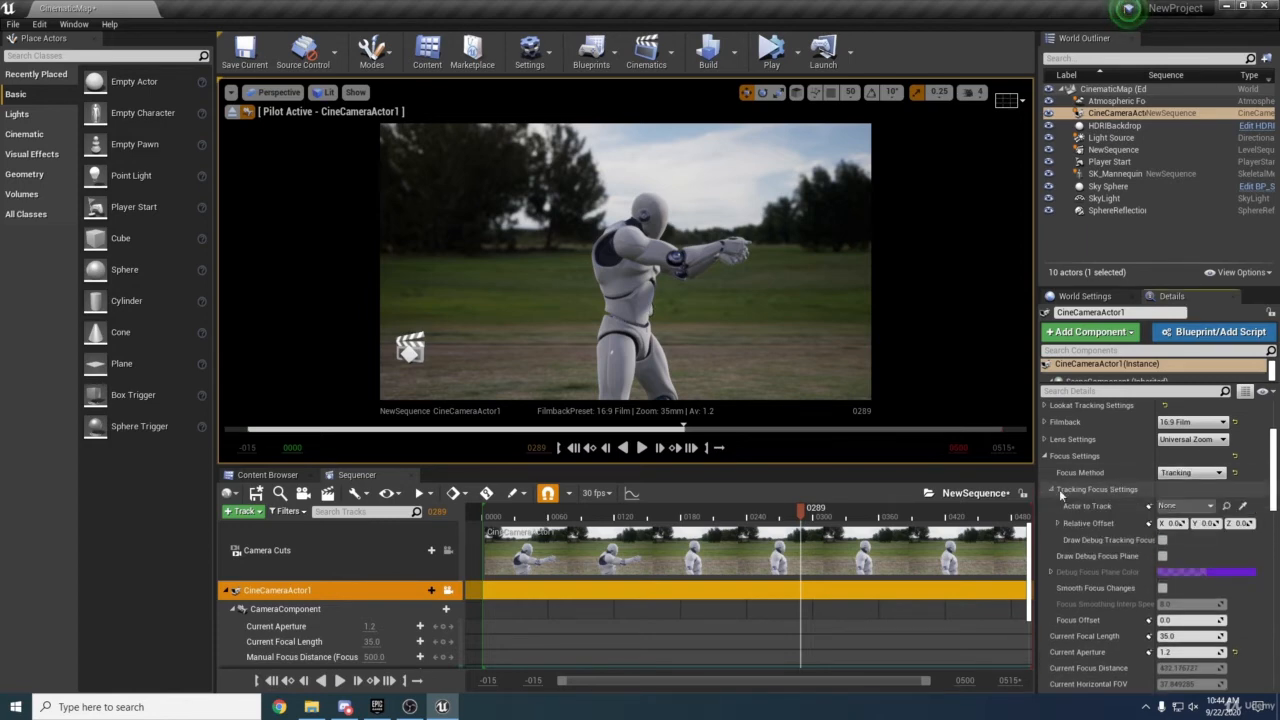
left_click(1243, 507)
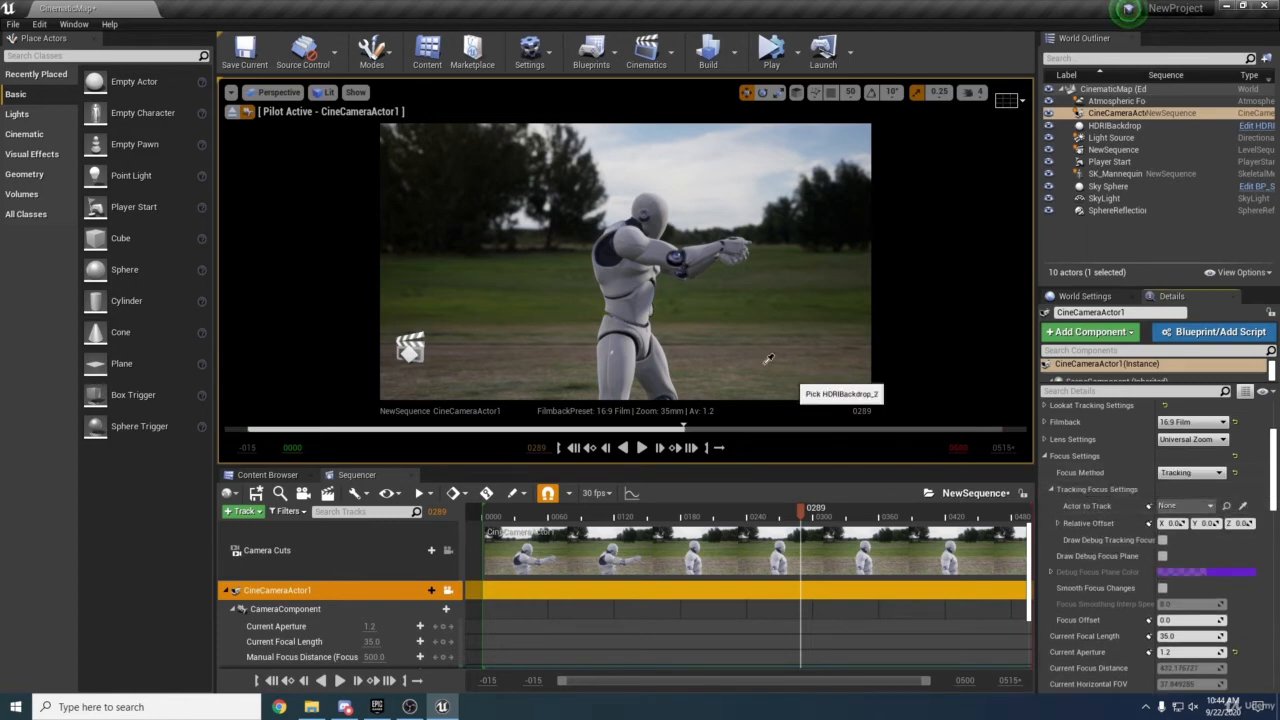
left_click(632, 291)
Fly the camera nearer to and farther from the mannequin, including its feet, to examine how the tracking focus behaves.
key("w")
right_click_drag(691, 321, 691, 321)
key("s")
key("s")
key("w")
key("s")
key("s")
key("w")
key("s")
key("w")
key("s")
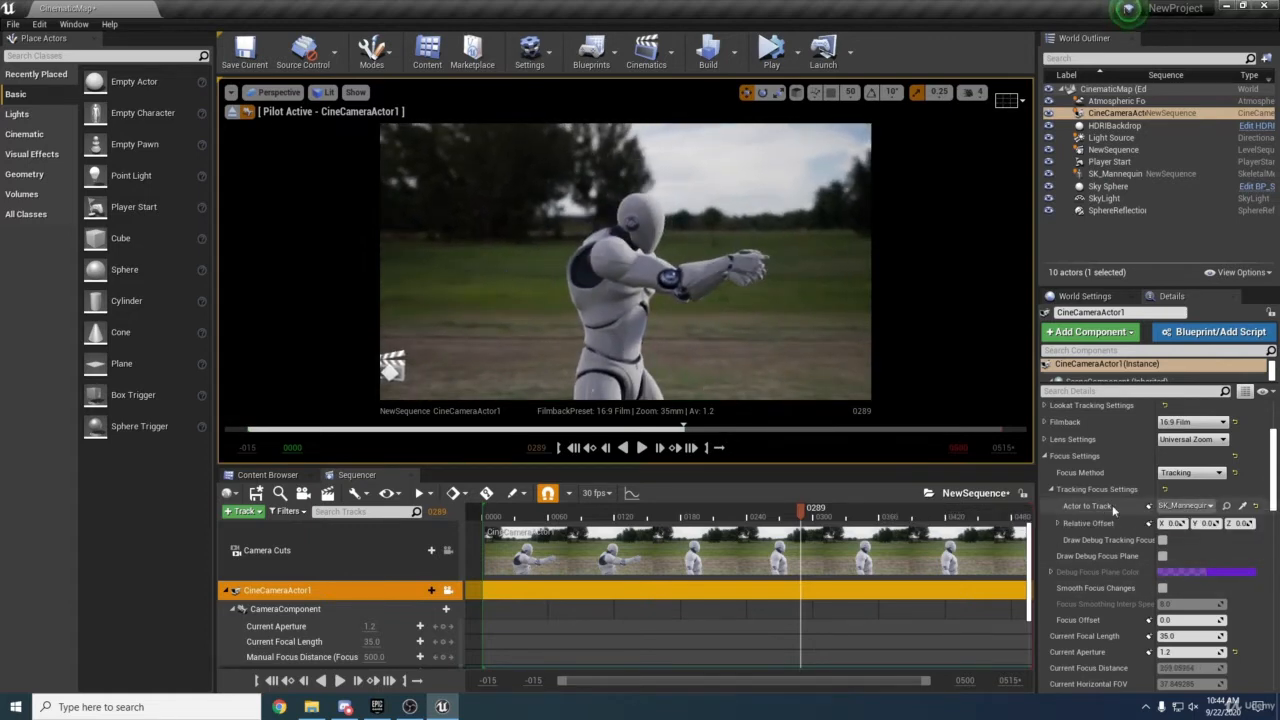
right_click_drag(710, 342, 710, 342)
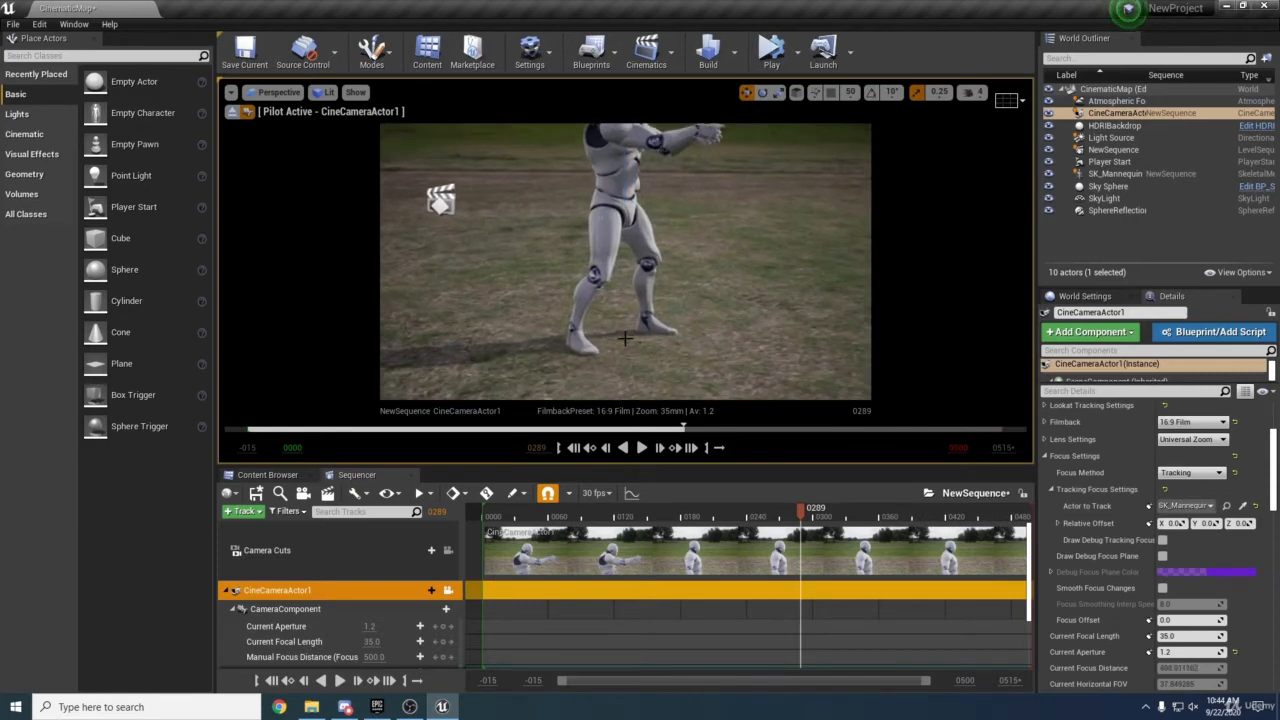
right_click_drag(624, 339, 624, 339)
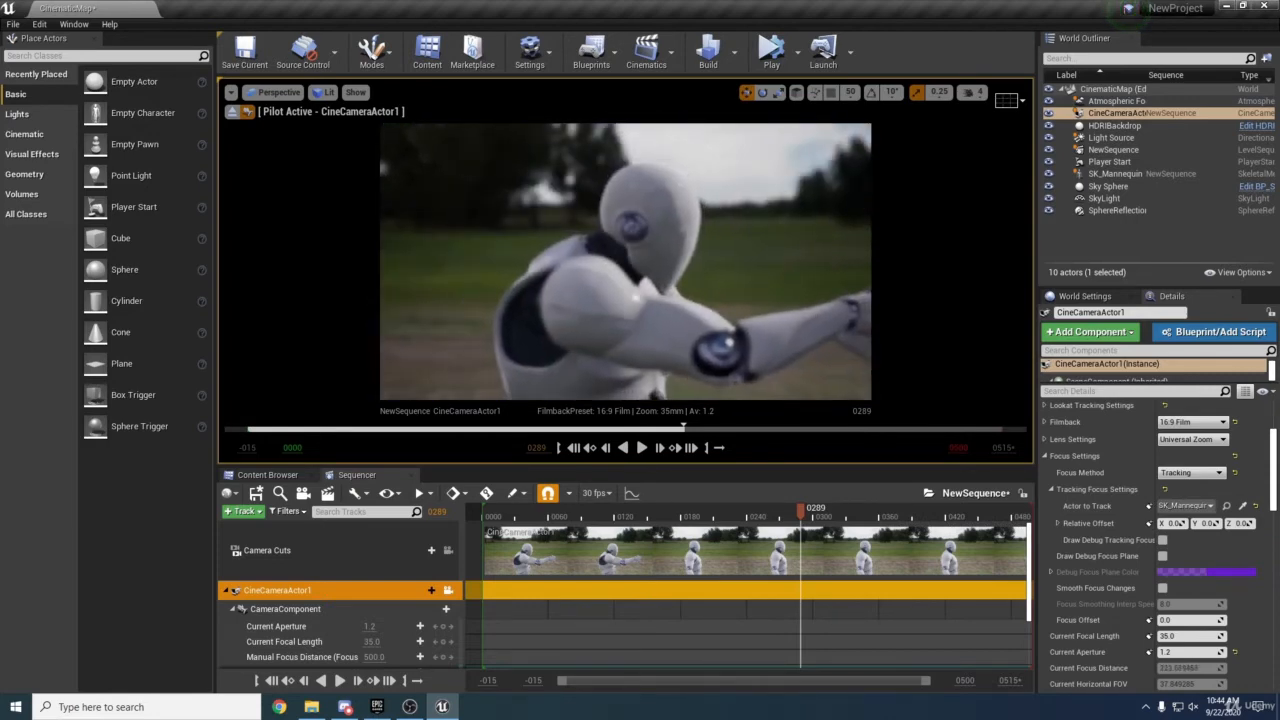
Adjust the tracking focus's relative Z offset to sharpen the mannequin's upper body, and move the camera around it to check.
left_click(1228, 524)
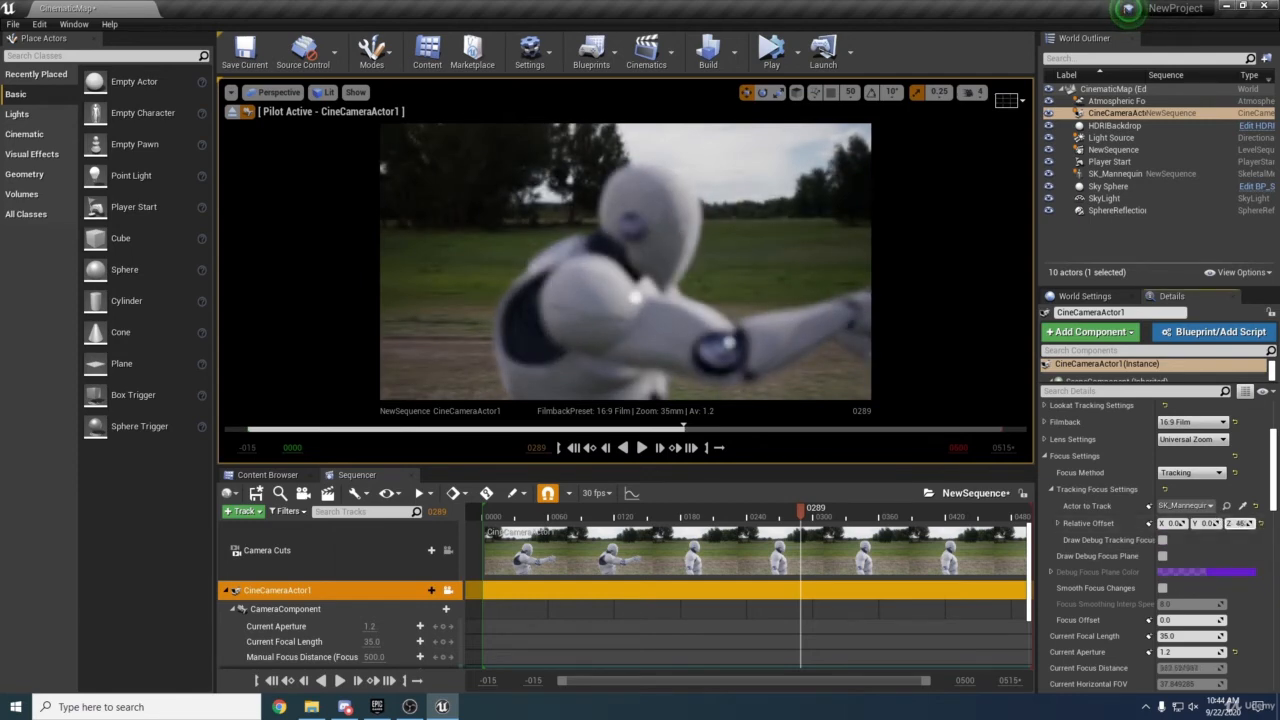
left_click_drag(1238, 524, 1220, 524)
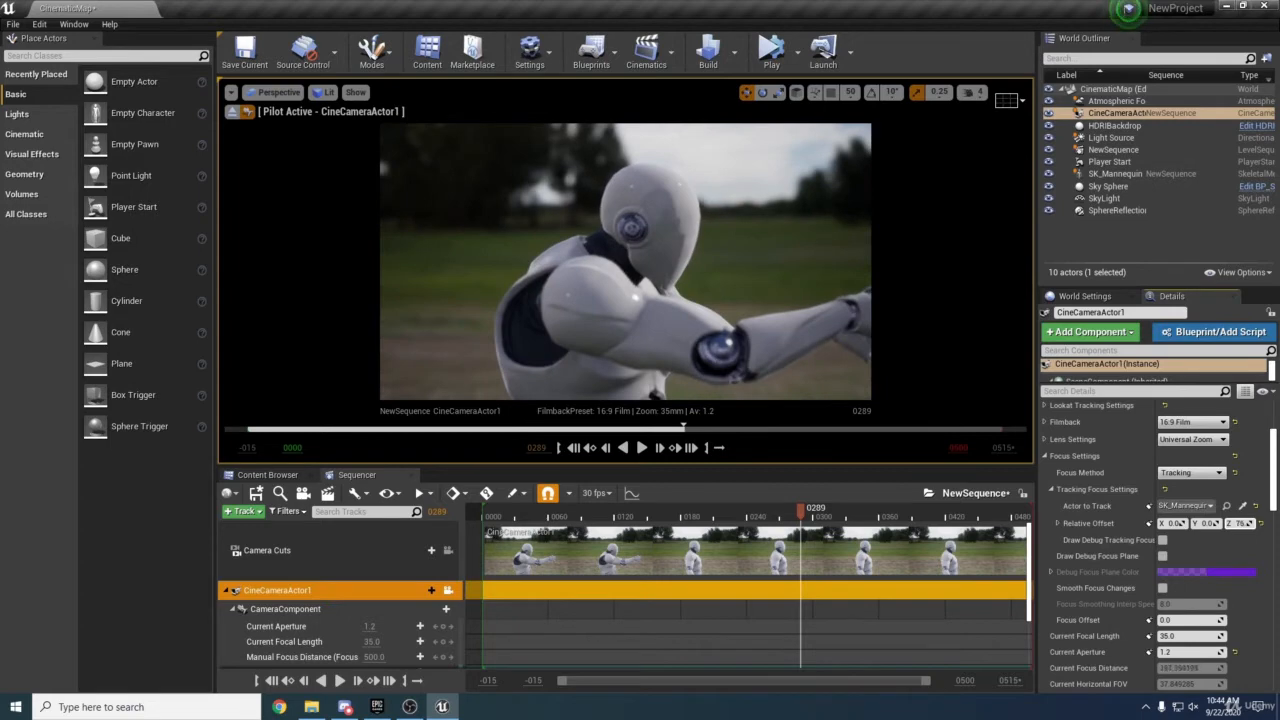
key("w")
right_click_drag(625, 262, 700, 324)
key("s")
key("w")
key("d")
key("w")
key("a")
key("s")
key("s")
key("w")
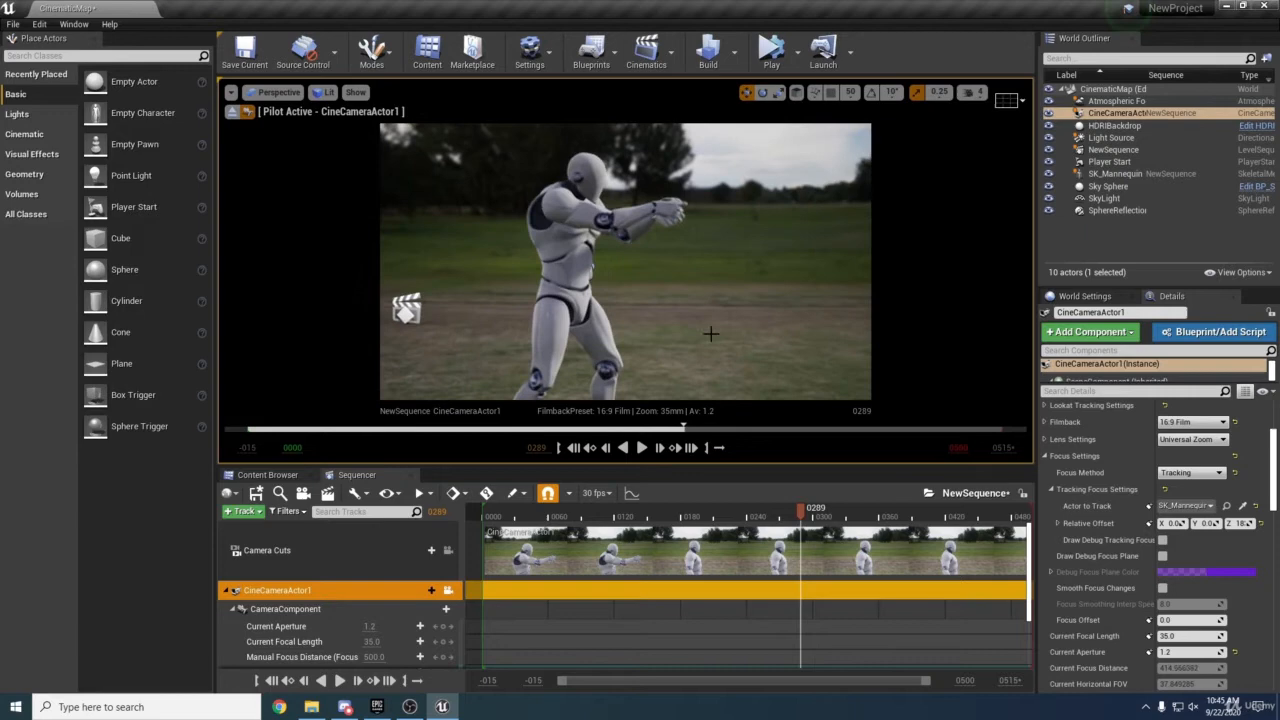
Clear the tracking focus's actor and relative offset, and set the Focus Method to Manual.
left_click(1256, 505)
left_click(1190, 472)
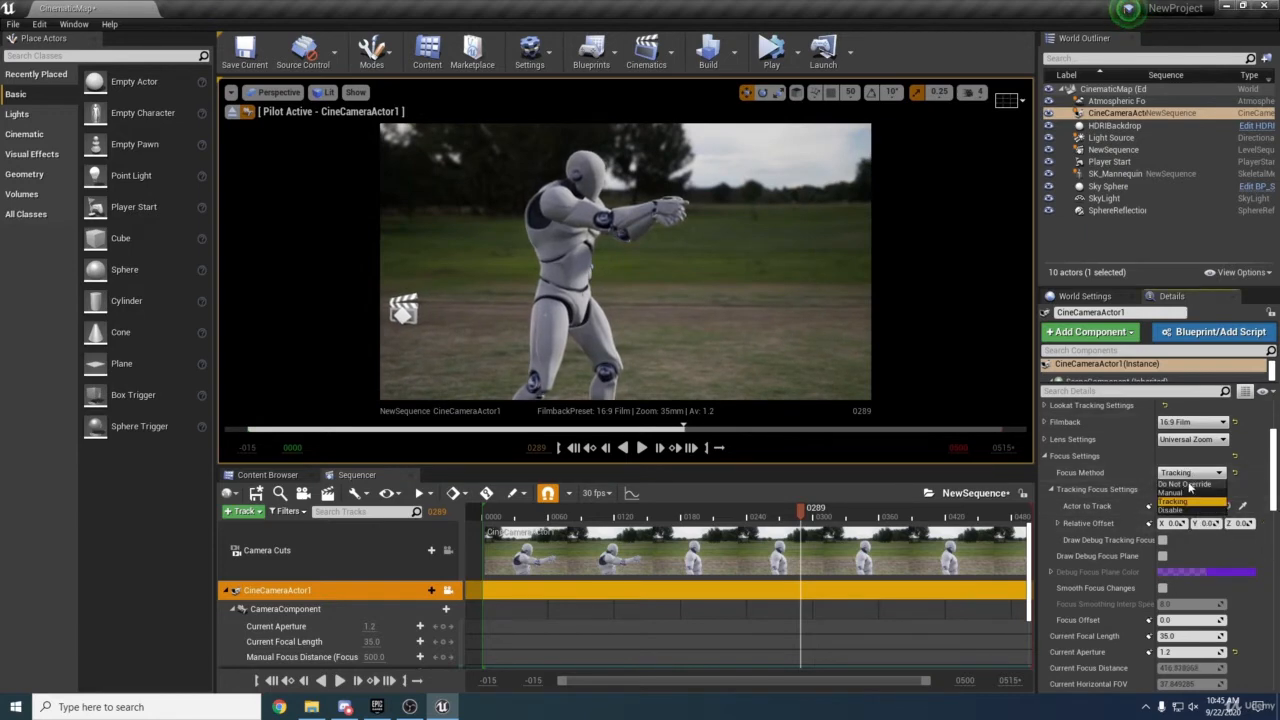
left_click(1170, 486)
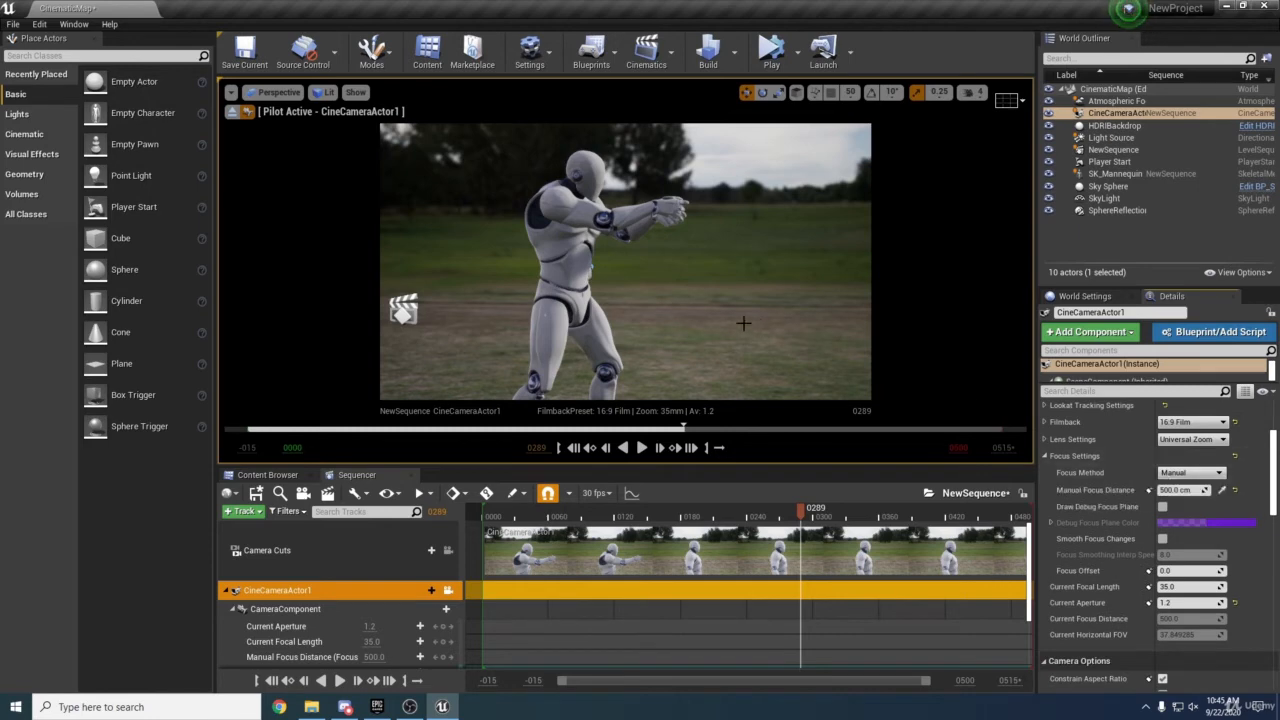
Fly the piloted camera back and forth to test the manual focus, ending with the whole mannequin in frame.
key("s")
mouse_move(741, 318)
right_mouse_down()
mouse_move(706, 314)
mouse_move(728, 301)
right_mouse_up()
key("w")
key("s")
key("w")
key("s")
key("w")
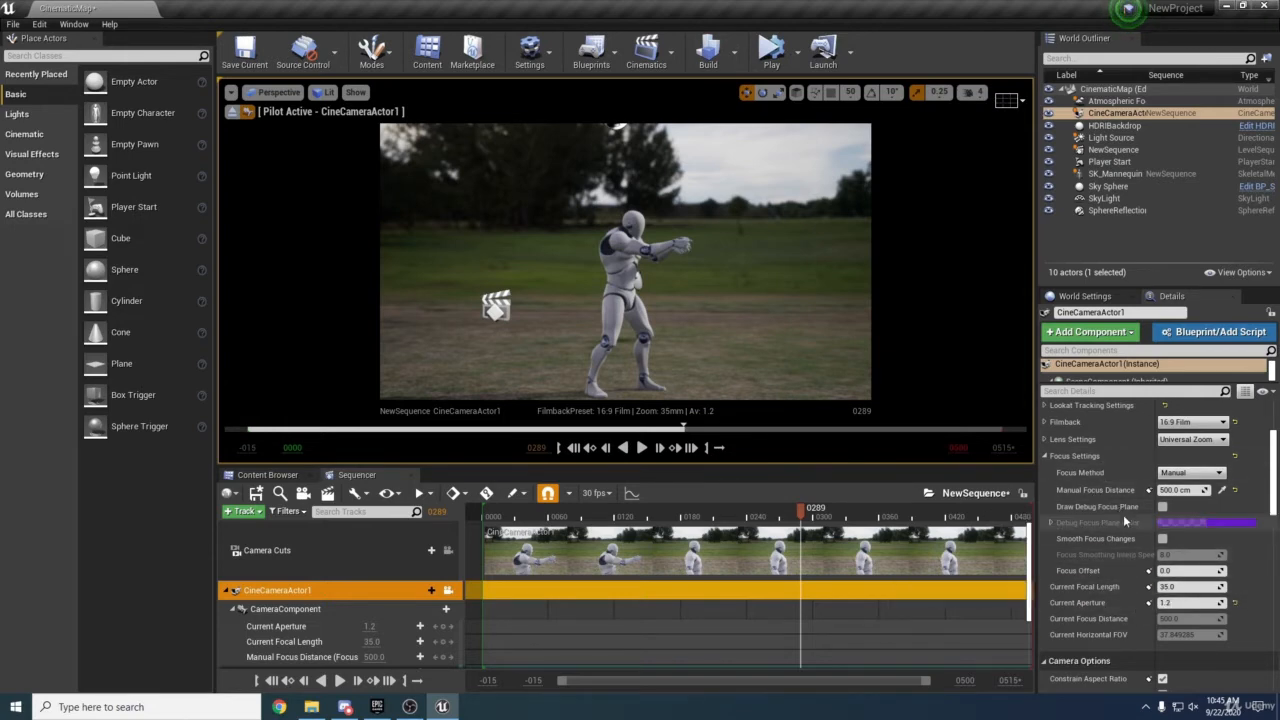
Collapse the focus settings, review the camera options, and expand the Lens category of the post process settings.
left_click(1045, 456)
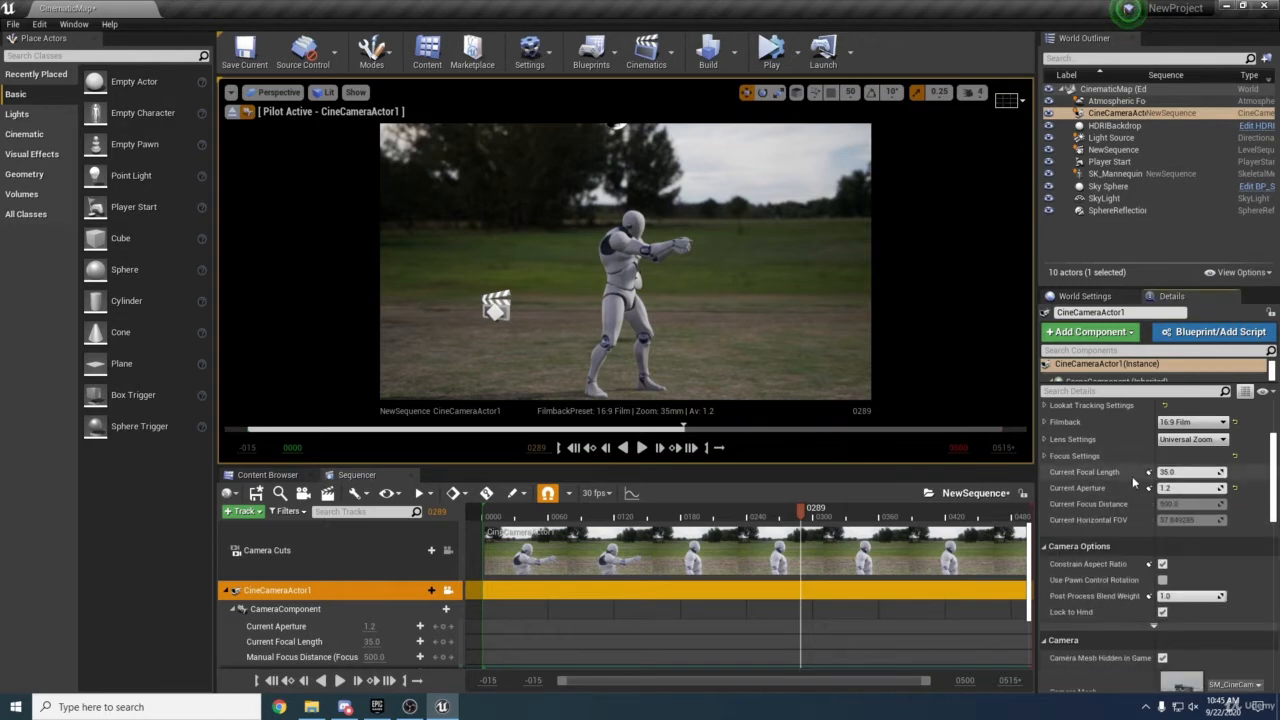
scroll(1130, 481, "down", 3)
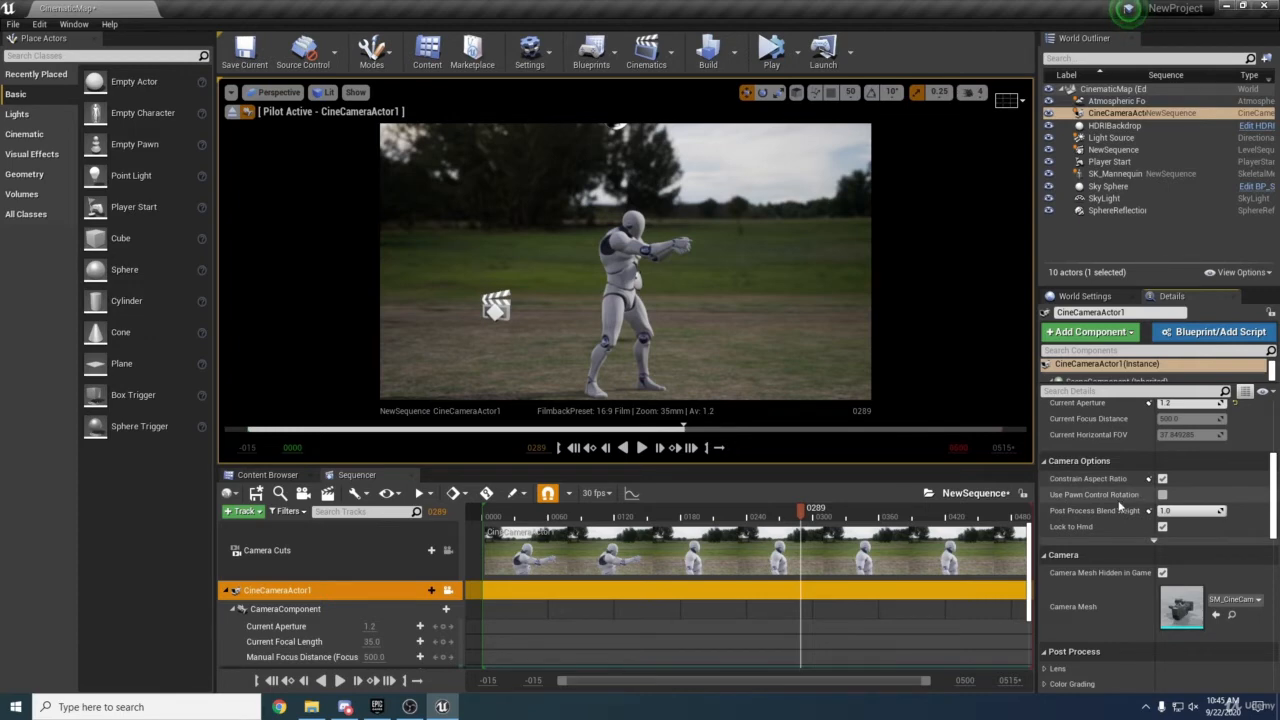
scroll(1118, 500, "down", 5)
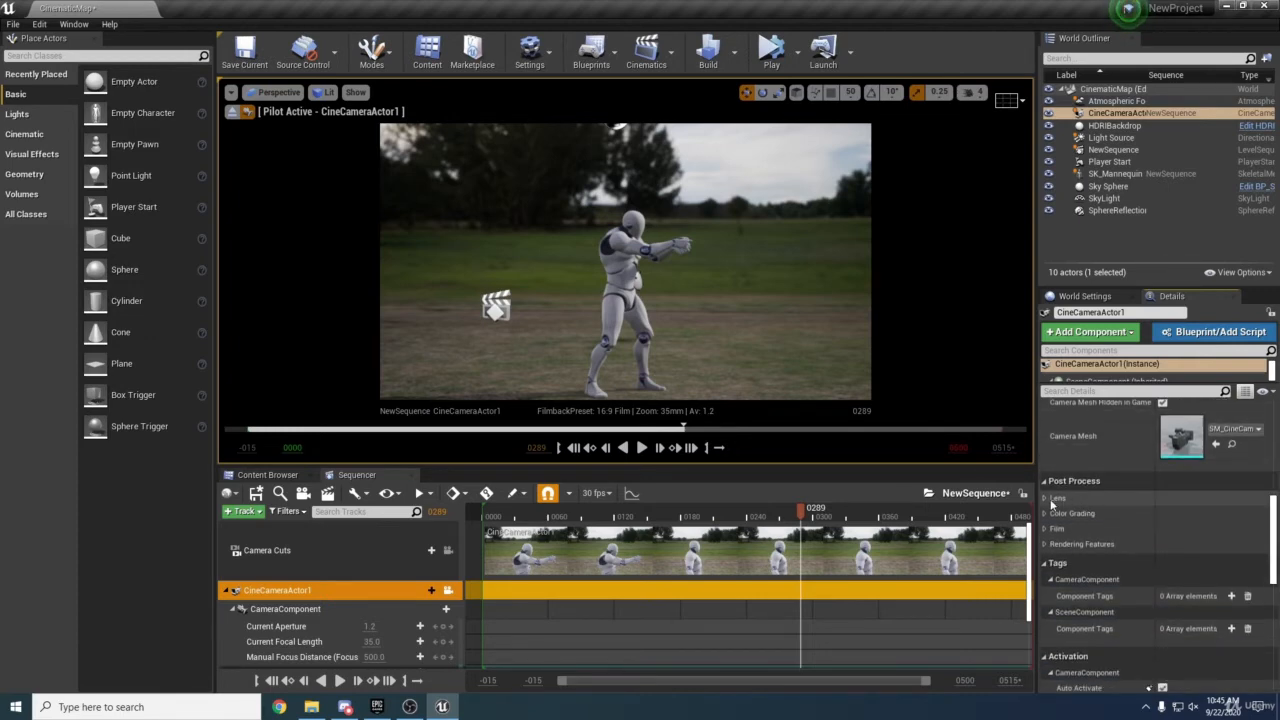
left_click(1045, 498)
scroll(1053, 502, "down", 1)
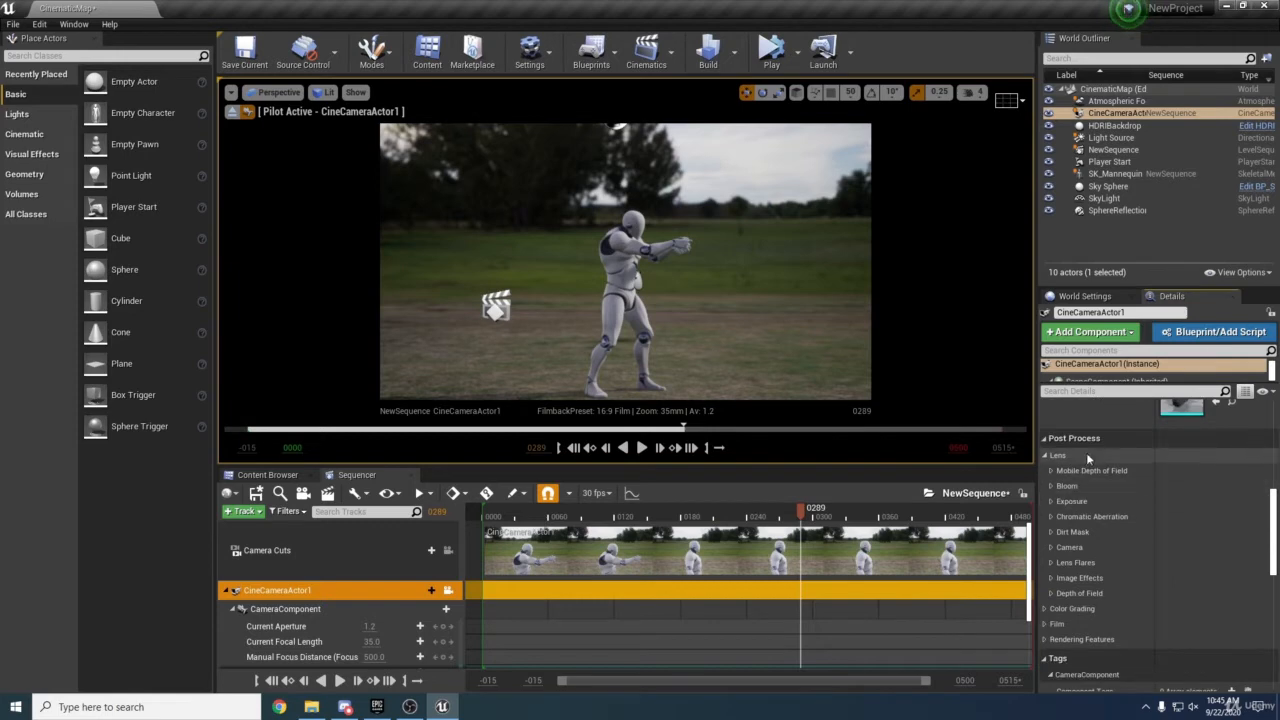
Examine the camera's Exposure settings, and fly the piloted camera in on the mannequin to observe how auto exposure reacts.
left_click(1055, 502)
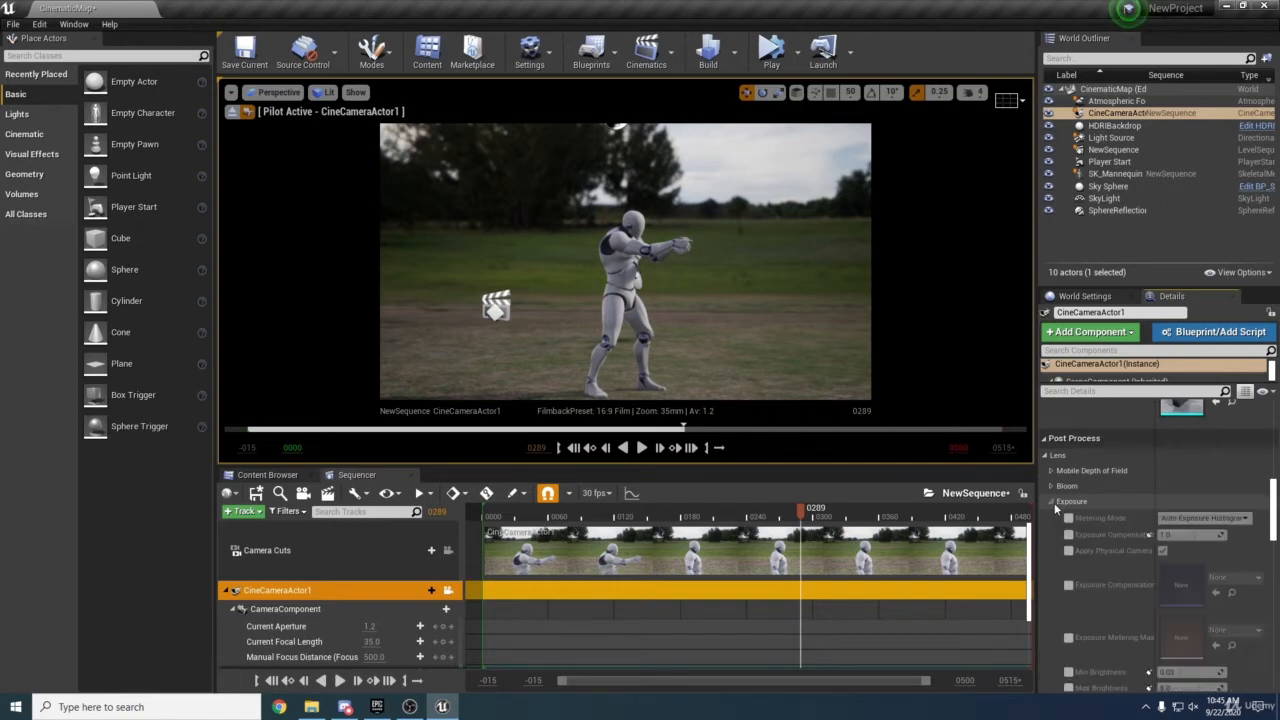
scroll(1059, 498, "down", 4)
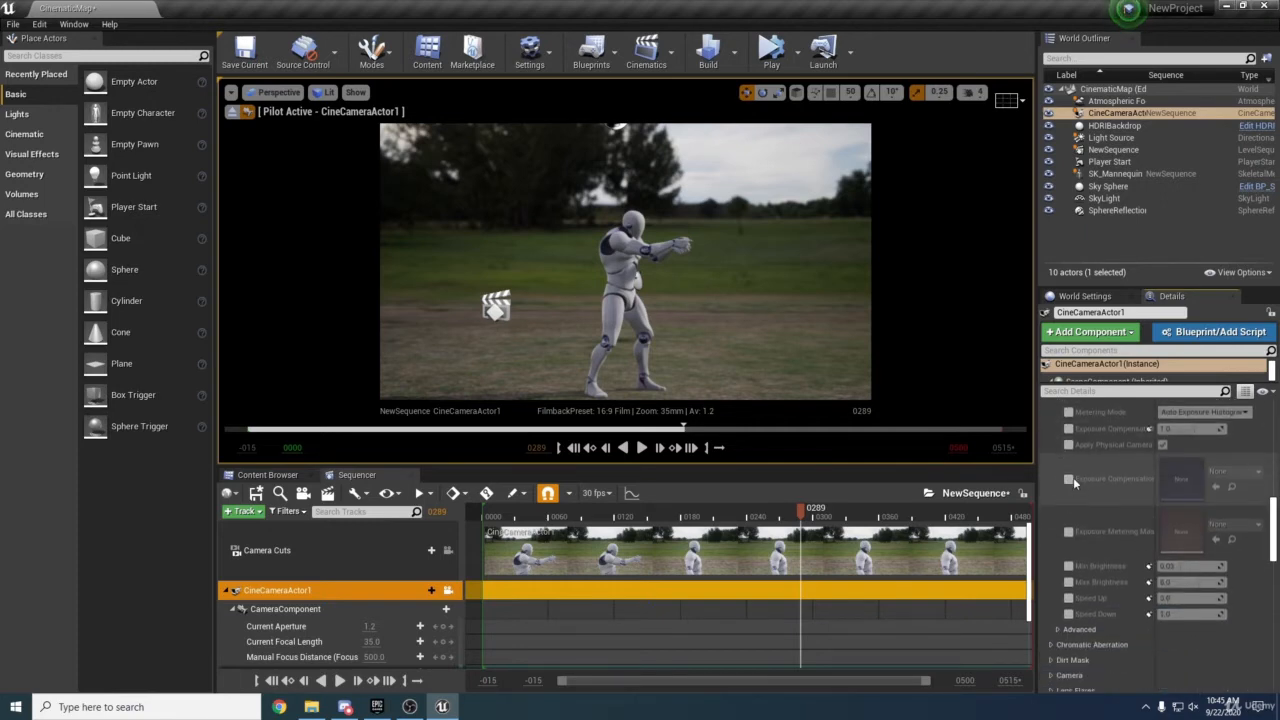
scroll(1074, 477, "up", 1)
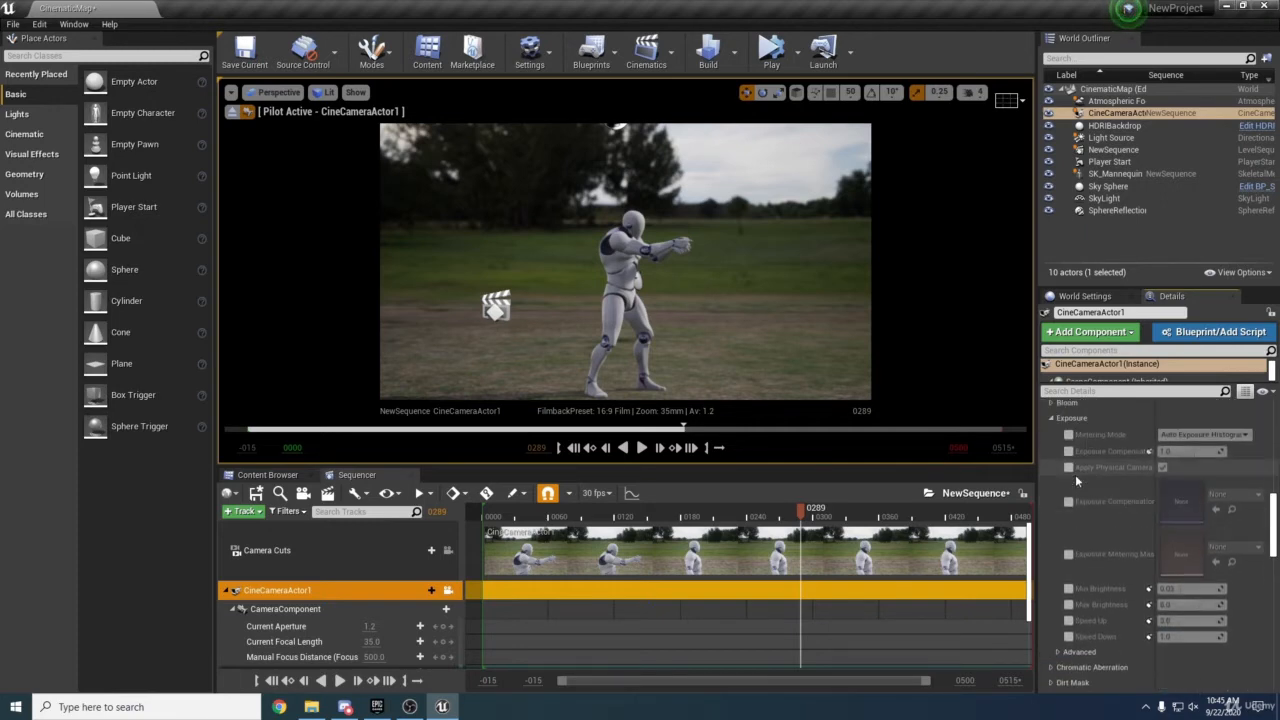
right_click_drag(736, 358, 729, 333)
key("w")
key("s")
key("w")
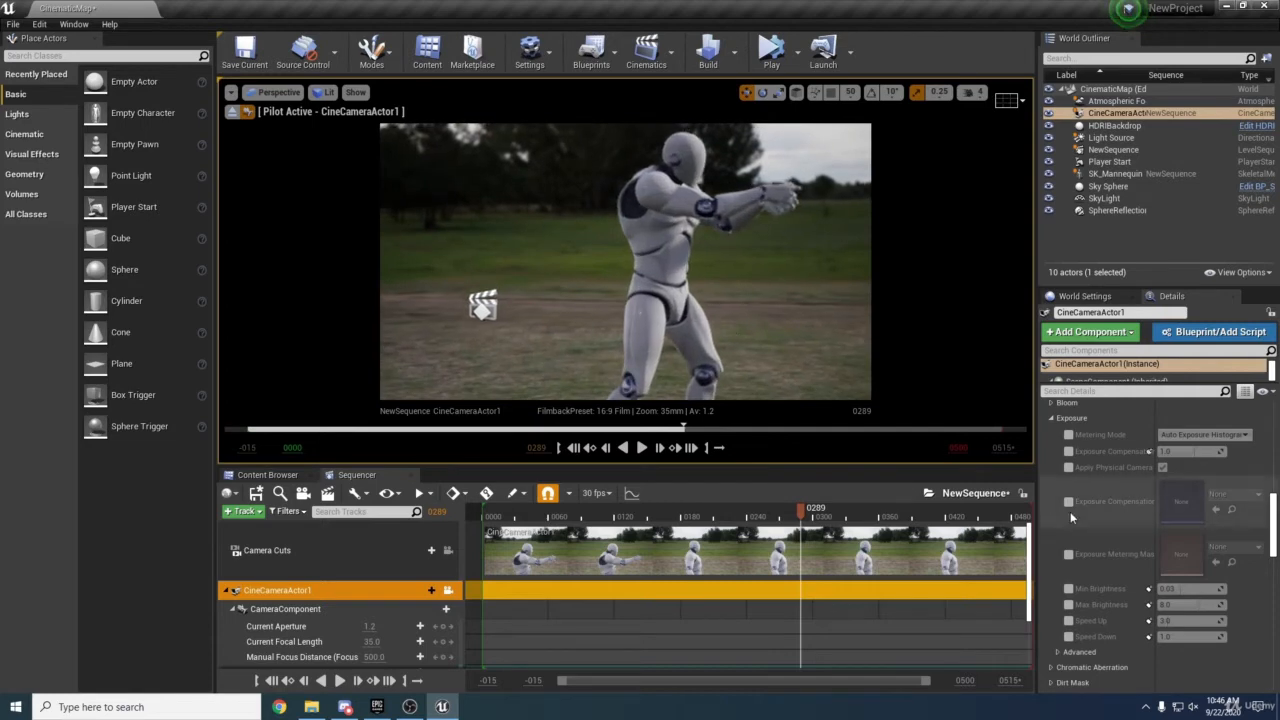
Check the advanced exposure options, and override Min Brightness and Max Brightness with 1.0 each.
scroll(1071, 623, "down", 2)
left_click(1058, 610)
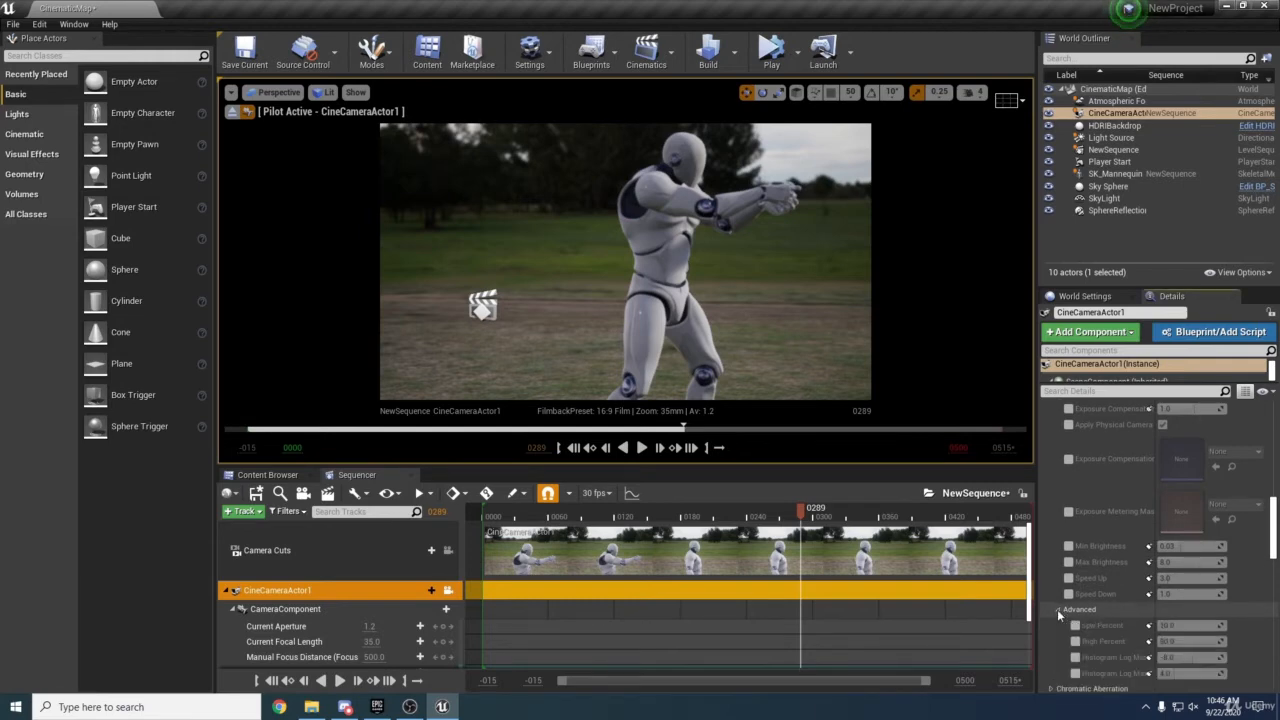
left_click(1058, 610)
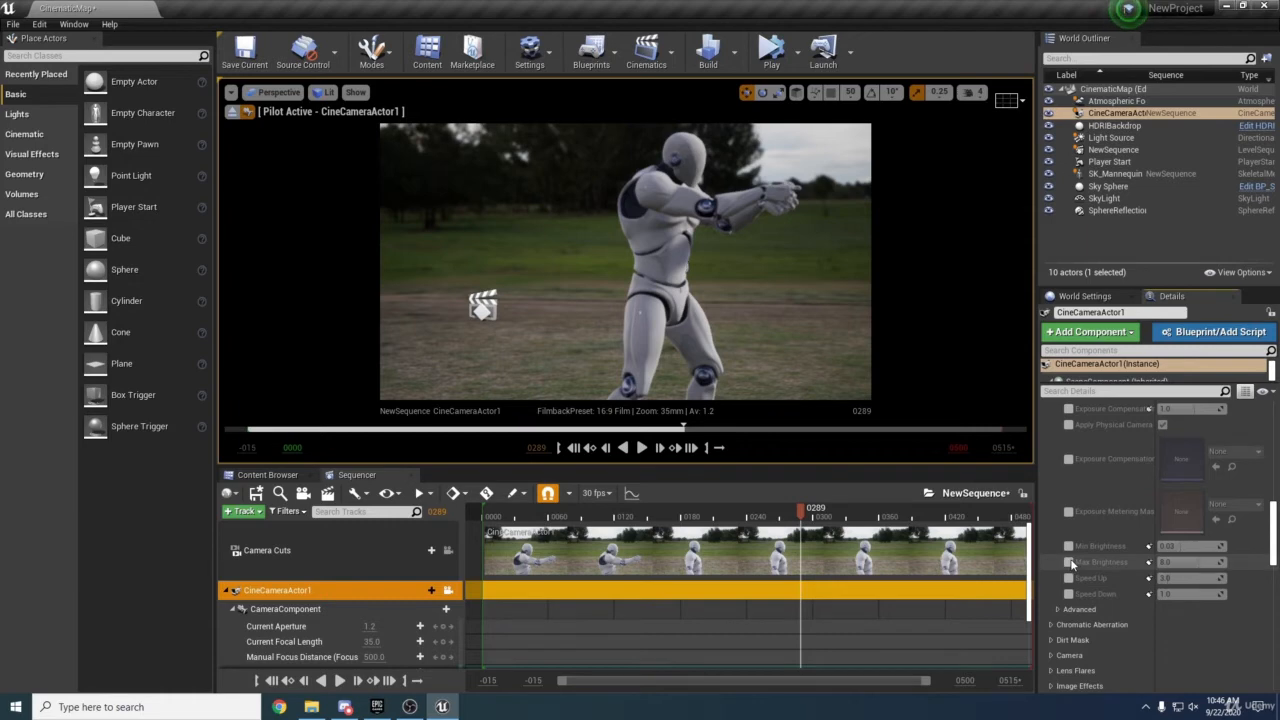
left_click(1068, 562)
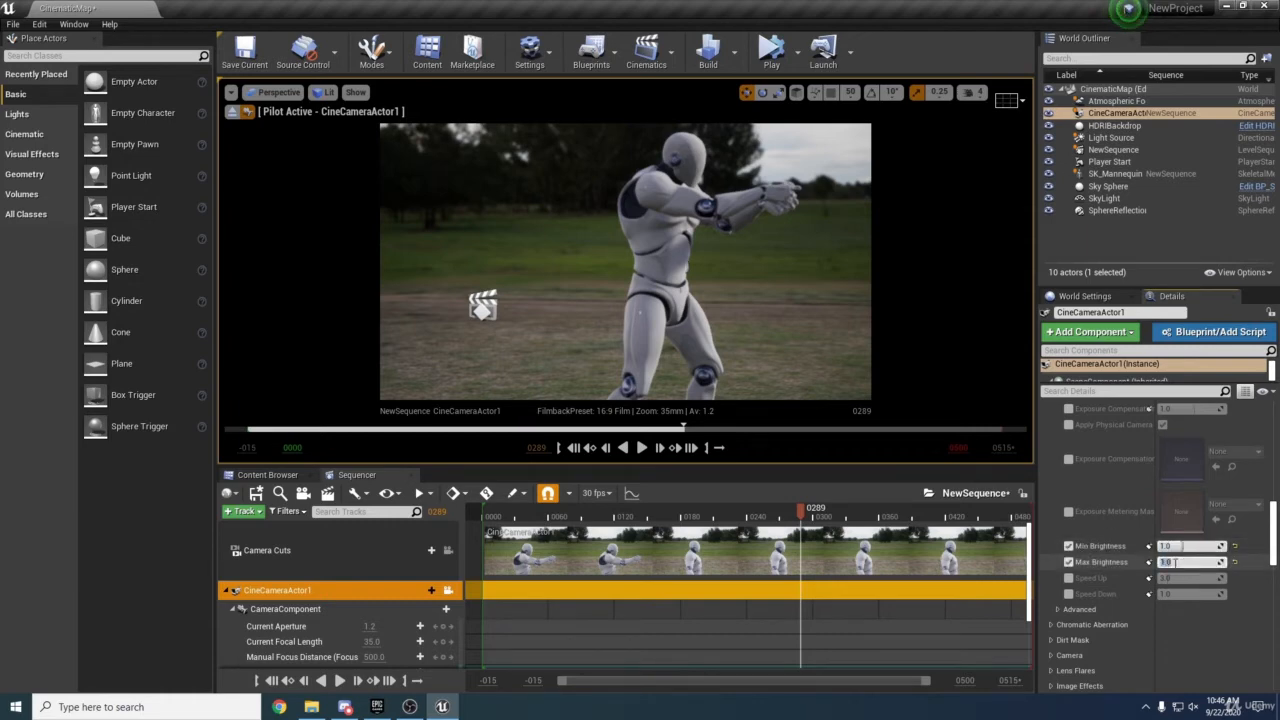
Set the exposure Metering Mode to Manual, and move the piloted camera back and forth to test it.
scroll(1060, 470, "up", 3)
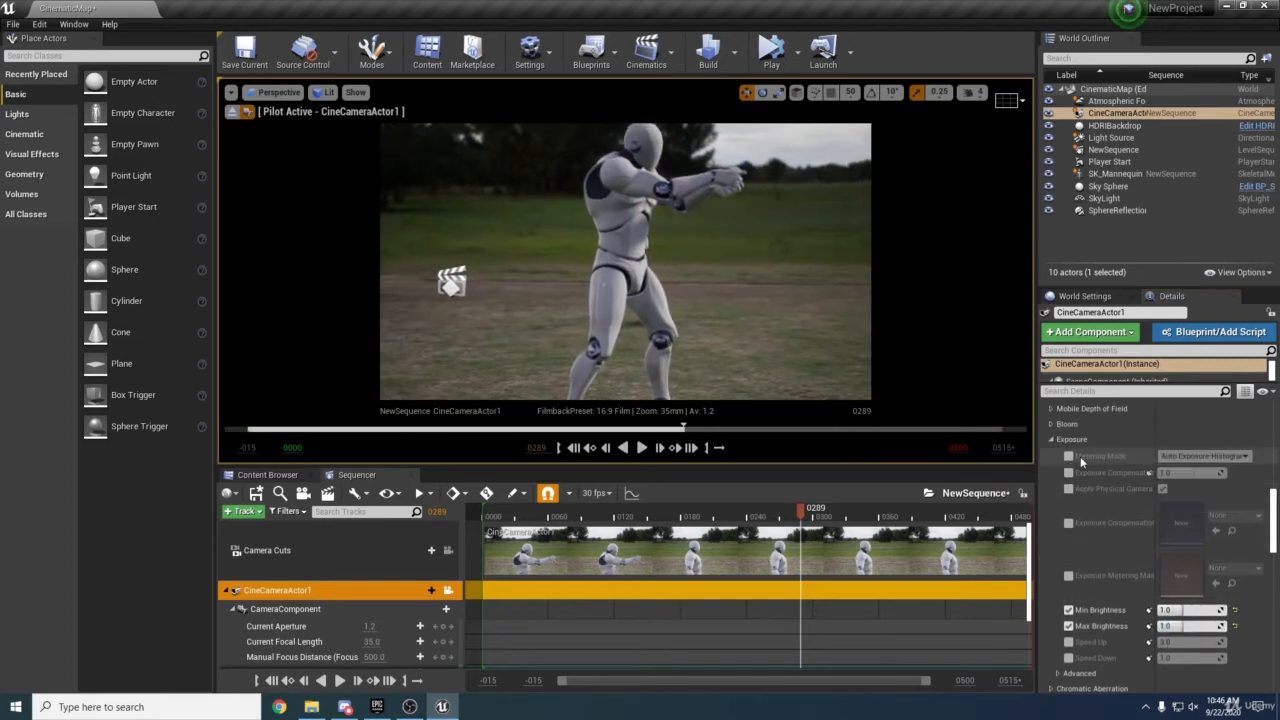
left_click(1205, 456)
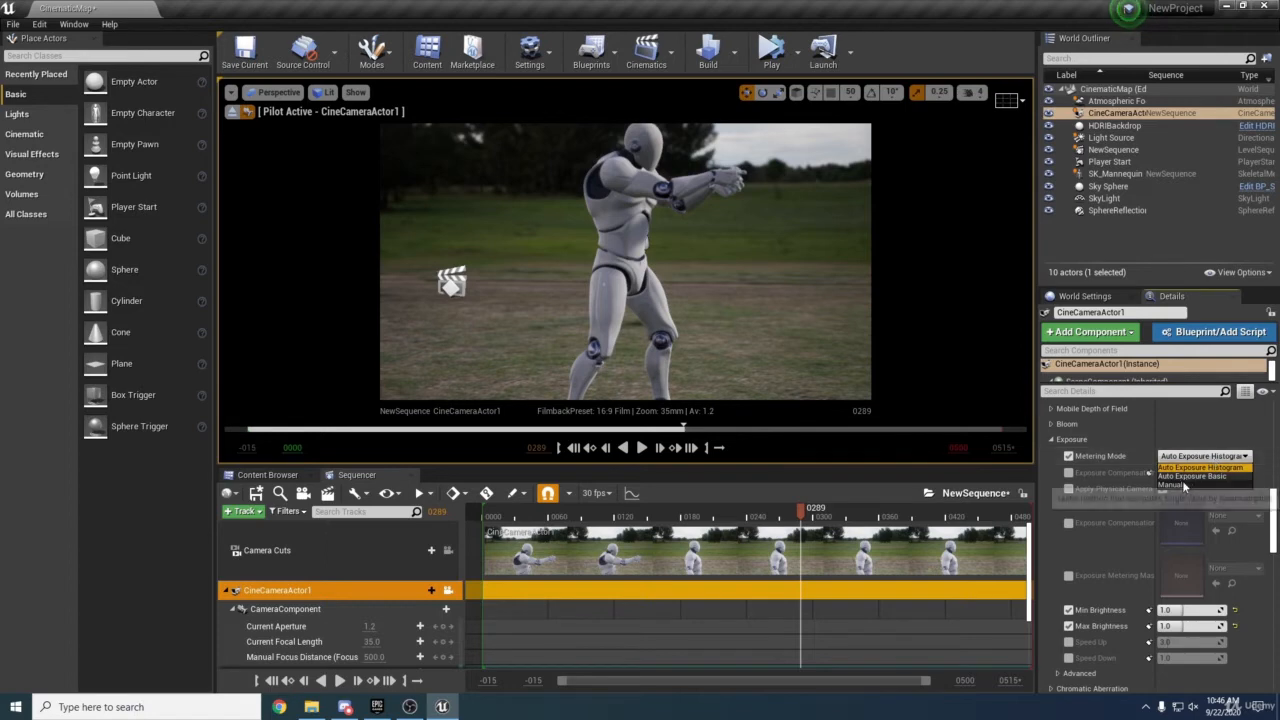
left_click(1170, 485)
right_click_drag(787, 385, 797, 382)
key("s")
key("w")
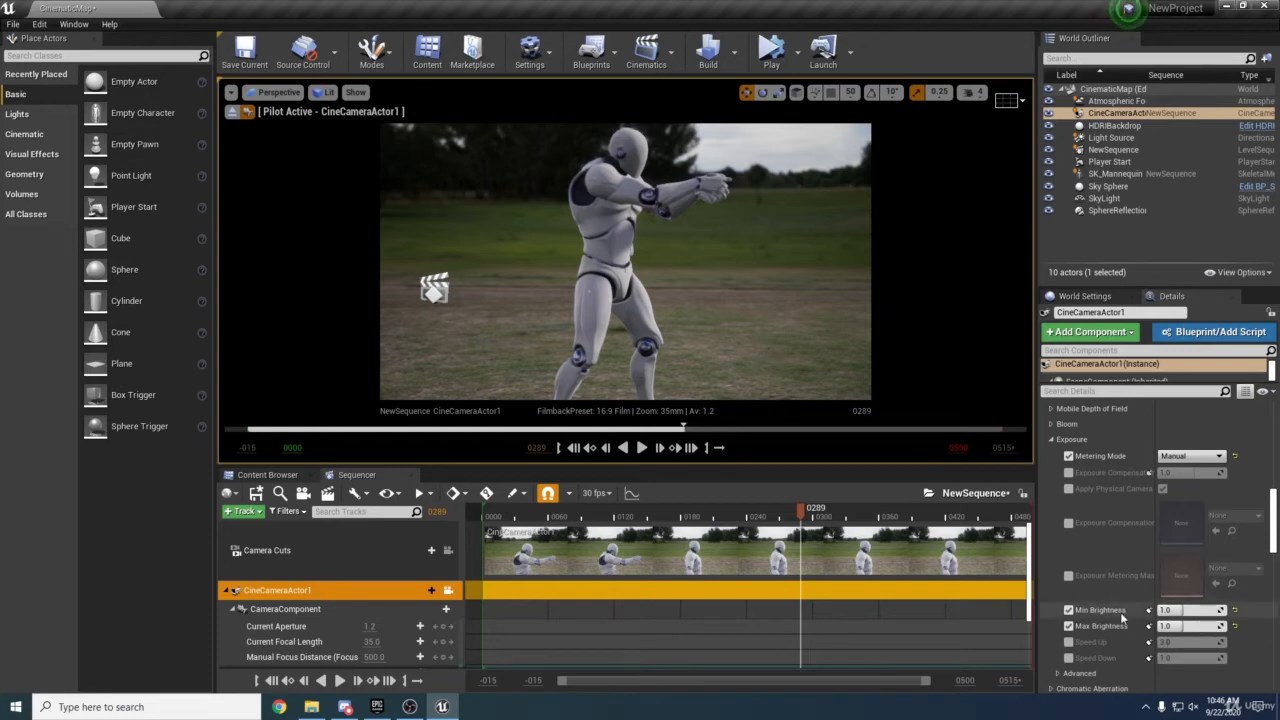
Review the remaining exposure settings and the camera component's tracks in the sequence, and collapse the Exposure category.
scroll(1142, 556, "down", 1)
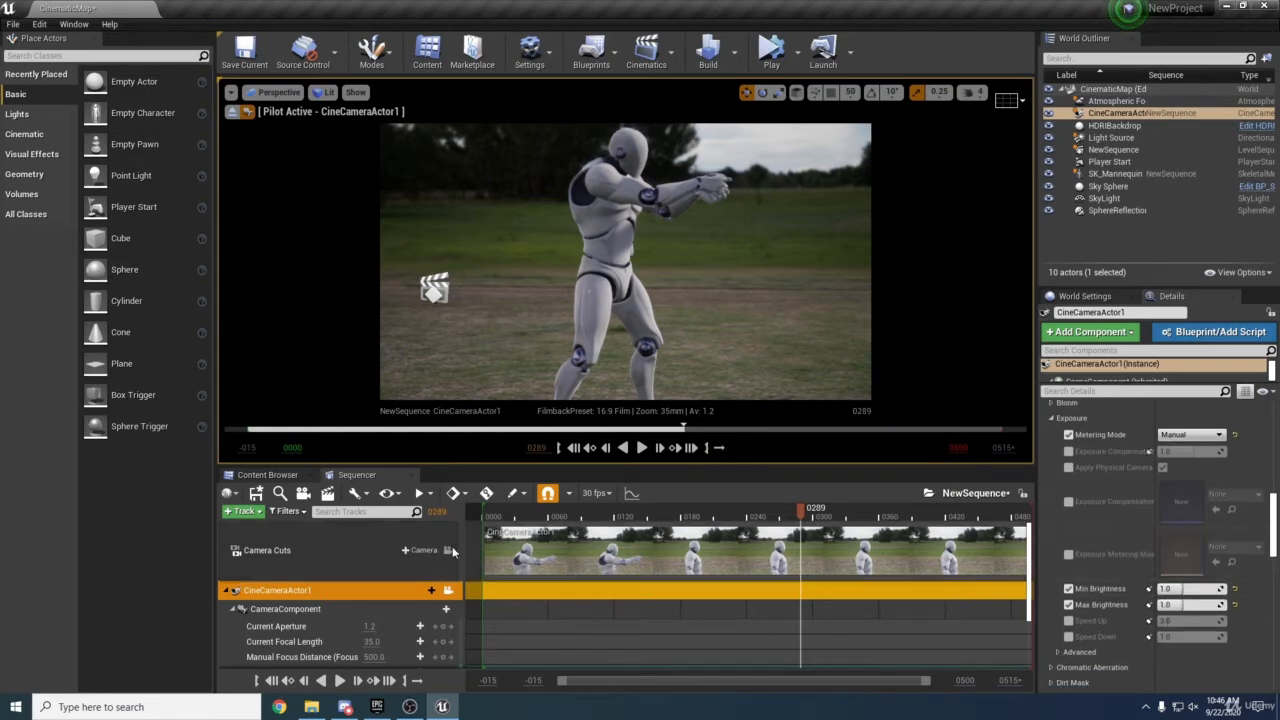
scroll(424, 554, "down", 2)
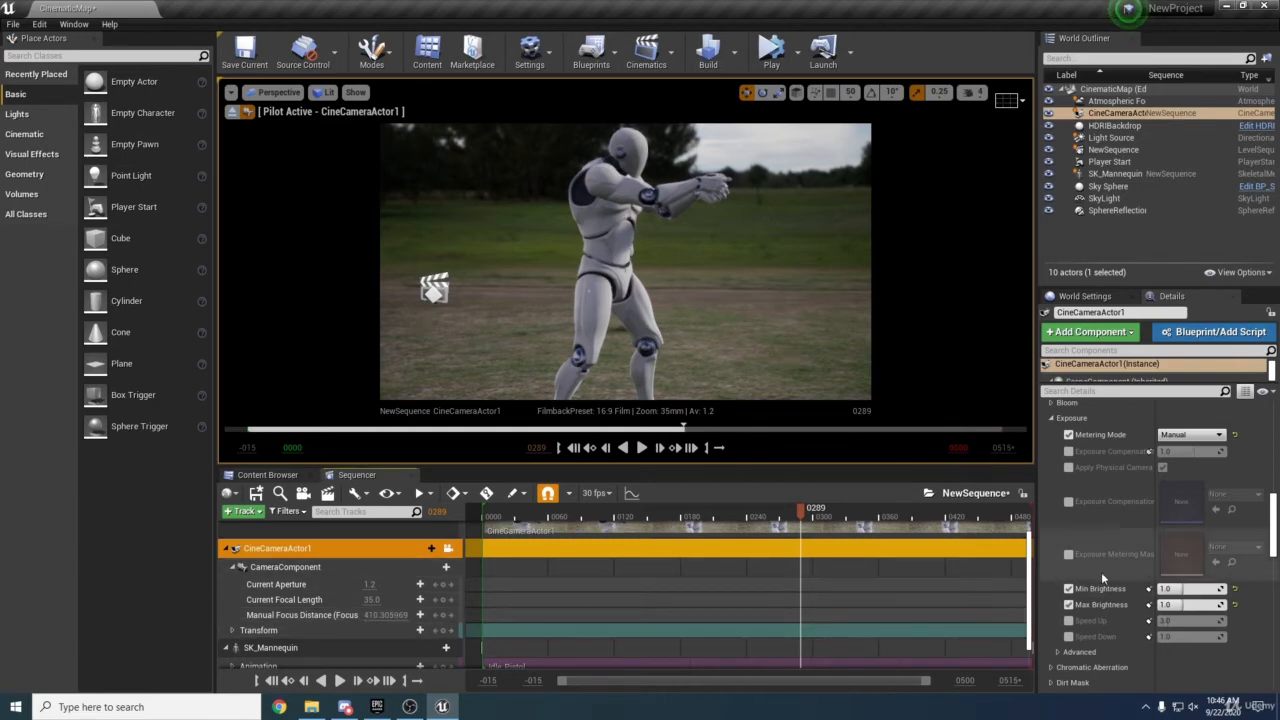
scroll(1101, 572, "down", 2)
scroll(1078, 544, "up", 5)
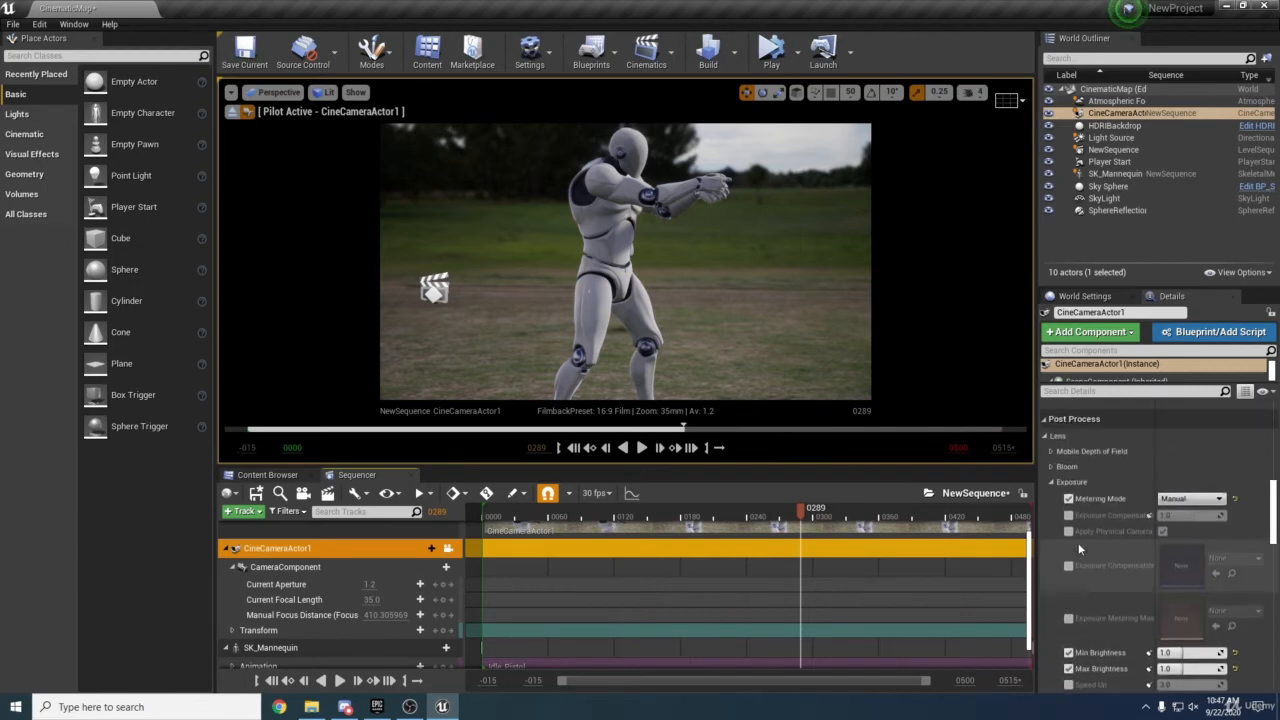
left_click(1052, 482)
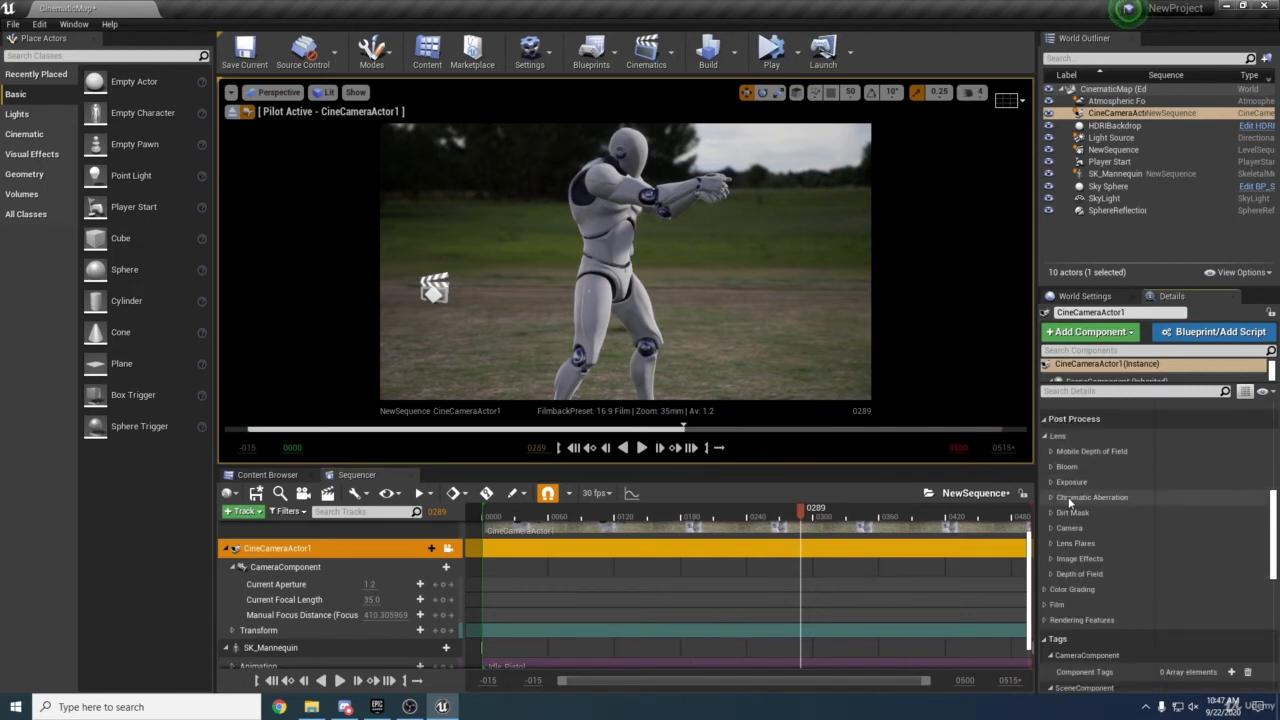
Enable the Chromatic Aberration intensity override and raise it to about 3.71.
left_click(1053, 498)
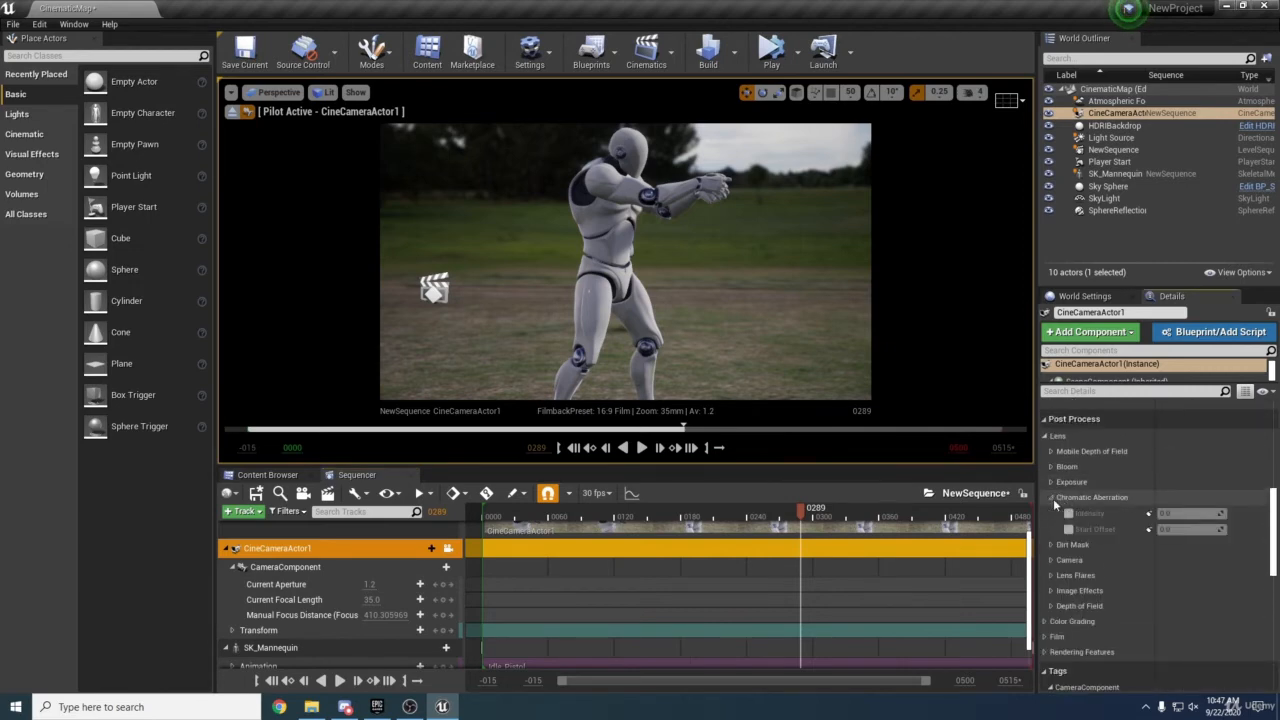
left_click(1068, 513)
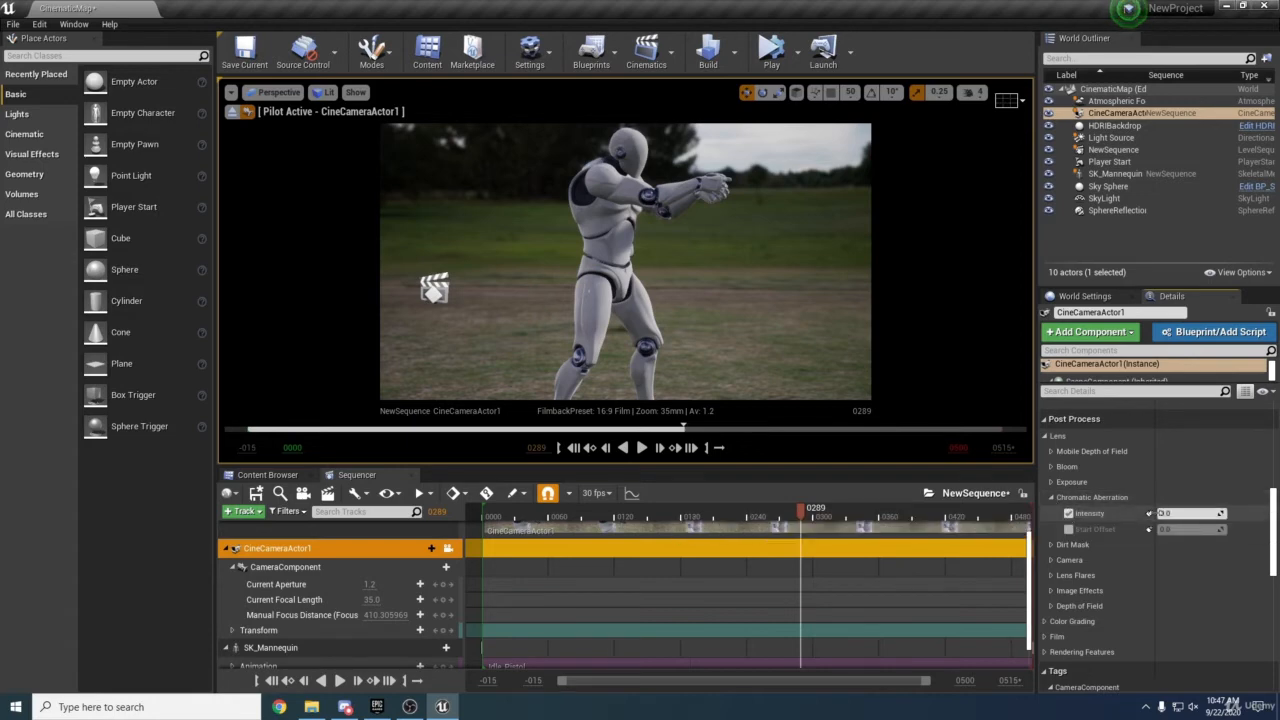
left_click_drag(1180, 513, 1209, 513)
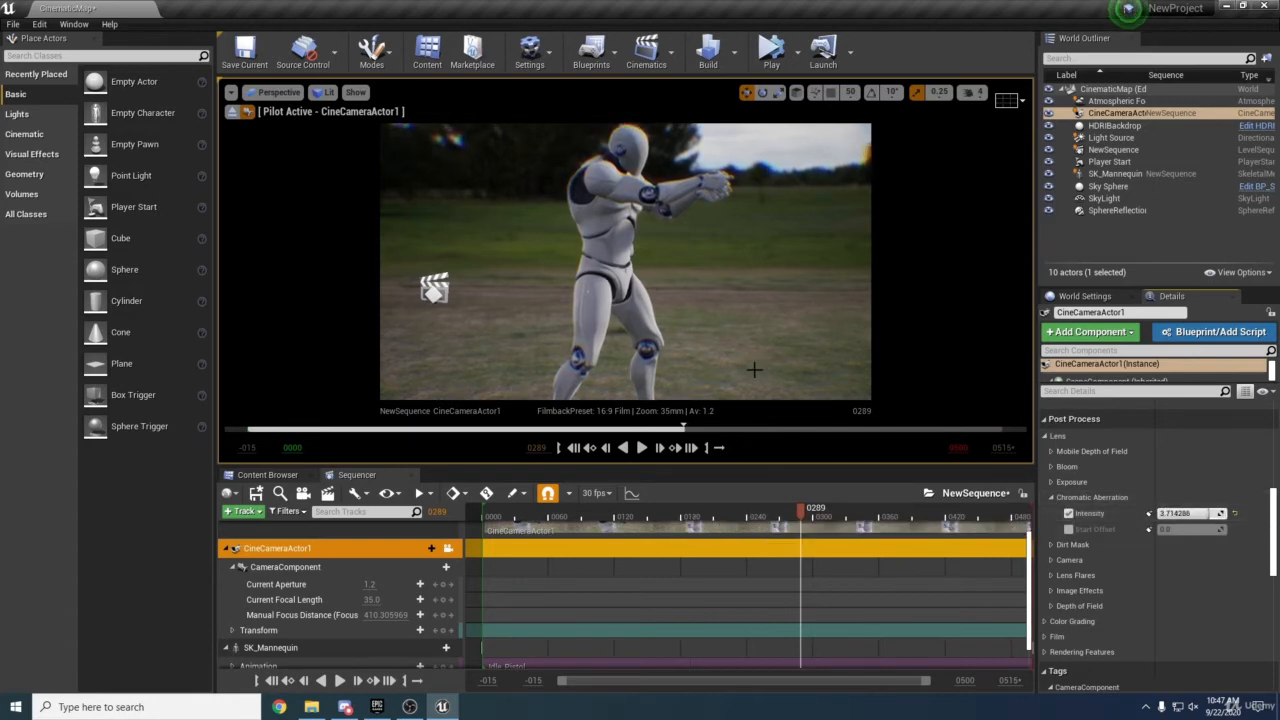
Turn and slide the piloted camera around the mannequin to examine the color fringing toward the frame edges.
mouse_move(755, 370)
right_mouse_down()
mouse_move(775, 368)
mouse_move(770, 350)
right_mouse_up()
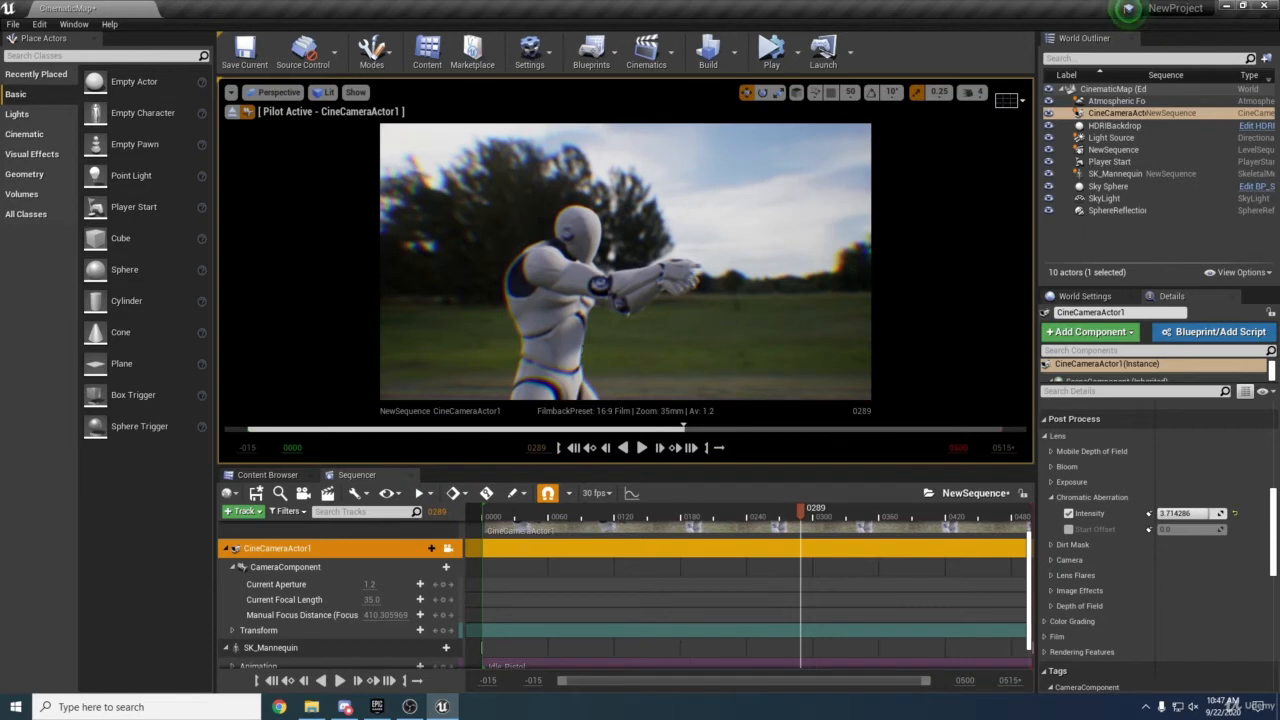
key("a")
key("d")
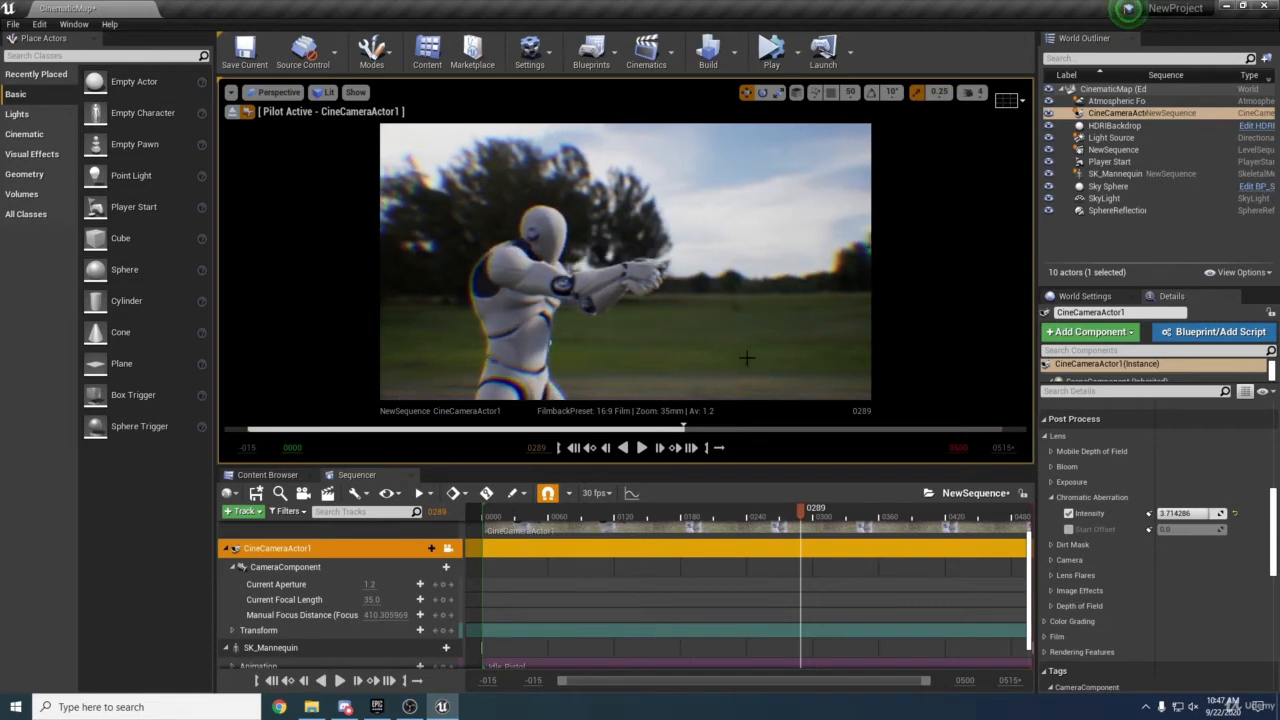
key("a")
mouse_move(549, 313)
right_mouse_down()
mouse_move(565, 316)
mouse_move(541, 318)
right_mouse_up()
key("d")
key("a")
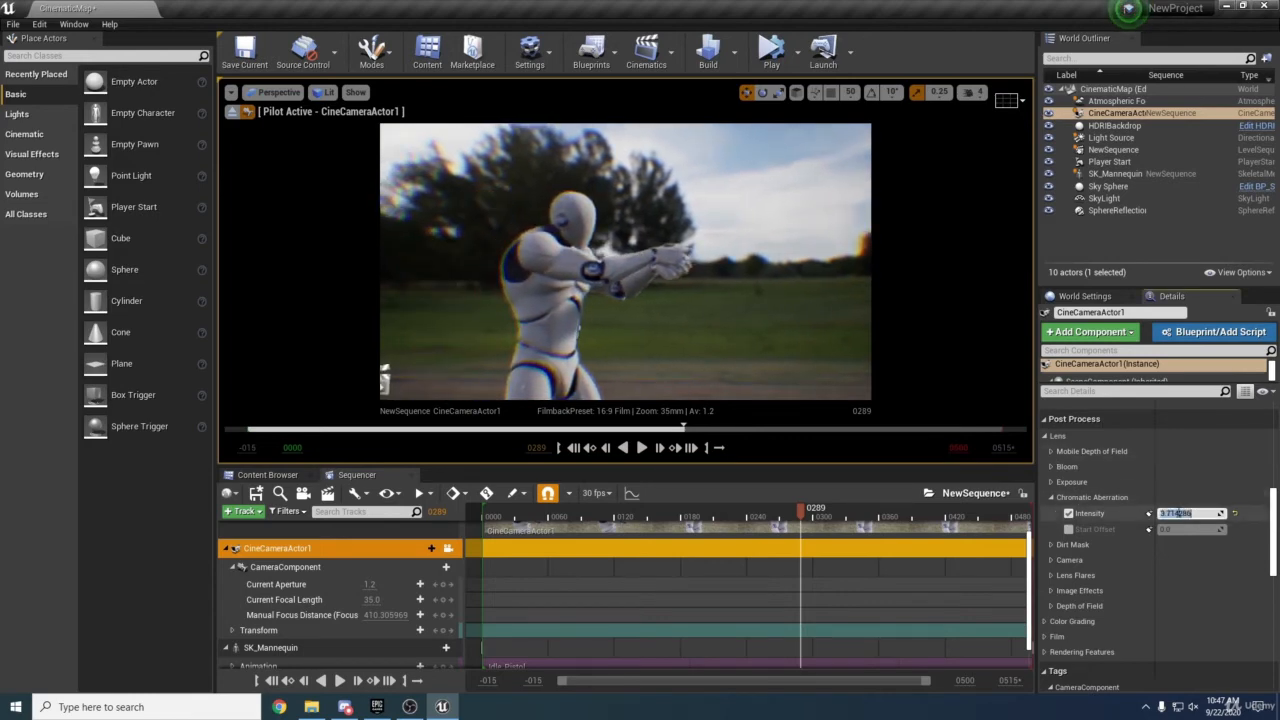
Lower the Chromatic Aberration intensity to 2.0, reduce it further to 1.0, and collapse its category.
key("Return")
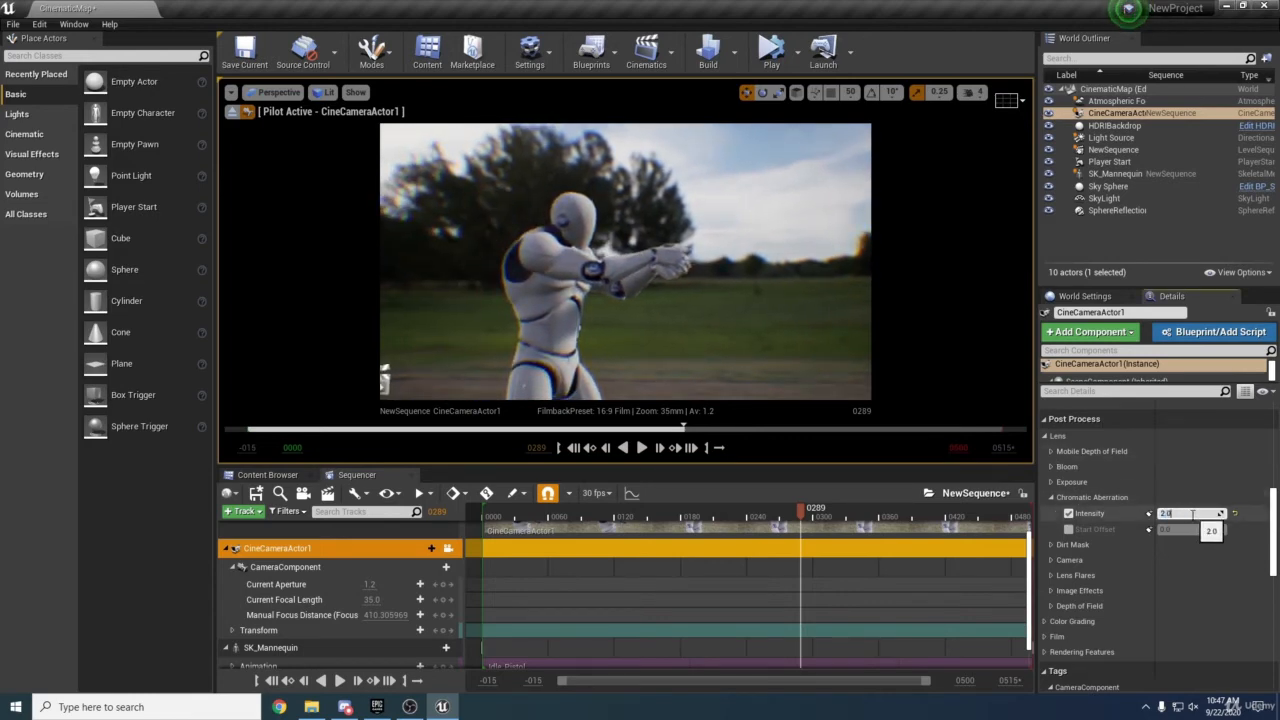
left_click_drag(1192, 513, 1146, 508)
type("1")
key("Return")
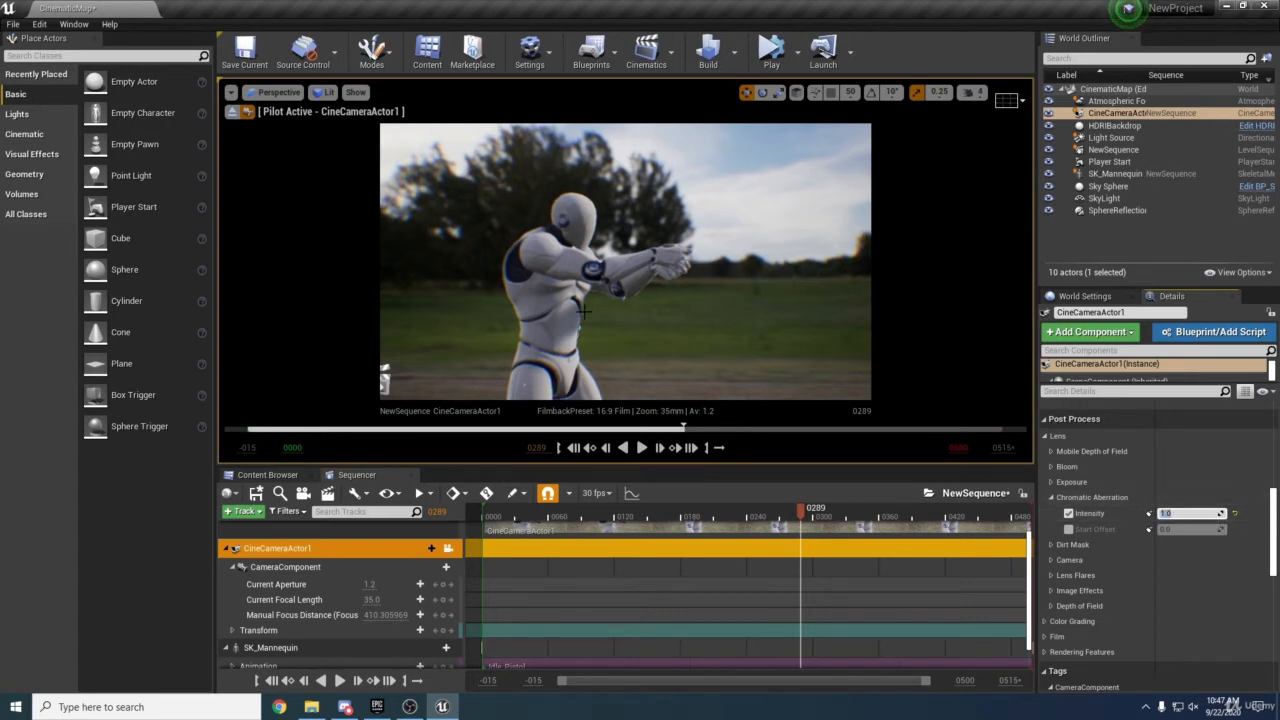
left_click(1051, 498)
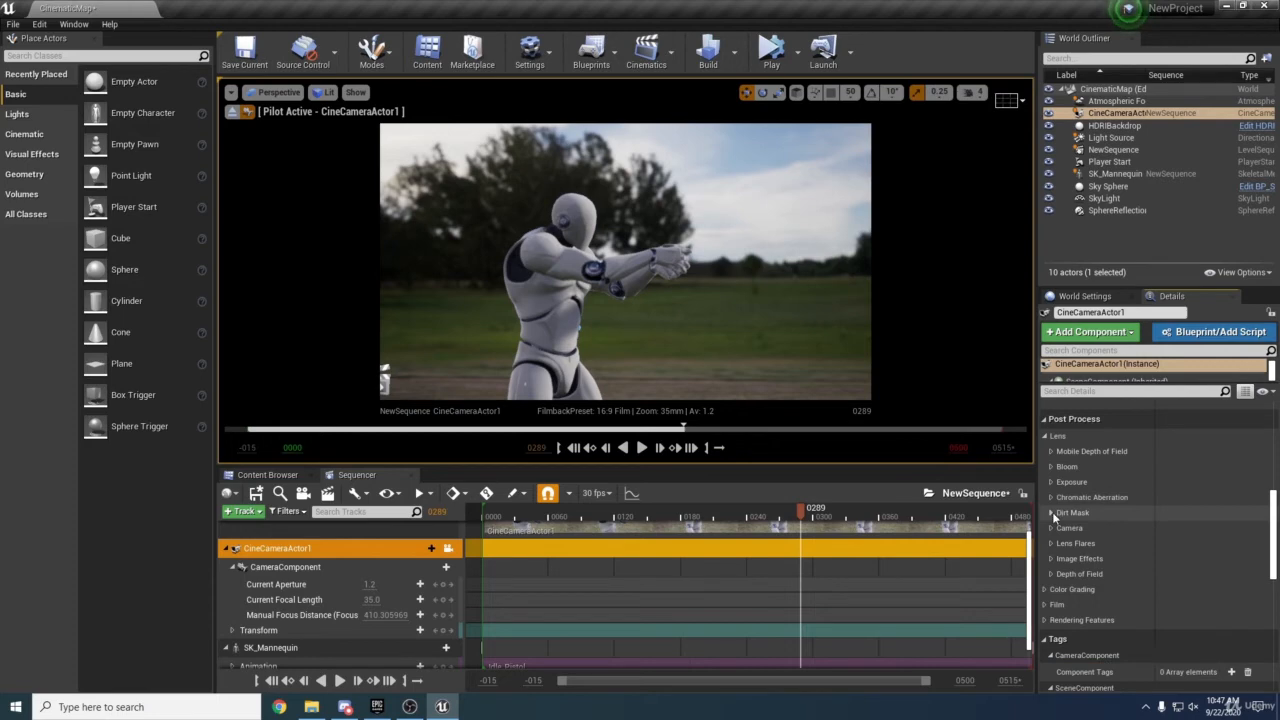
Enable the Lens Flares intensity at 4.0, and point the camera at the bright sky to view the flares.
left_click(1051, 543)
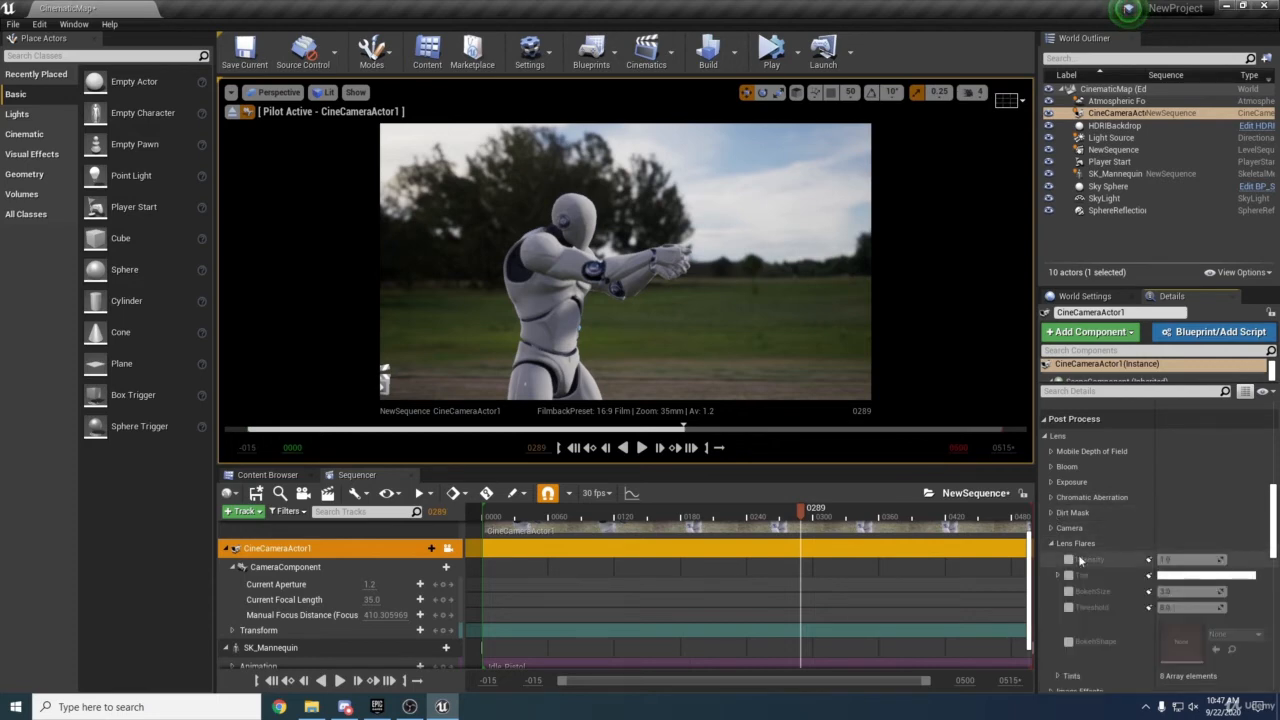
left_click(1068, 559)
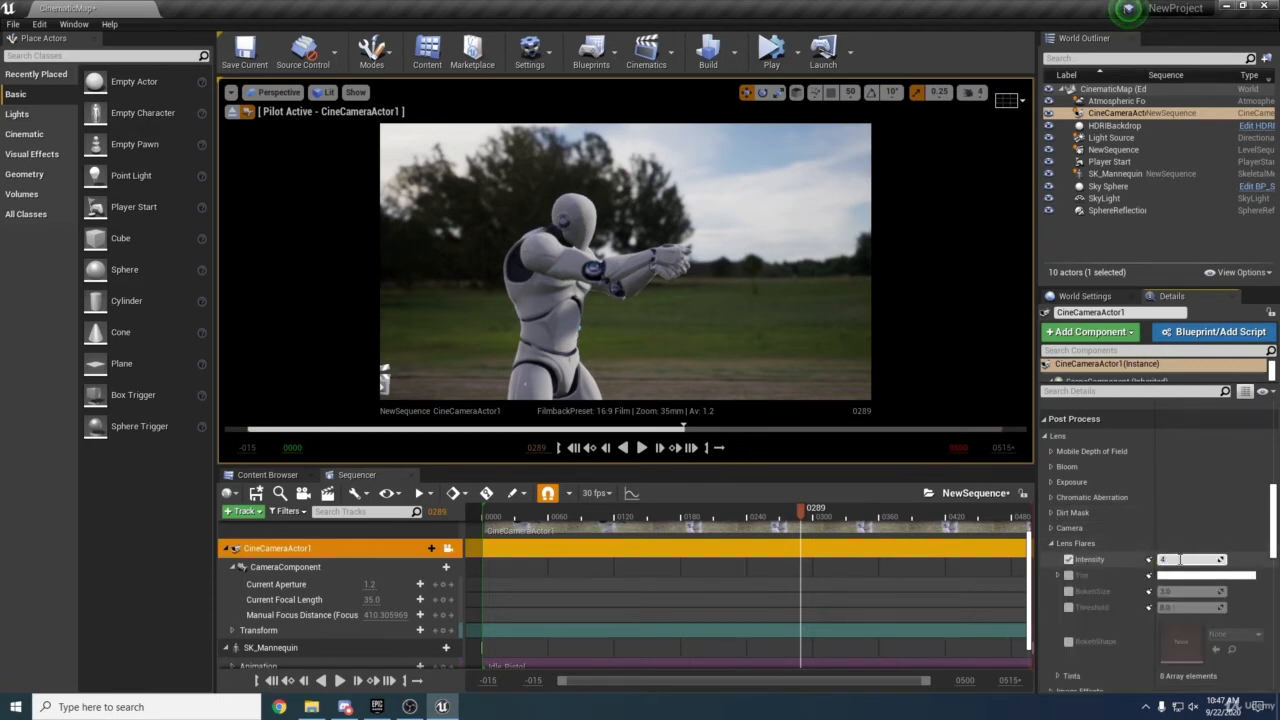
key("Return")
mouse_move(659, 256)
right_mouse_down()
mouse_move(600, 232)
mouse_move(572, 150)
mouse_move(650, 235)
mouse_move(735, 203)
mouse_move(703, 194)
mouse_move(663, 260)
mouse_move(562, 292)
mouse_move(712, 256)
mouse_move(650, 250)
right_mouse_up()
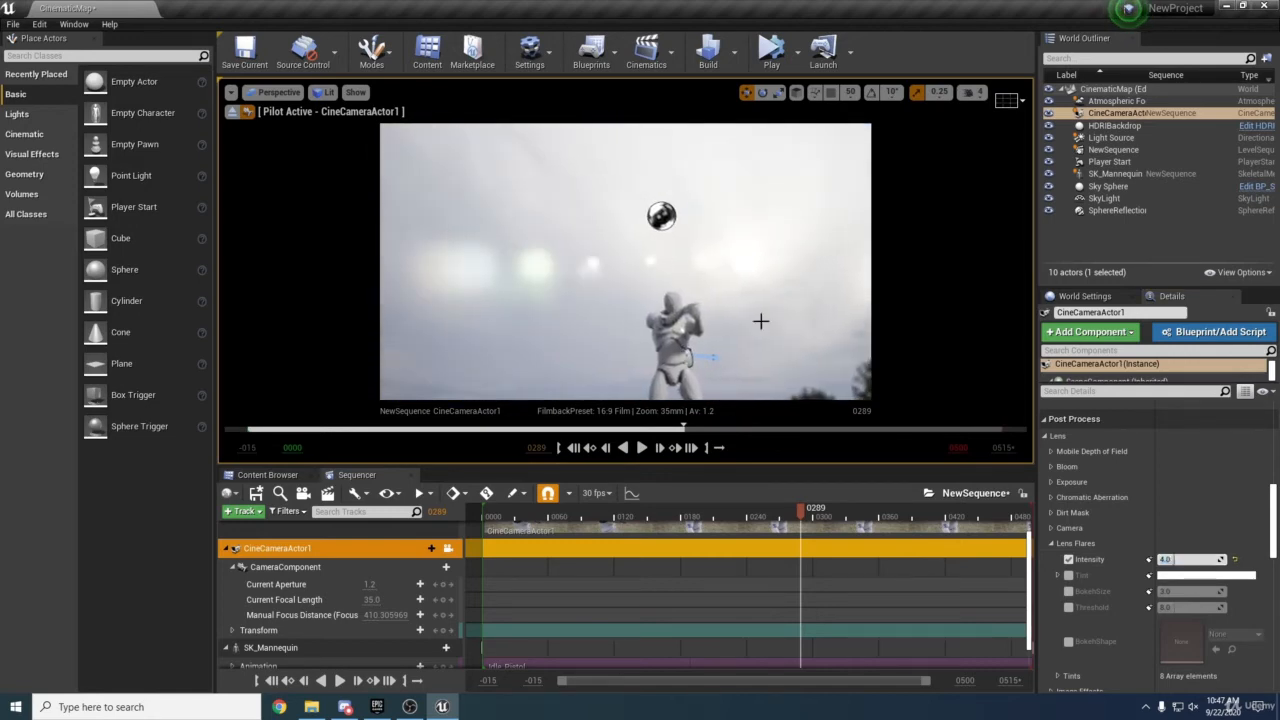
Compare lens flare intensities against the sky, including 0, and settle on 1.0.
left_click(1178, 560)
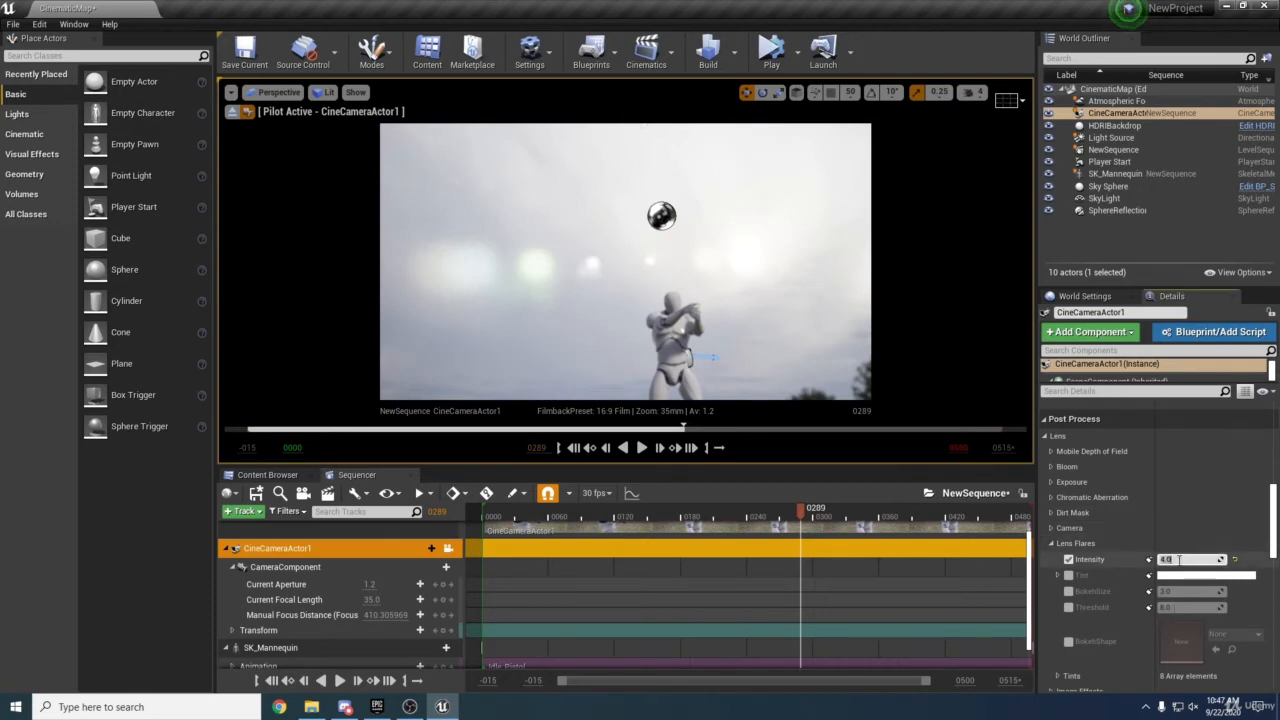
type("0")
key("Return")
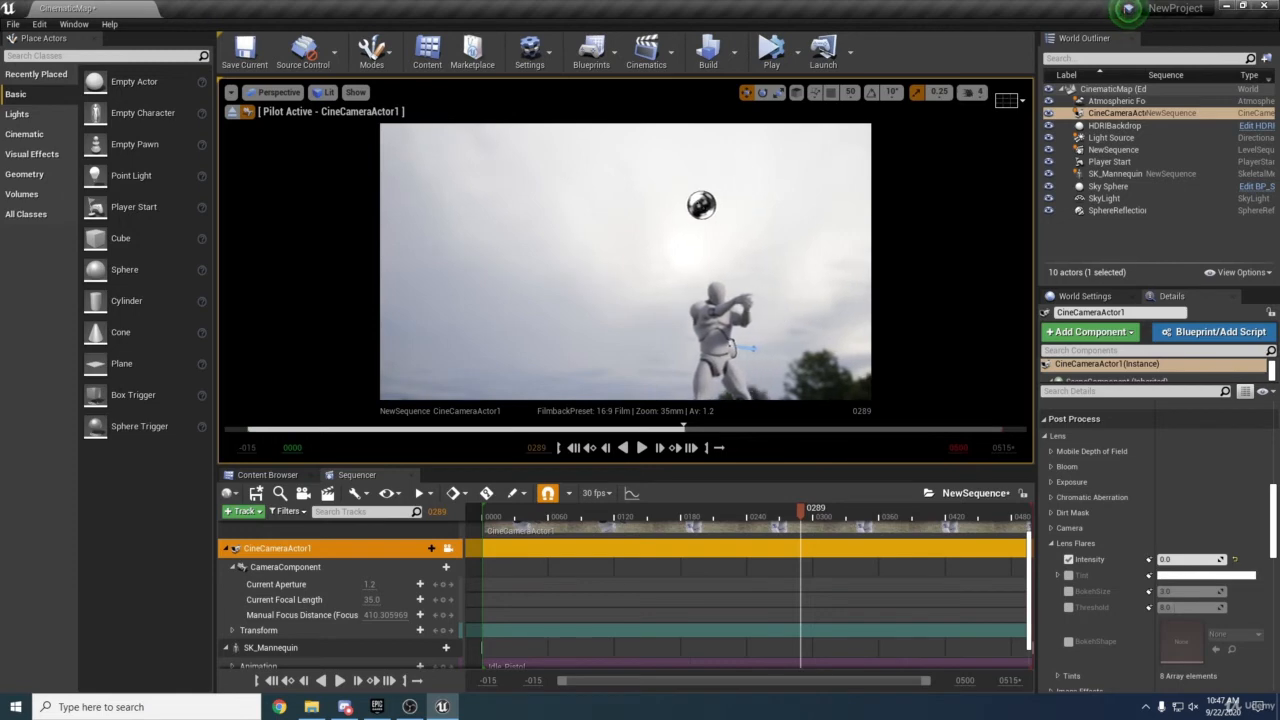
key("Return")
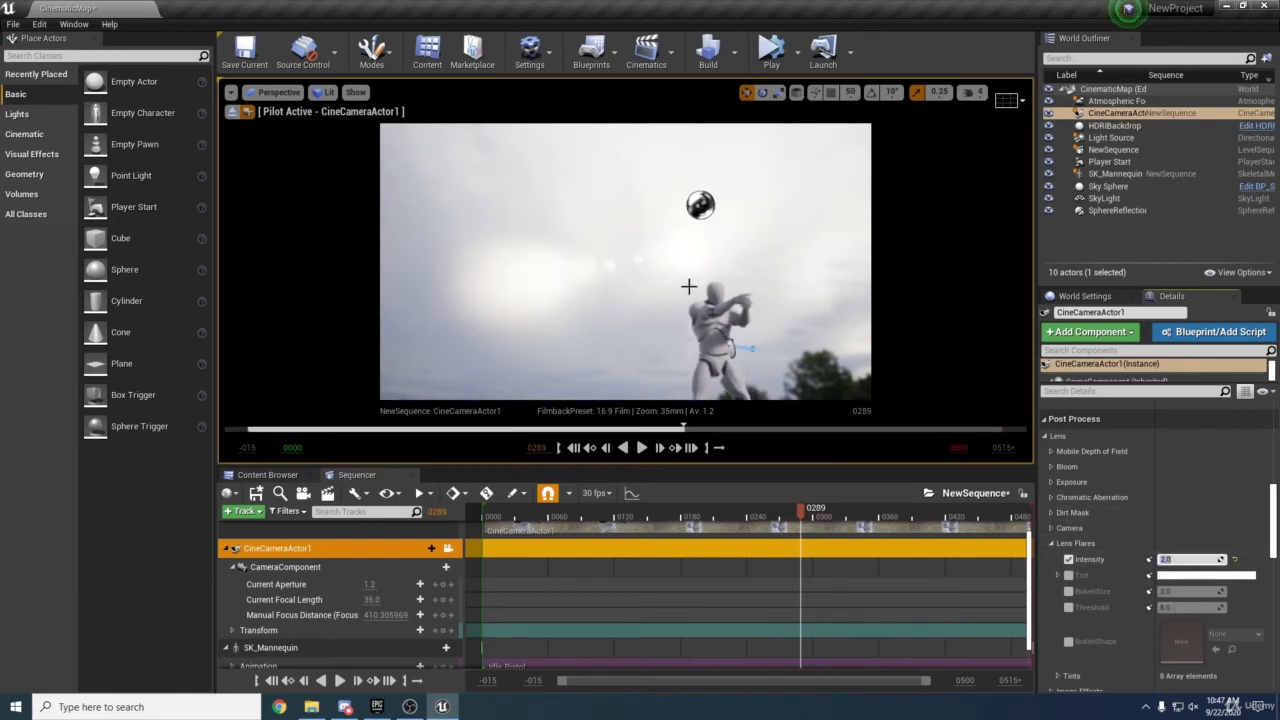
mouse_move(686, 286)
right_mouse_down()
mouse_move(826, 284)
mouse_move(657, 290)
mouse_move(705, 290)
mouse_move(709, 338)
mouse_move(738, 337)
mouse_move(702, 335)
mouse_move(704, 290)
right_mouse_up()
key("Return")
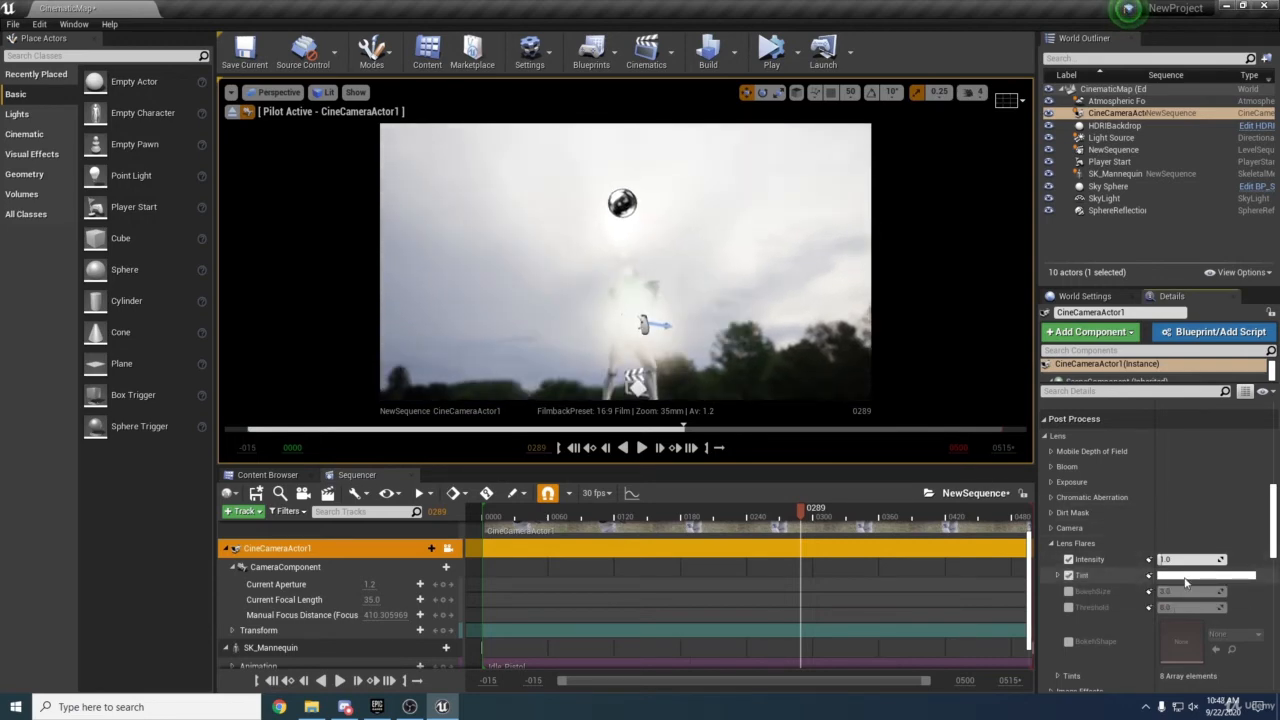
Set the lens flare Tint to a very pale blue, with hex sRGB E4EEFFFF.
left_click(1186, 576)
mouse_move(978, 441)
left_mouse_down()
mouse_move(1015, 425)
mouse_move(1014, 447)
mouse_move(950, 445)
mouse_move(973, 408)
mouse_move(966, 437)
left_mouse_up()
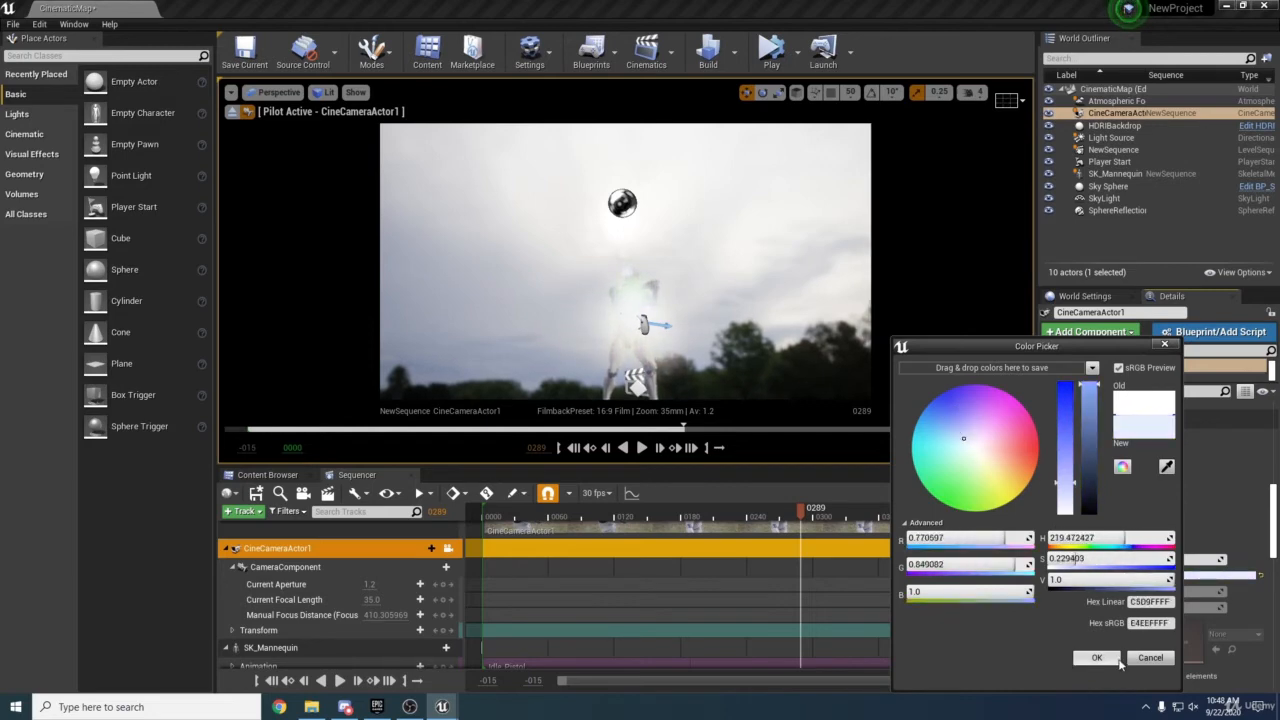
left_click(1097, 658)
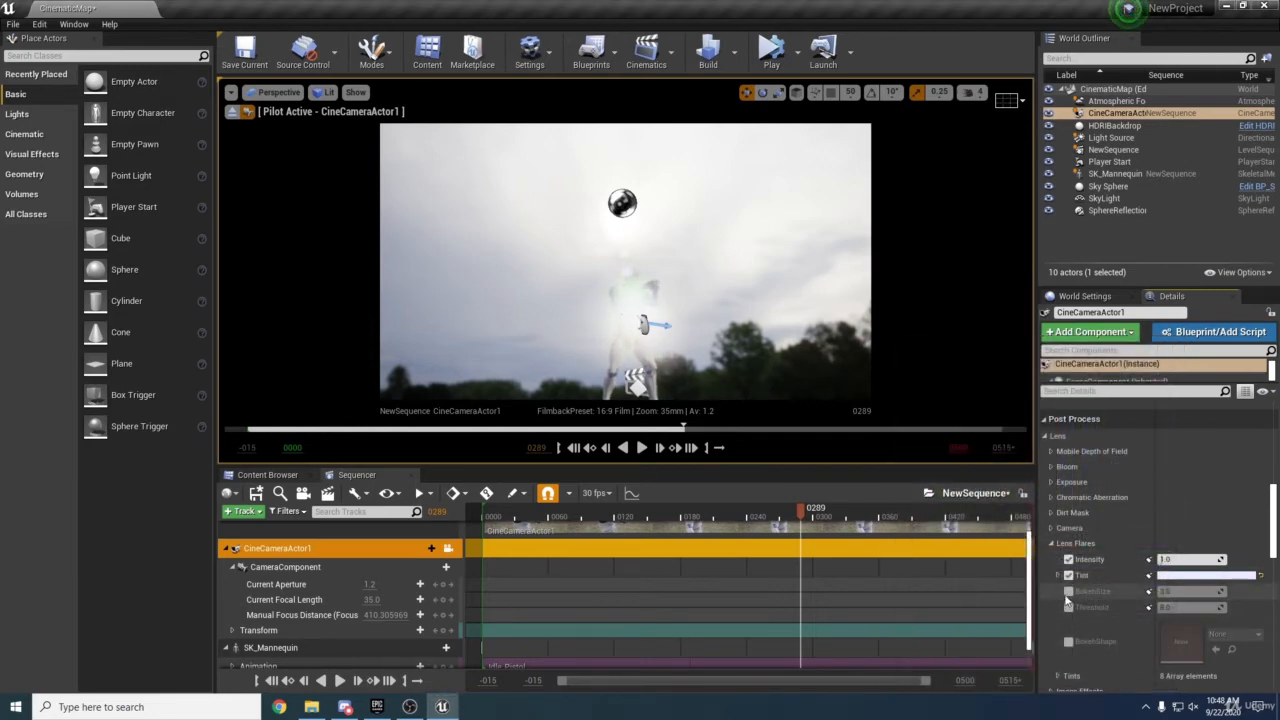
Review the tinted lens flares and their remaining options, collapse Lens Flares, and expand the Image Effects category.
scroll(1070, 605, "down", 2)
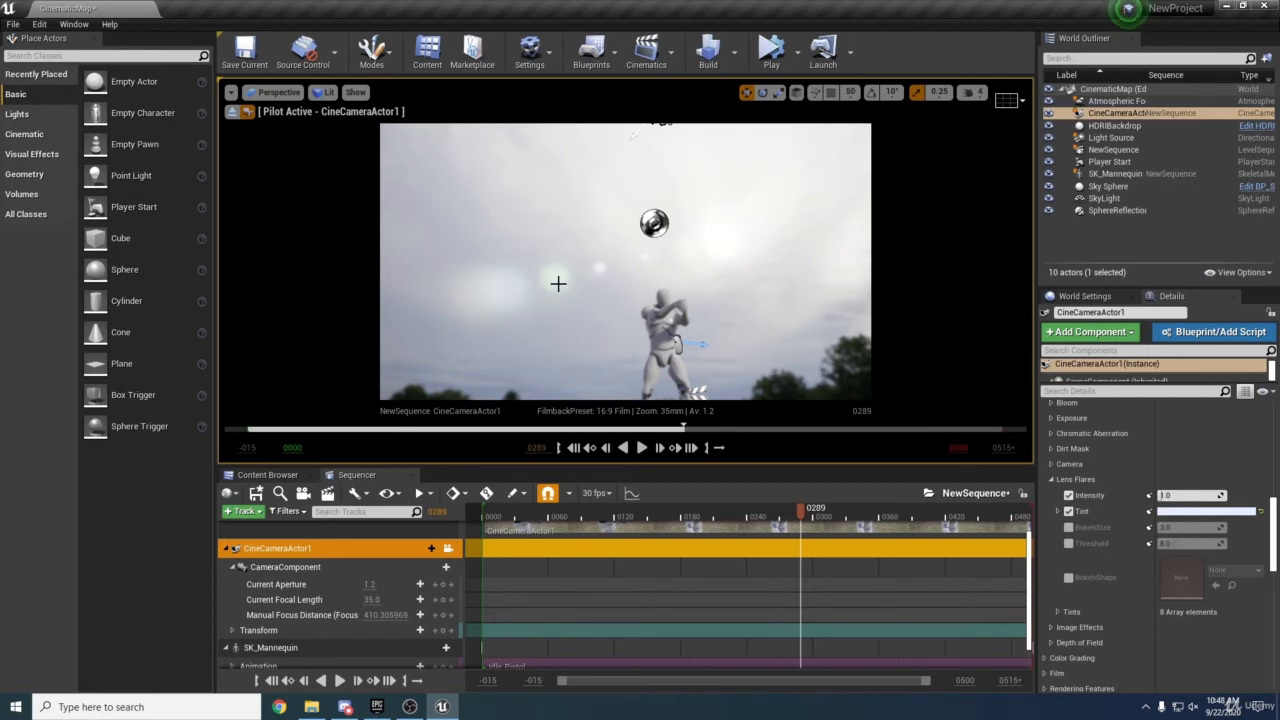
left_click(1051, 480)
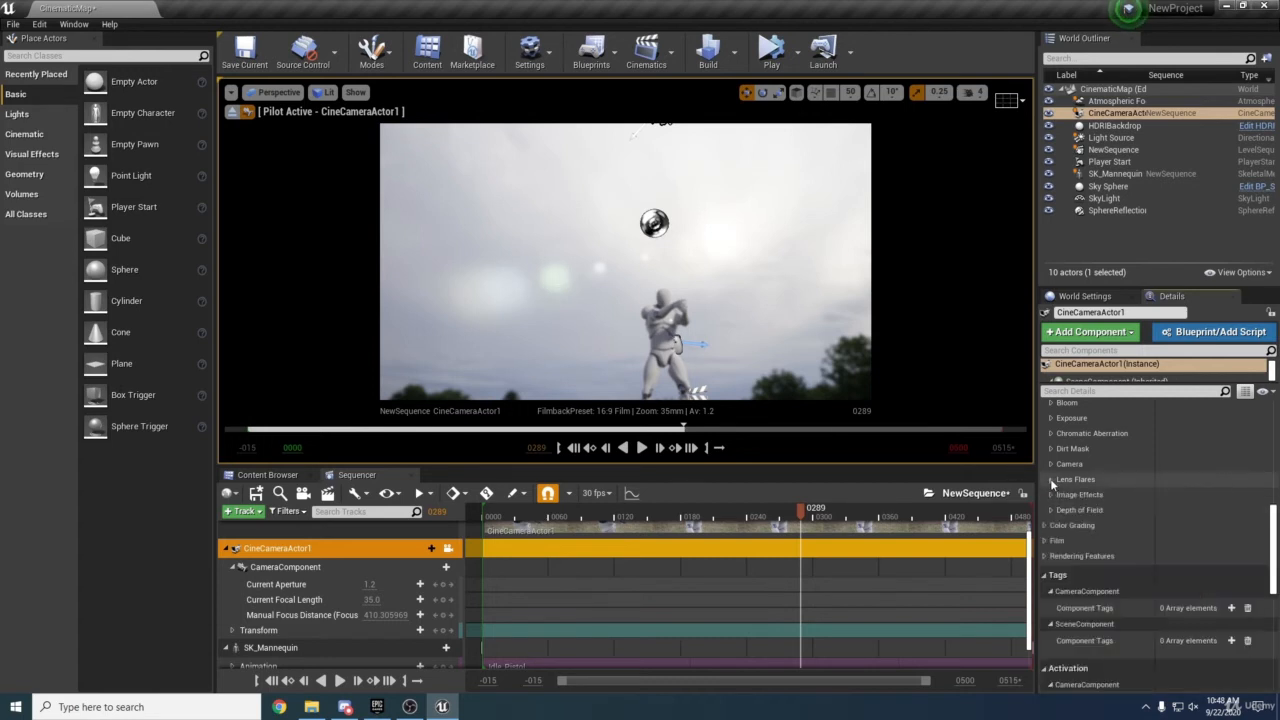
left_click(1052, 496)
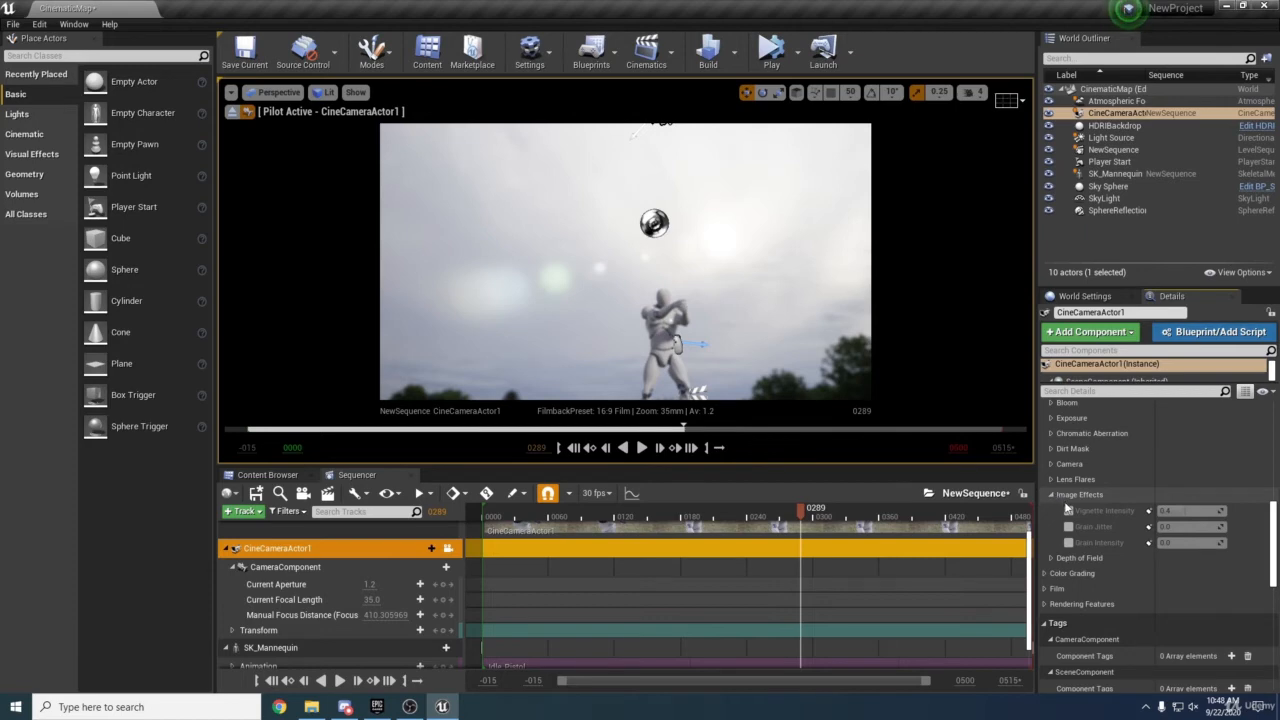
Try the Vignette Intensity, Grain Jitter and Grain Intensity overrides on the mannequin, including a vignette of 0.4 and a grain jitter of 0.2.
left_click(1068, 511)
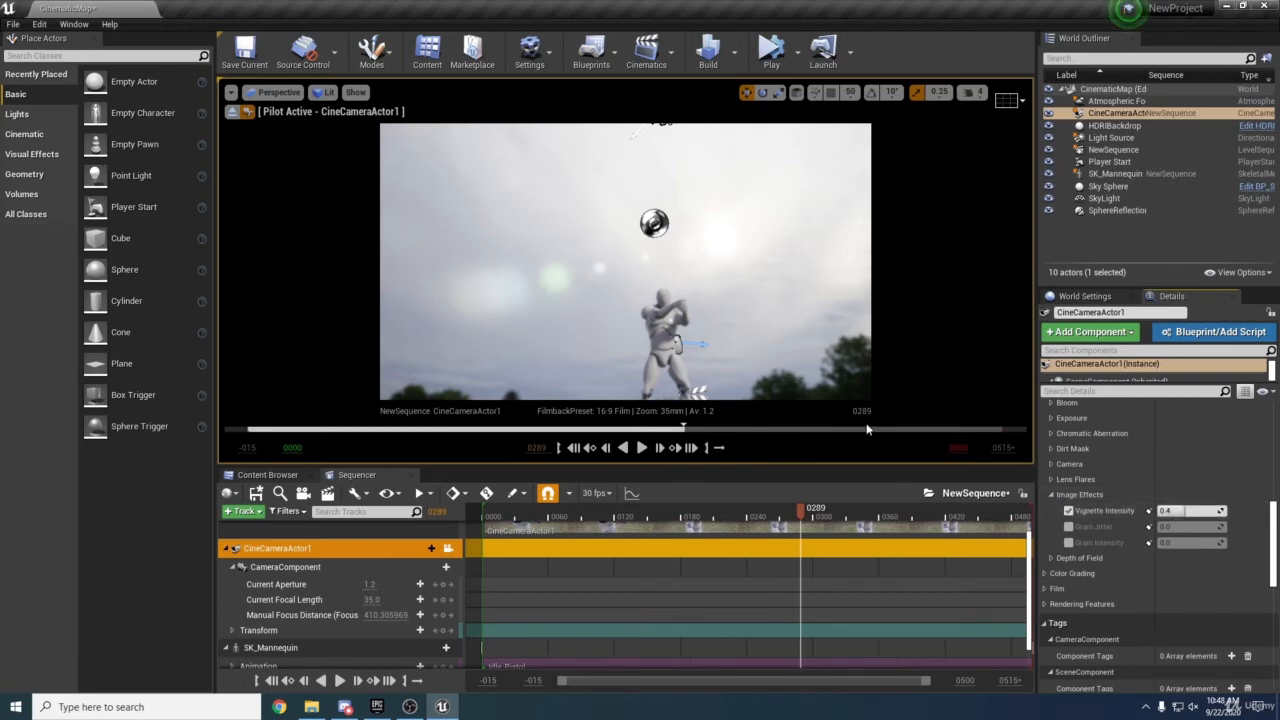
right_click_drag(723, 312, 738, 358)
mouse_move(1183, 511)
left_mouse_down()
mouse_move(1212, 511)
mouse_move(1170, 511)
mouse_move(1216, 511)
mouse_move(1183, 511)
left_mouse_up()
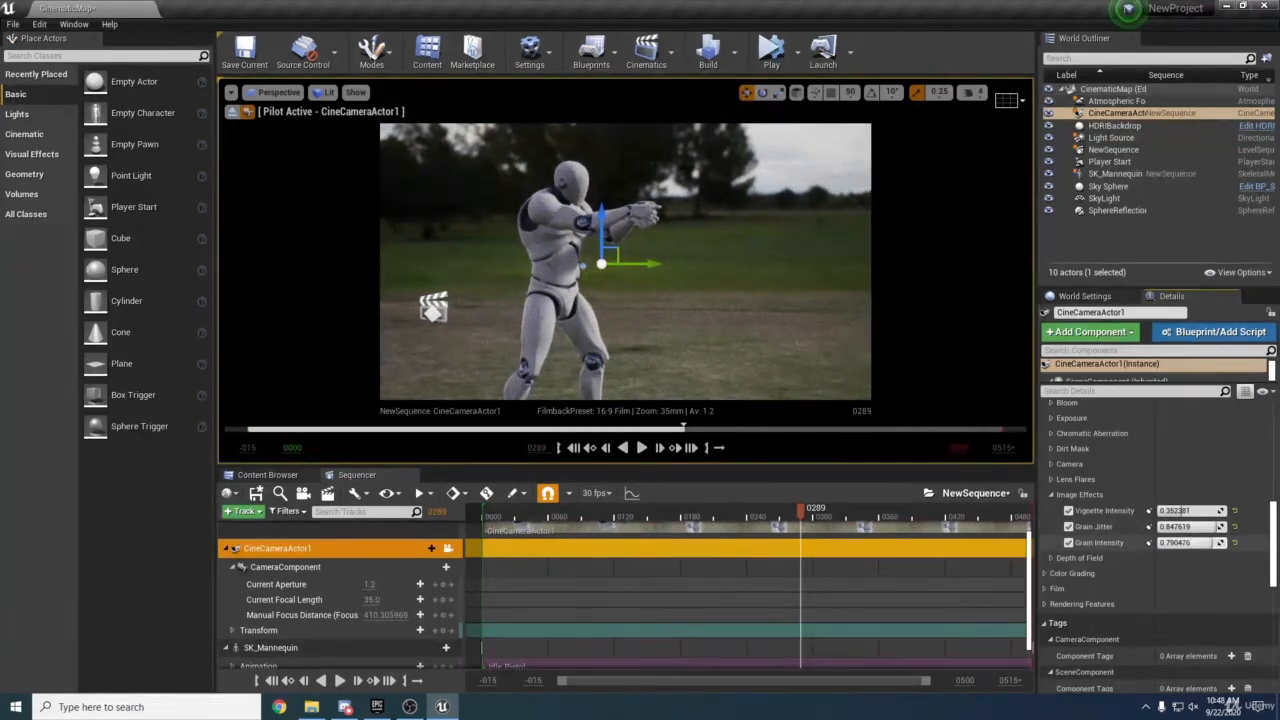
mouse_move(1185, 533)
left_mouse_down()
mouse_move(1160, 533)
mouse_move(1188, 511)
left_mouse_up()
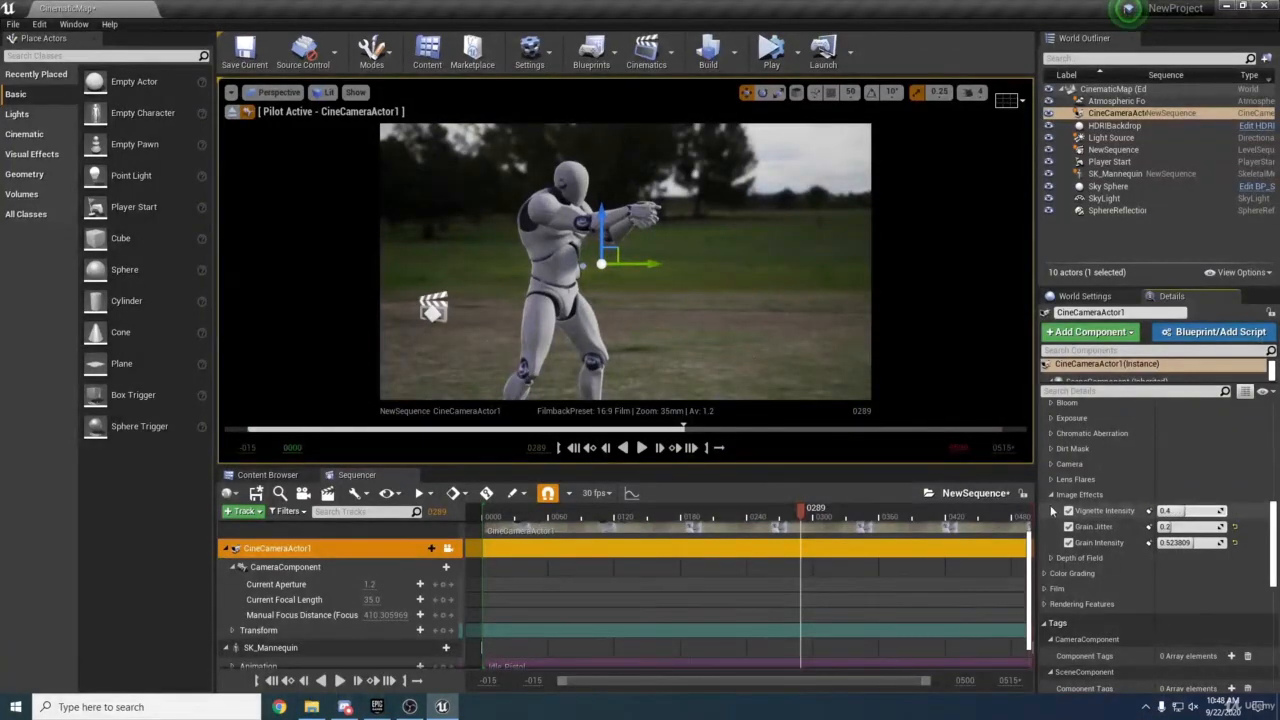
Disable the vignette and both grain overrides, test the vignette once more, and collapse the Image Effects category.
left_click(1073, 511)
left_click(1072, 527)
left_click(1071, 542)
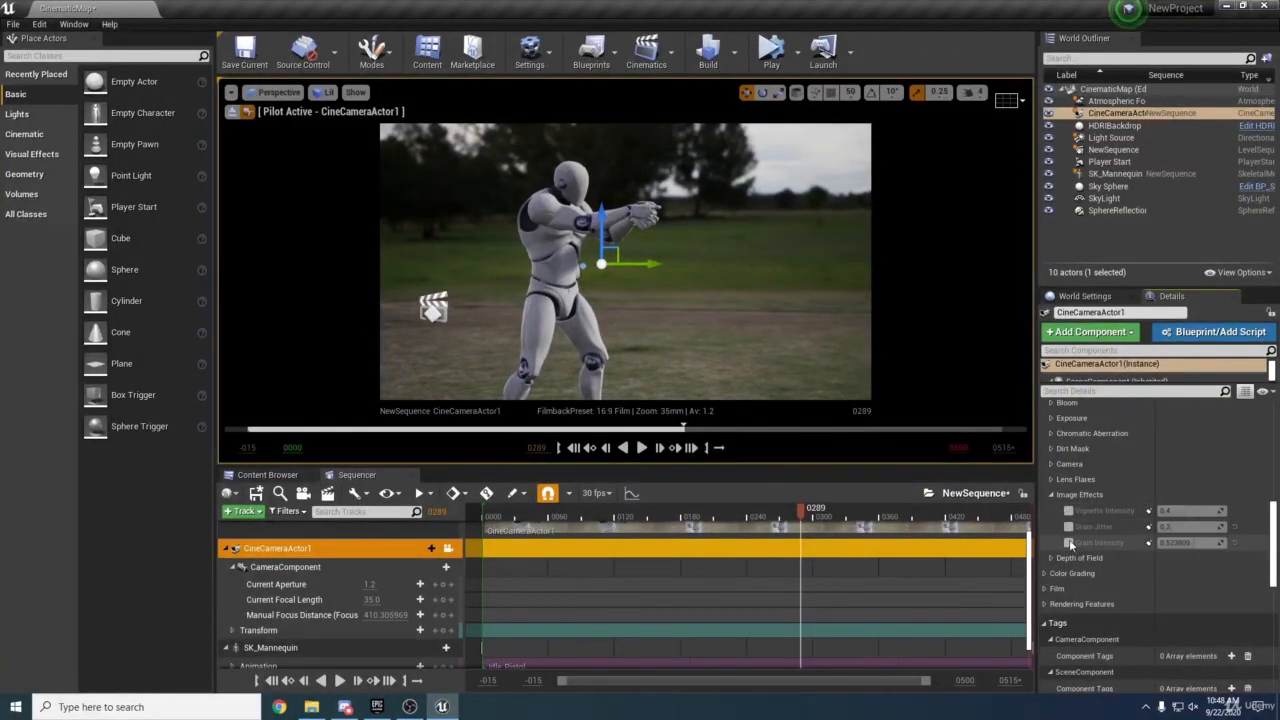
left_click(1069, 511)
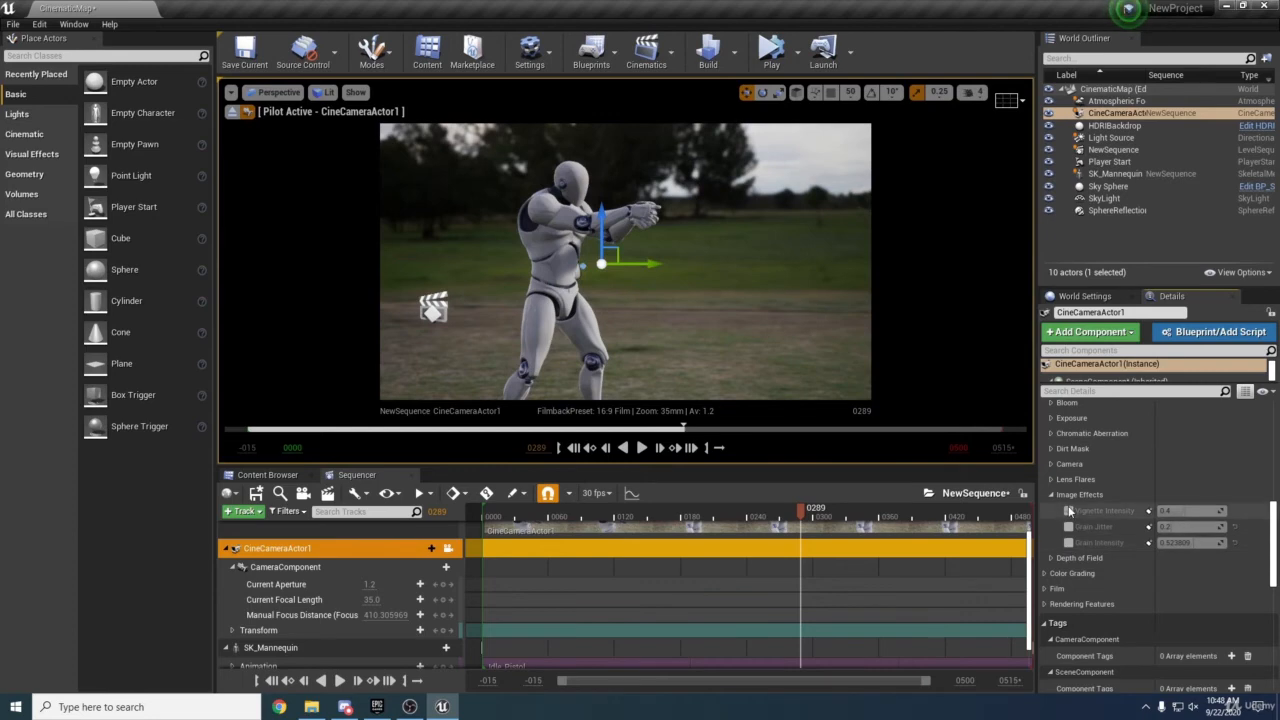
left_click(1069, 511)
left_click_drag(1185, 511, 1093, 510)
left_click(1050, 495)
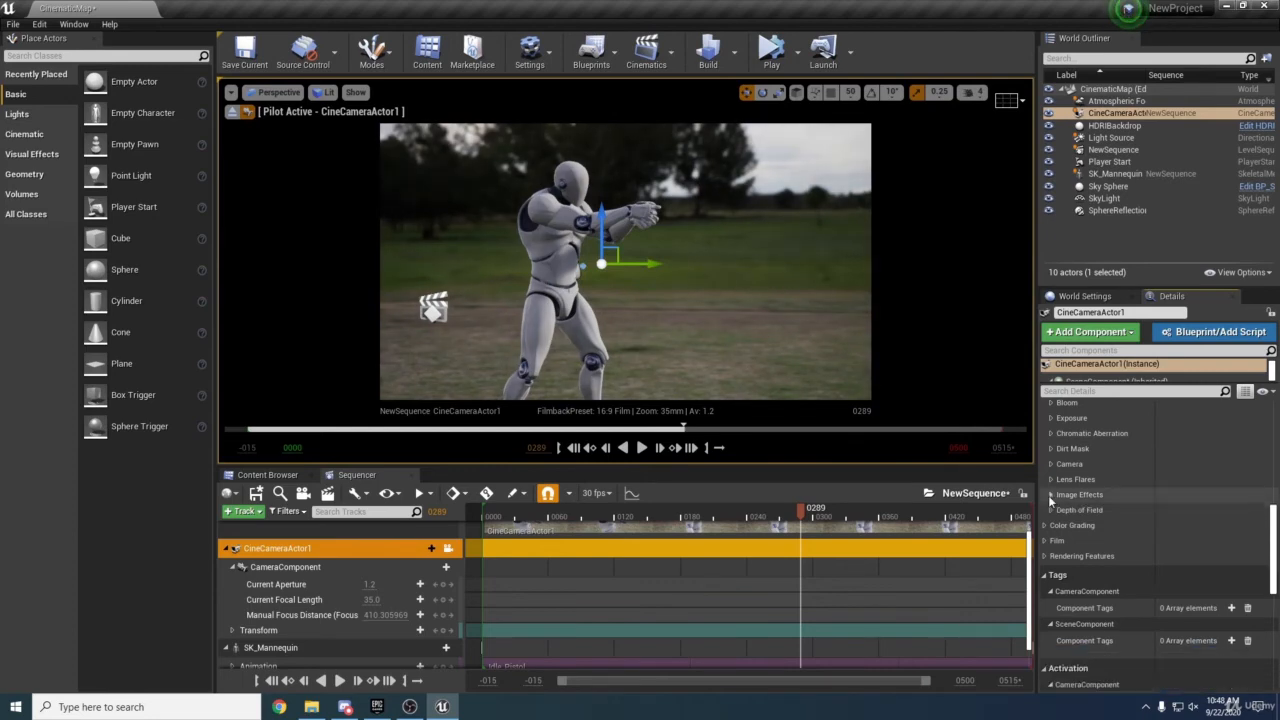
Examine the Depth of Field options in the Lens settings and collapse that category.
left_click(1051, 510)
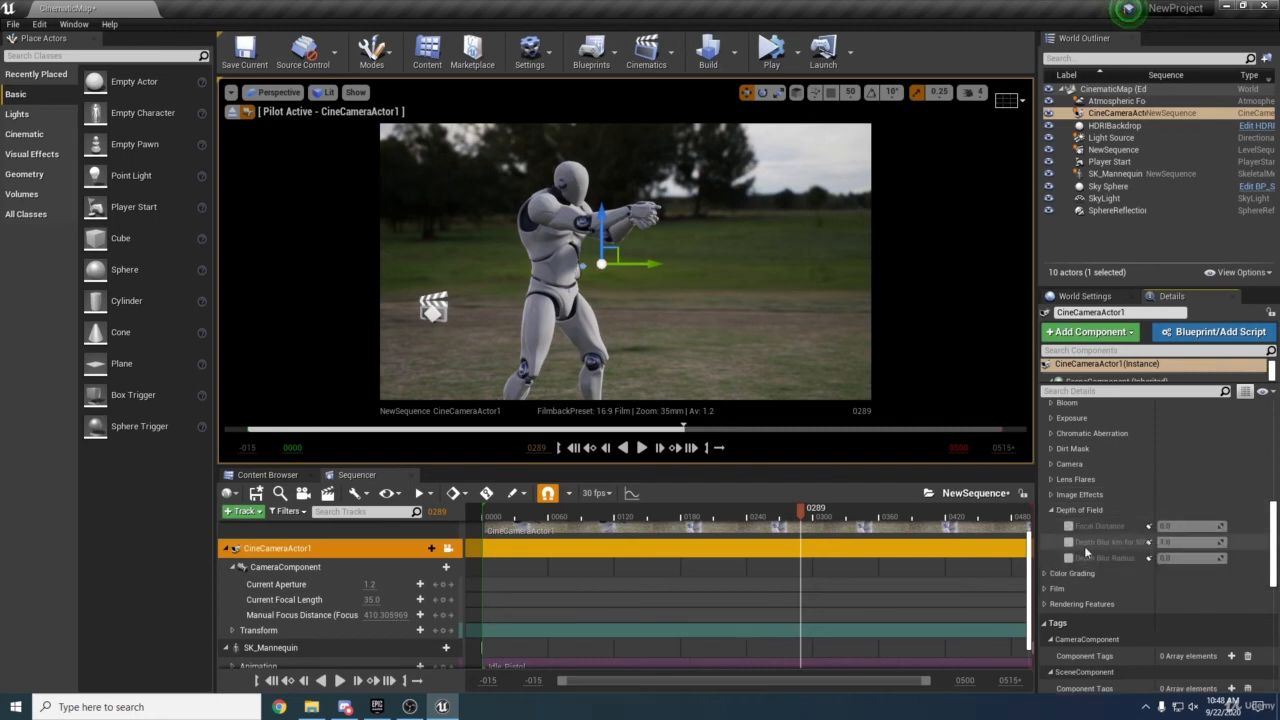
left_click(1051, 510)
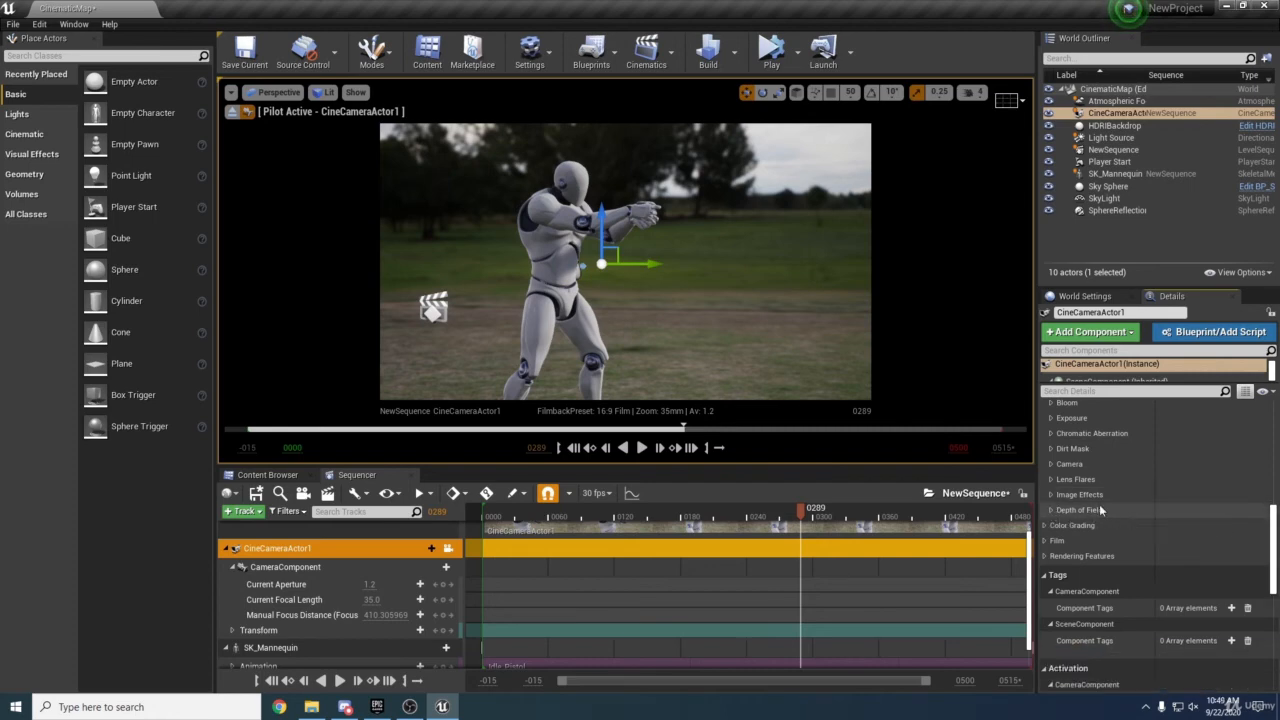
scroll(1100, 467, "down", 2)
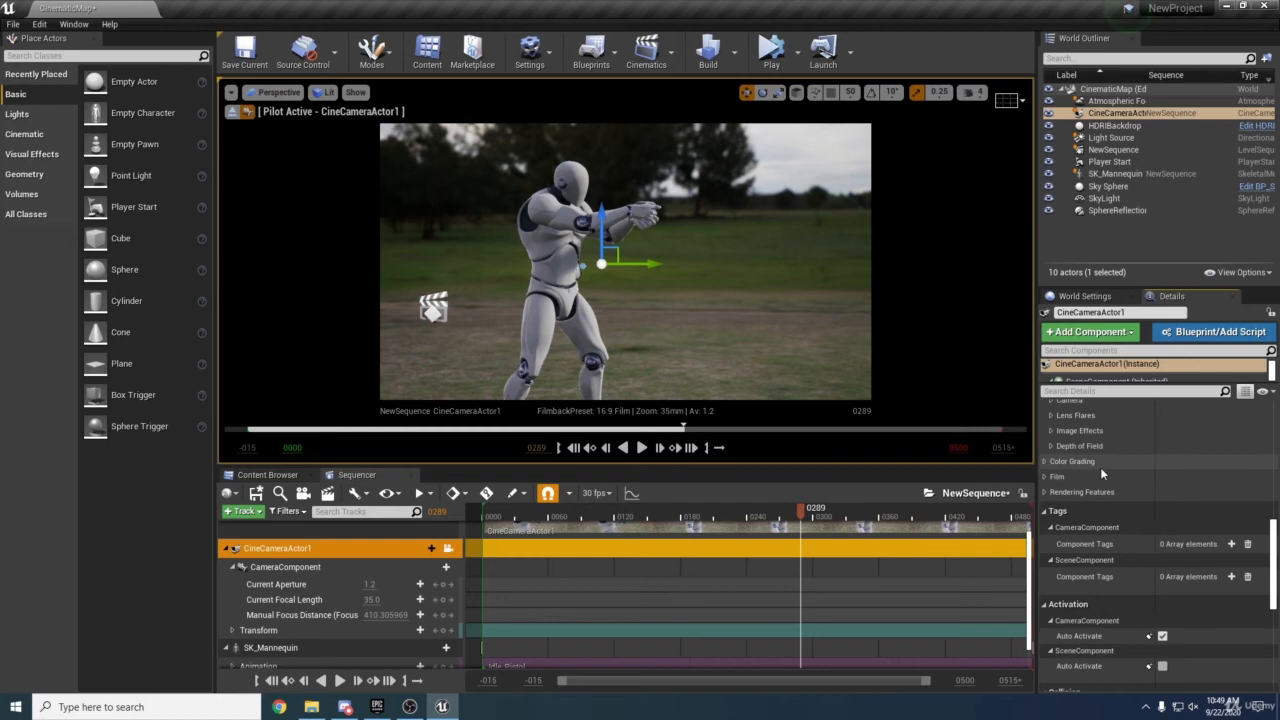
Expand the Film category and enable the Slope, Toe, Shoulder, Black clip and White clip overrides.
left_click(1044, 476)
scroll(1115, 490, "down", 1)
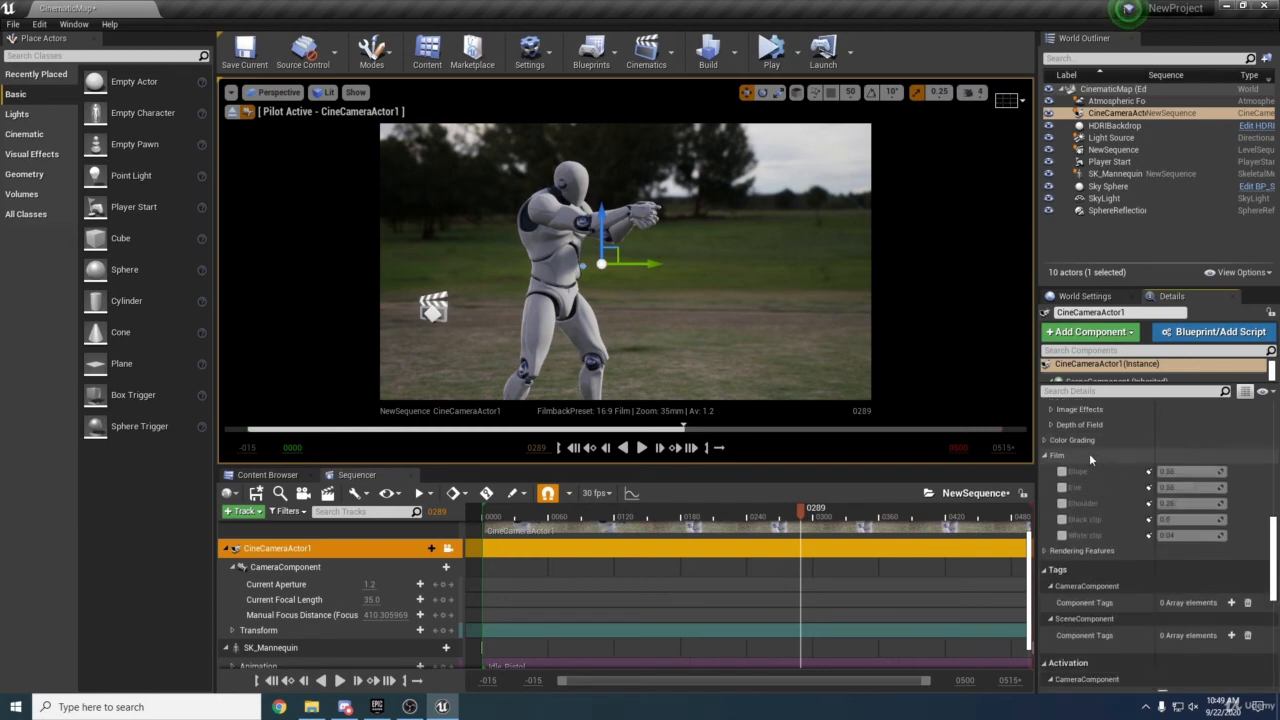
left_click(1062, 471)
left_click(1062, 487)
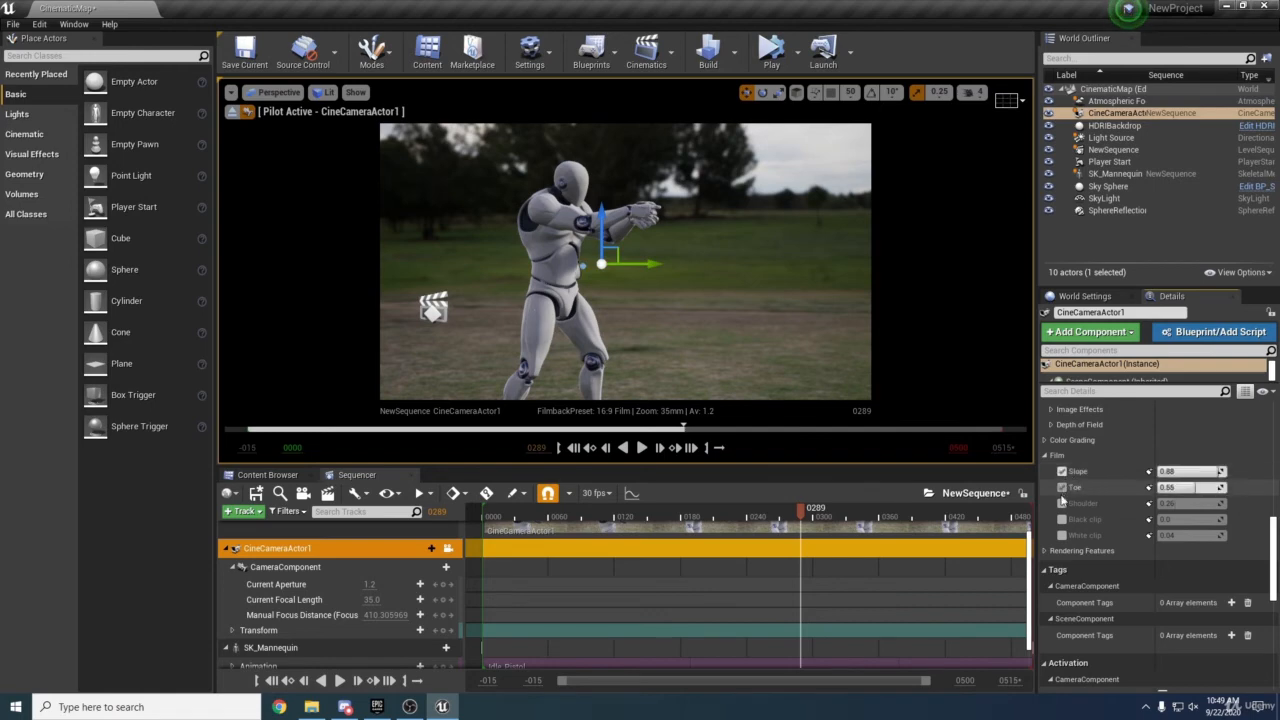
left_click(1062, 503)
left_click(1062, 519)
left_click(1062, 535)
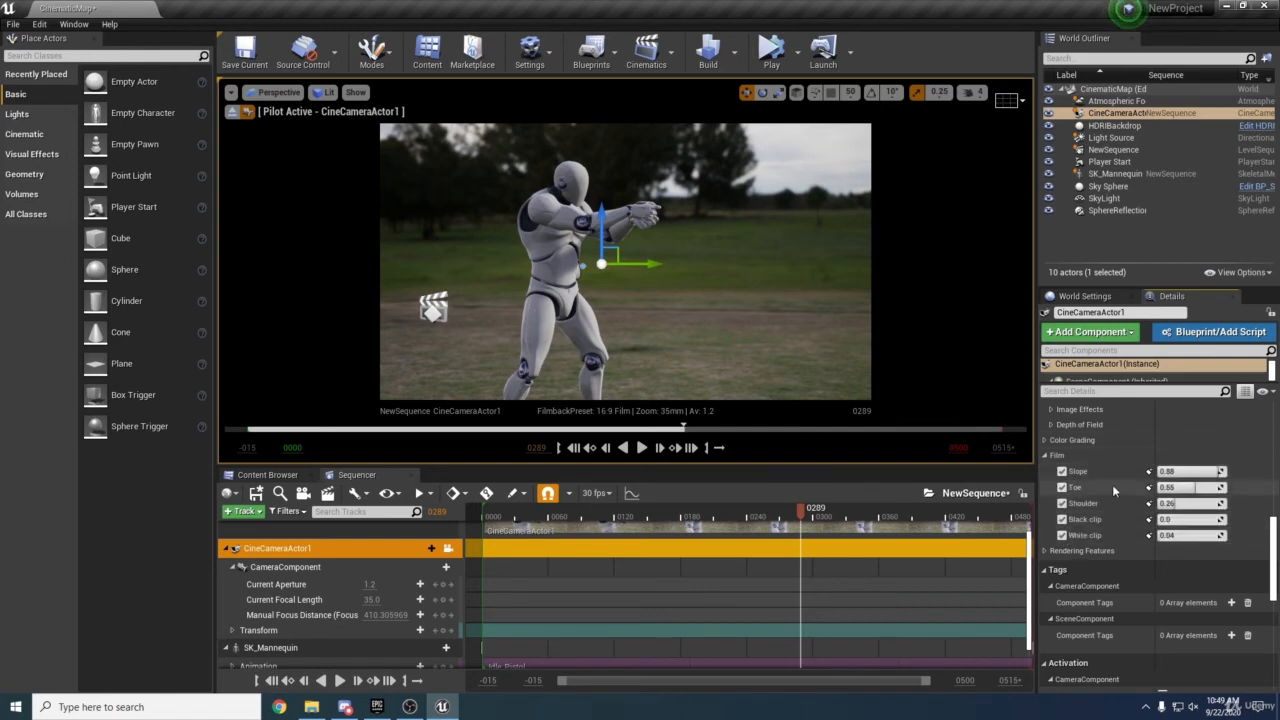
scroll(1112, 490, "down", 5)
scroll(1111, 498, "up", 5)
scroll(1115, 504, "up", 2)
scroll(1115, 504, "down", 3)
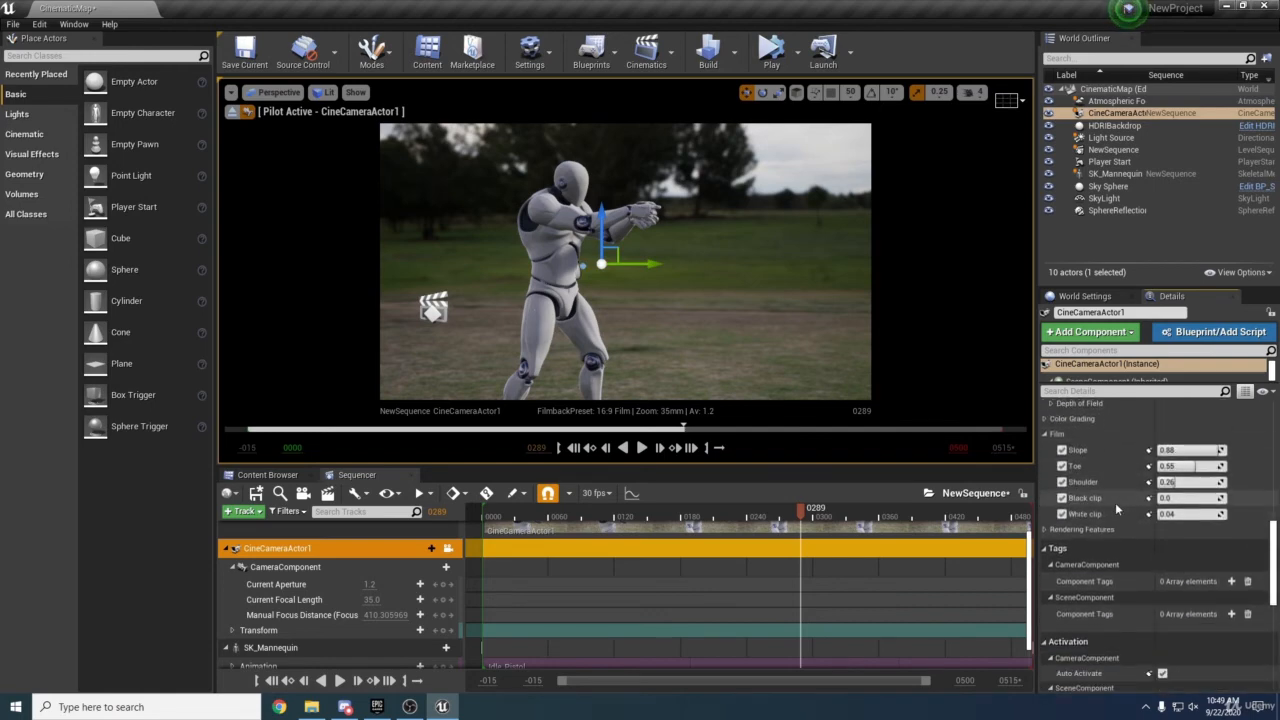
scroll(1116, 504, "up", 5)
scroll(1117, 504, "down", 5)
scroll(1118, 509, "up", 3)
scroll(1118, 509, "down", 4)
scroll(1131, 499, "up", 2)
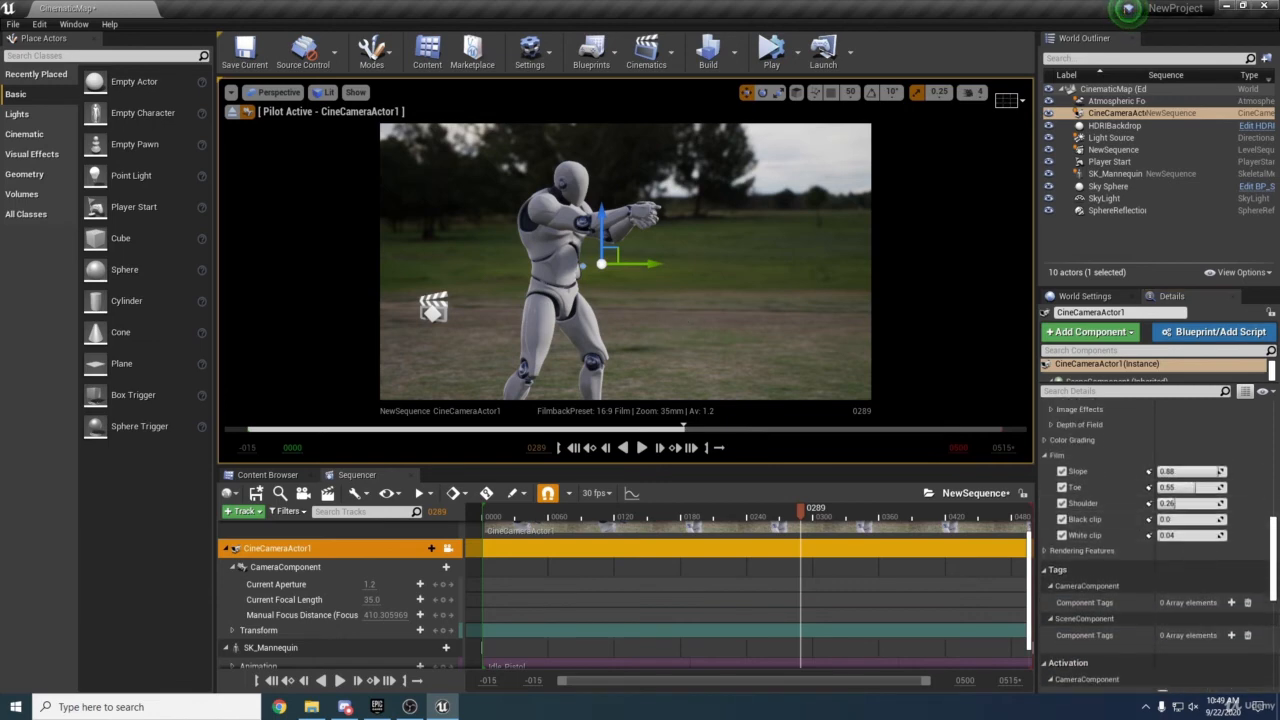
Reframe the mannequin against the trees and try Film Black clip values of 0.1 and 0.02.
mouse_move(674, 314)
right_mouse_down()
mouse_move(622, 326)
mouse_move(590, 270)
mouse_move(656, 314)
right_mouse_up()
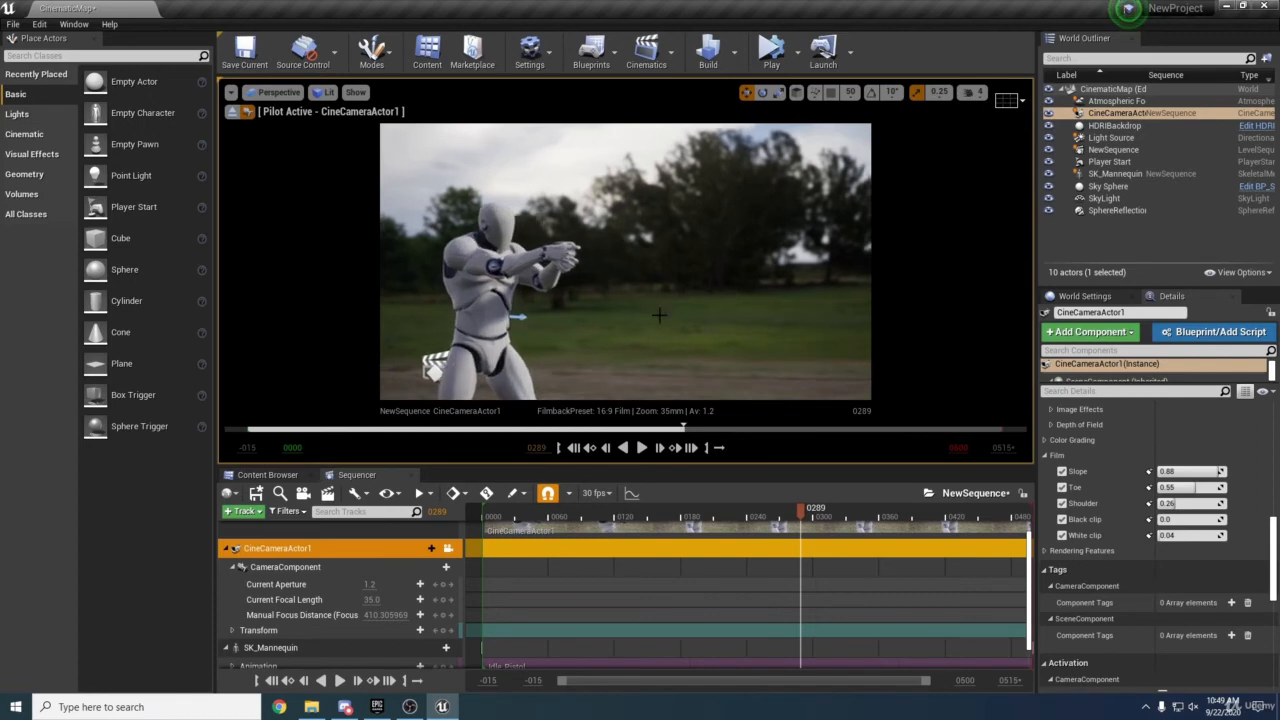
left_click(1183, 521)
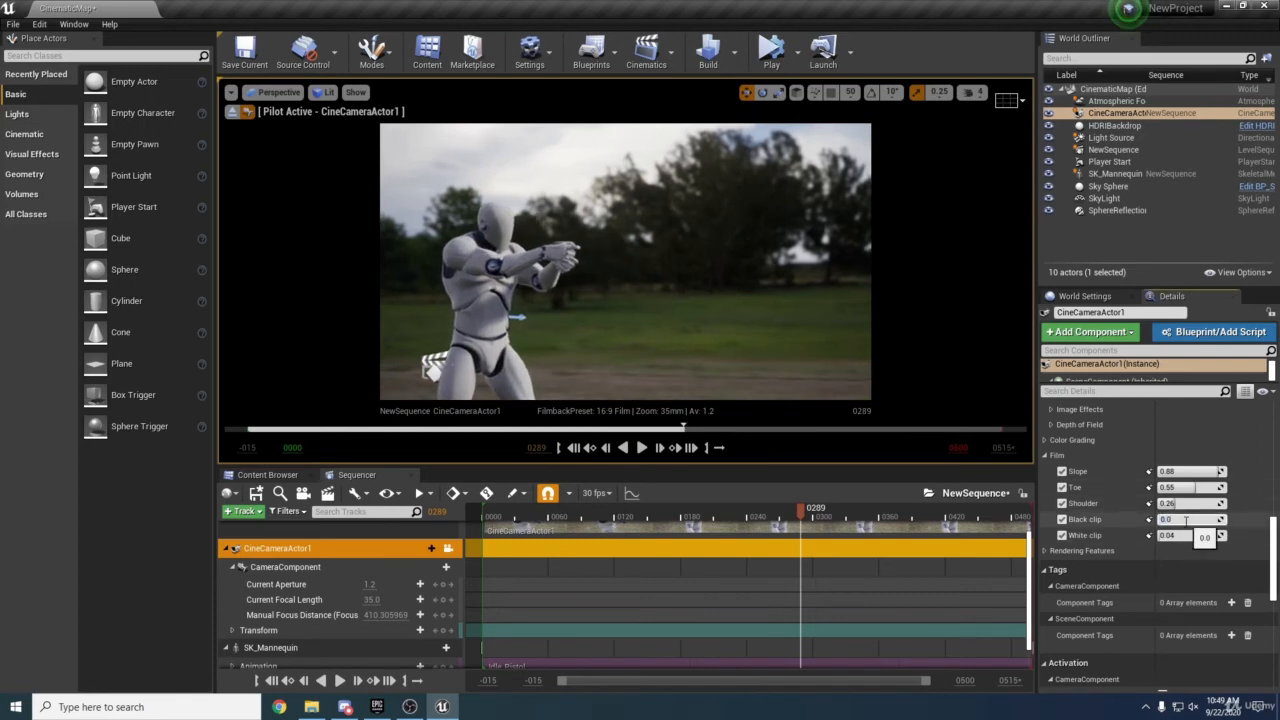
key("Return")
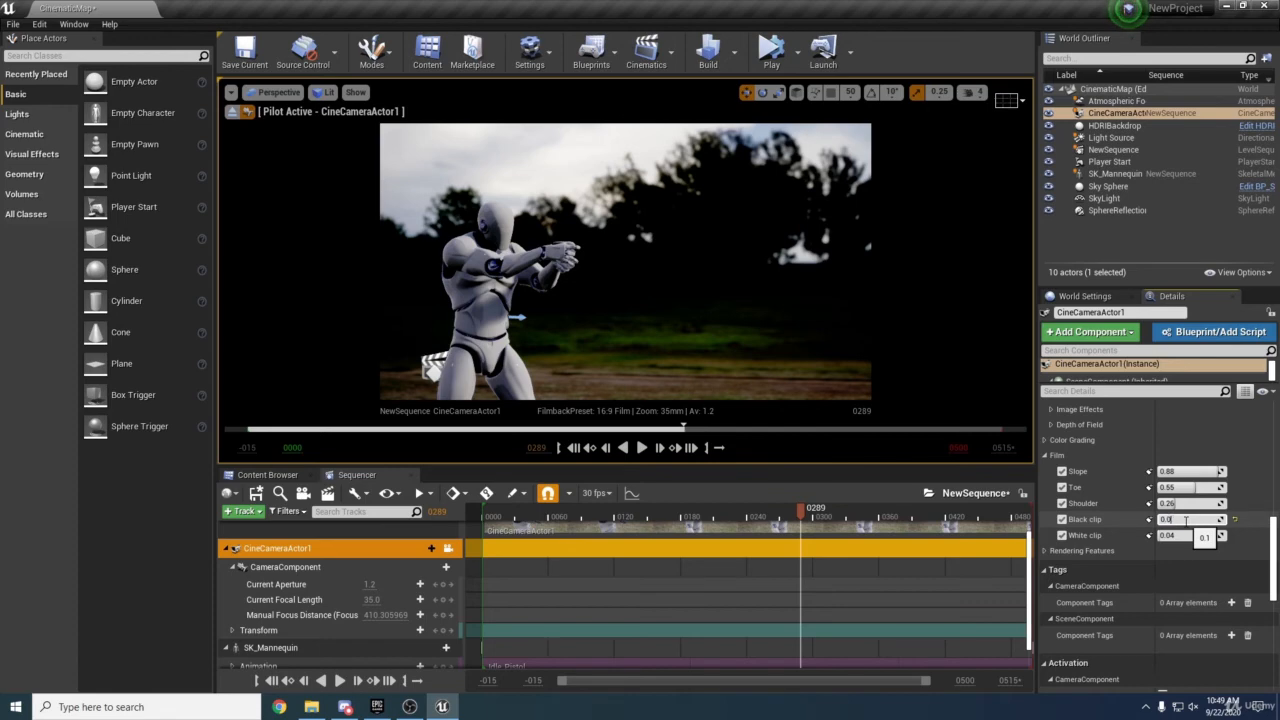
type("0.02")
key("Return")
mouse_move(640, 290)
right_mouse_down()
mouse_move(612, 286)
mouse_move(652, 290)
right_mouse_up()
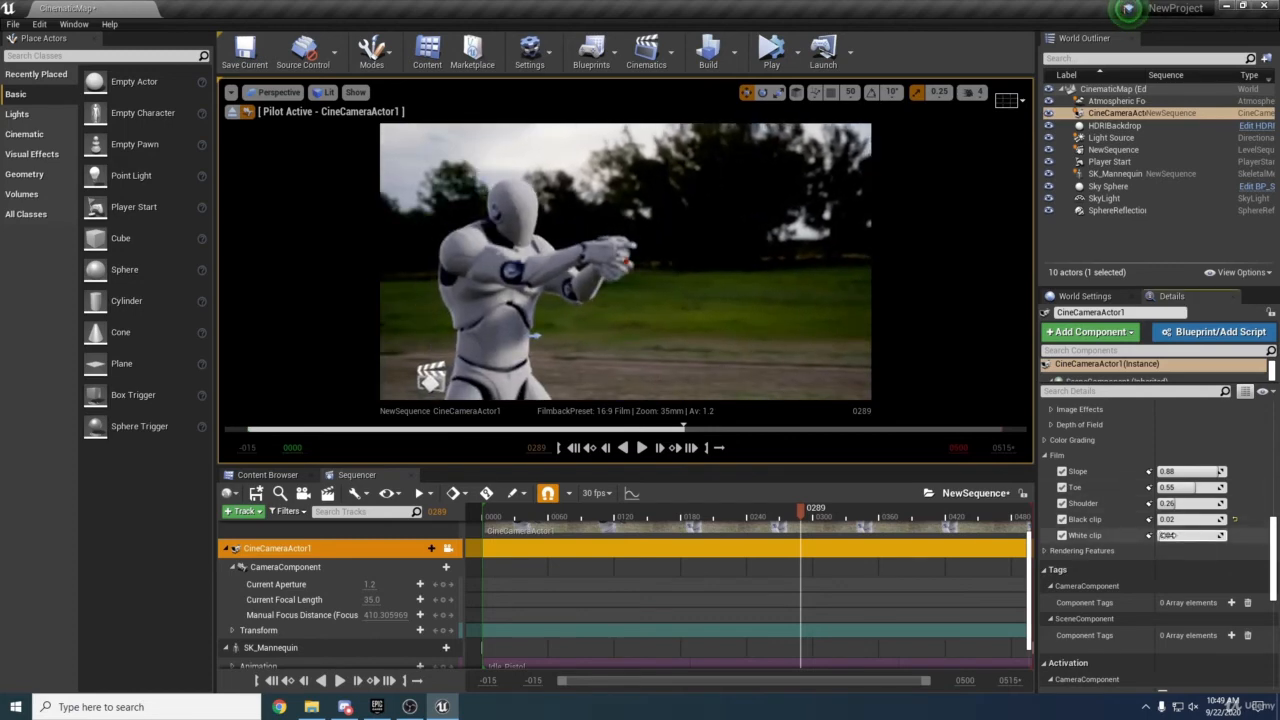
Try a Film White clip of about 0.46 and undo that edit.
left_click_drag(1176, 536, 1189, 536)
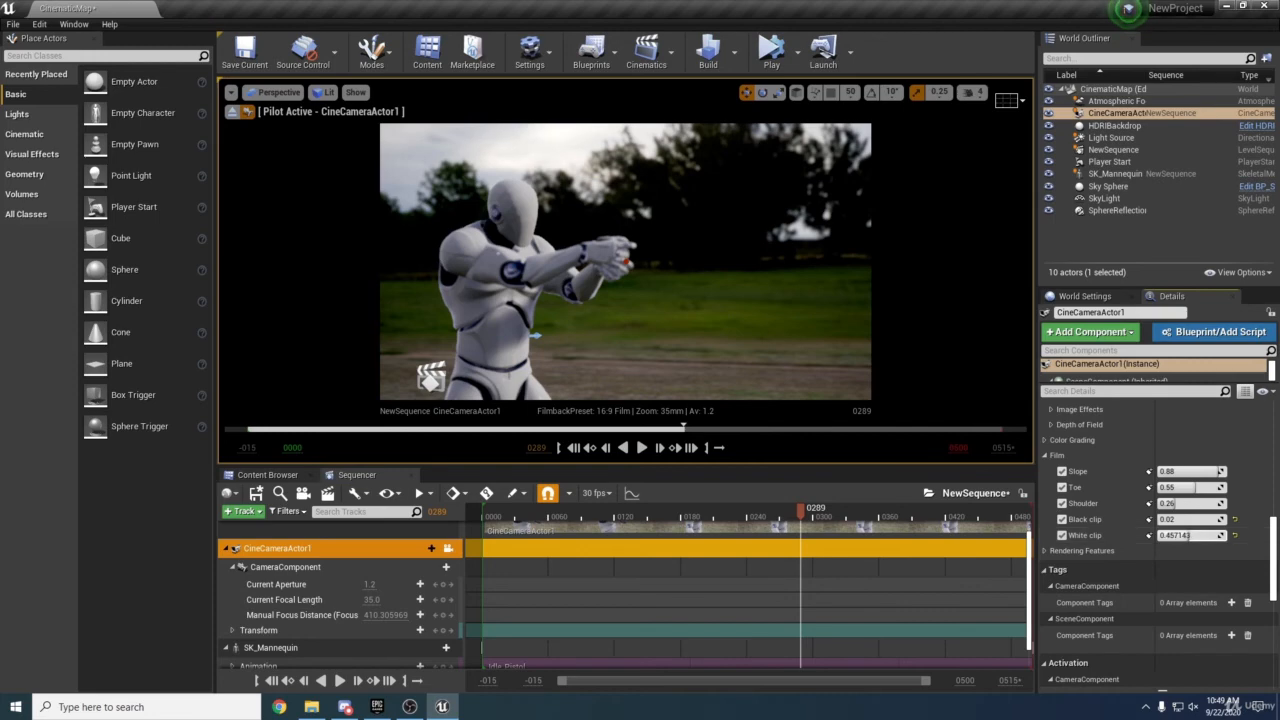
key("ctrl+z")
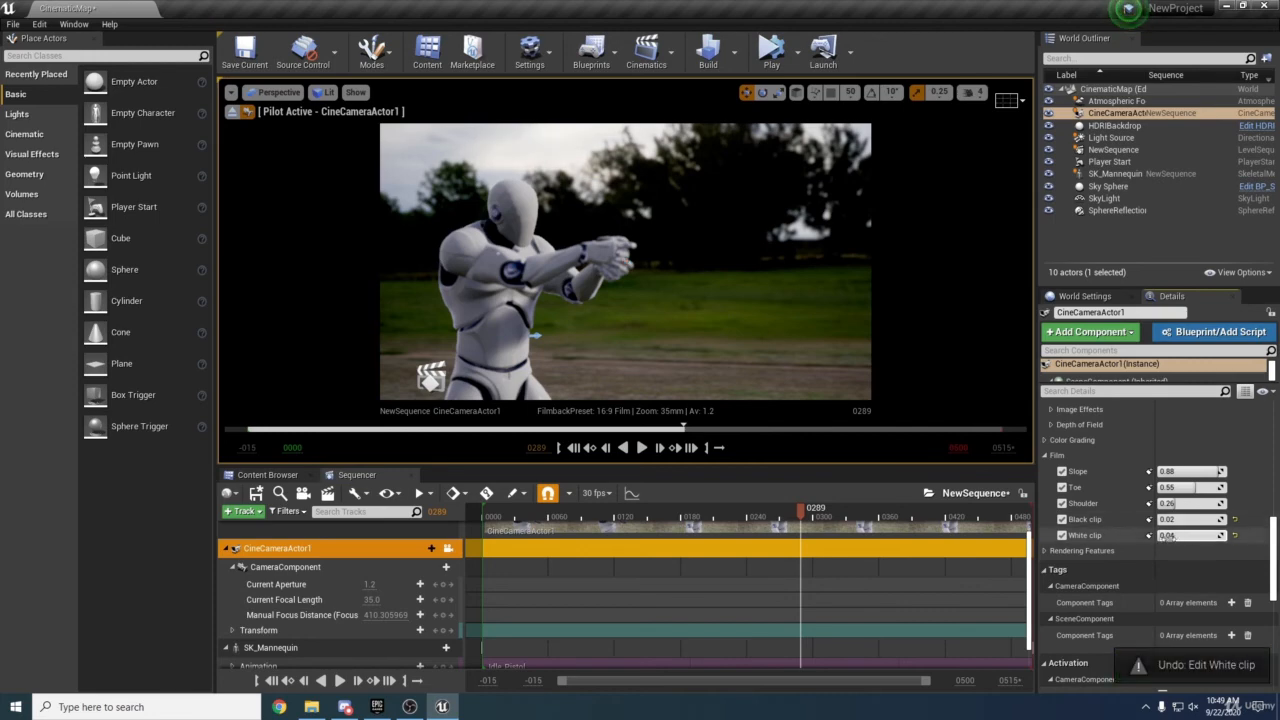
key("ctrl+z")
Lower the Film Black clip to 0.01 and finally to 0.001, and briefly test the Slope value.
left_click(1181, 520)
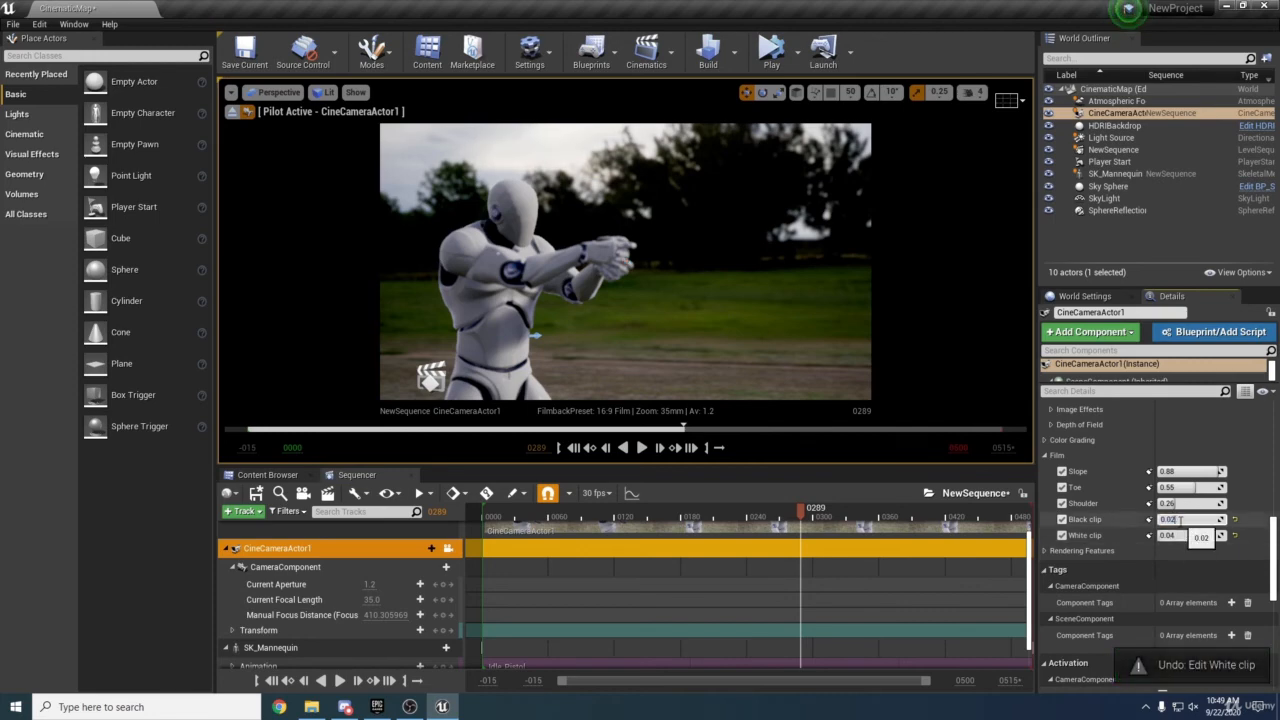
type("0.01")
key("Return")
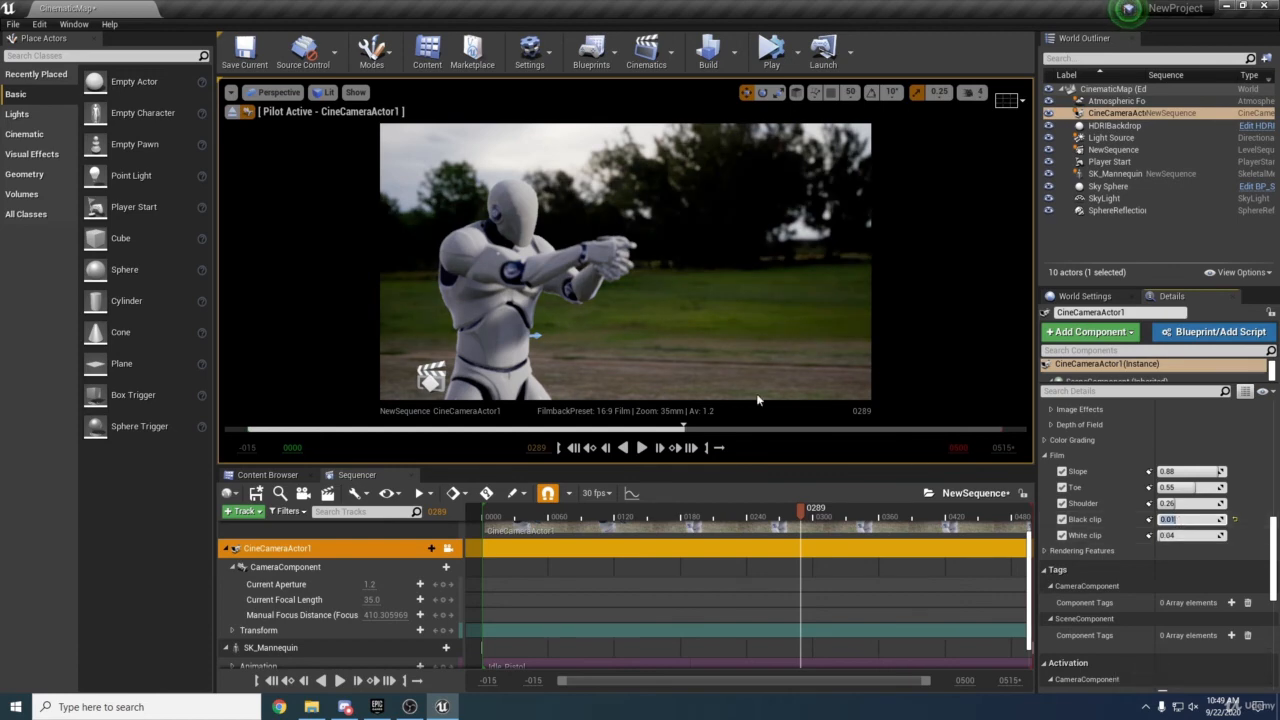
left_click(1193, 520)
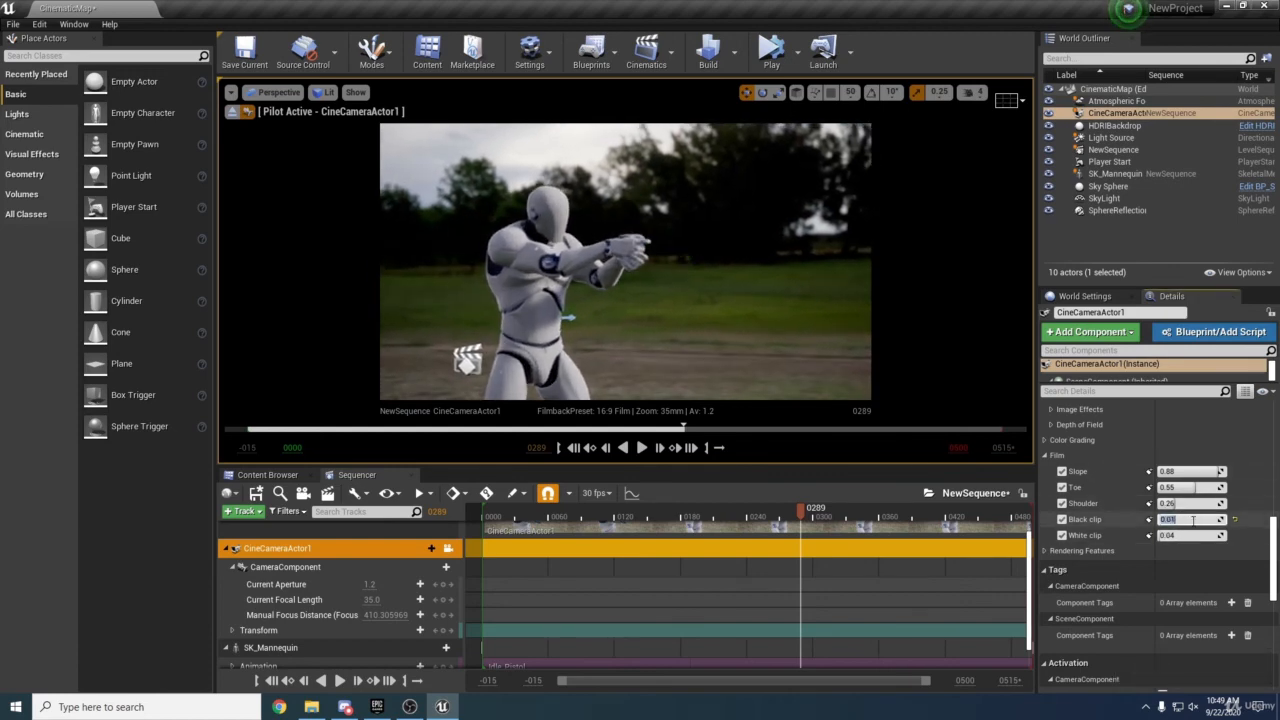
type("0.0")
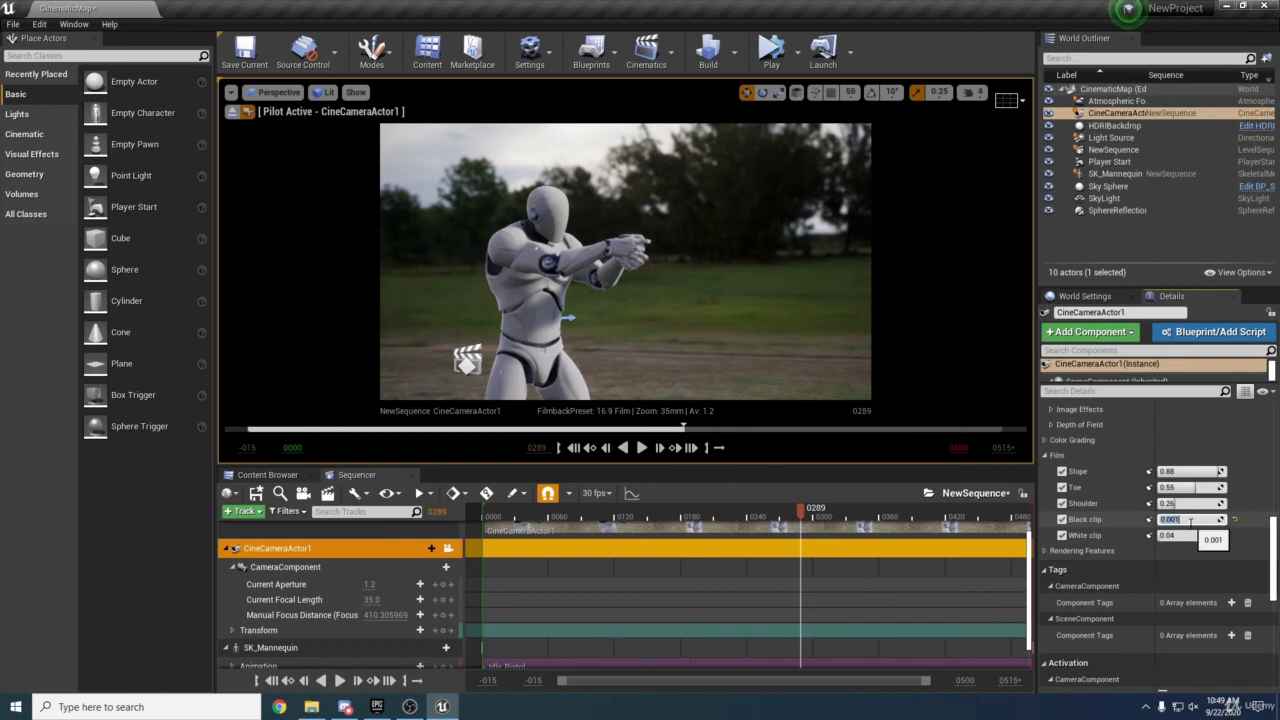
key("Return")
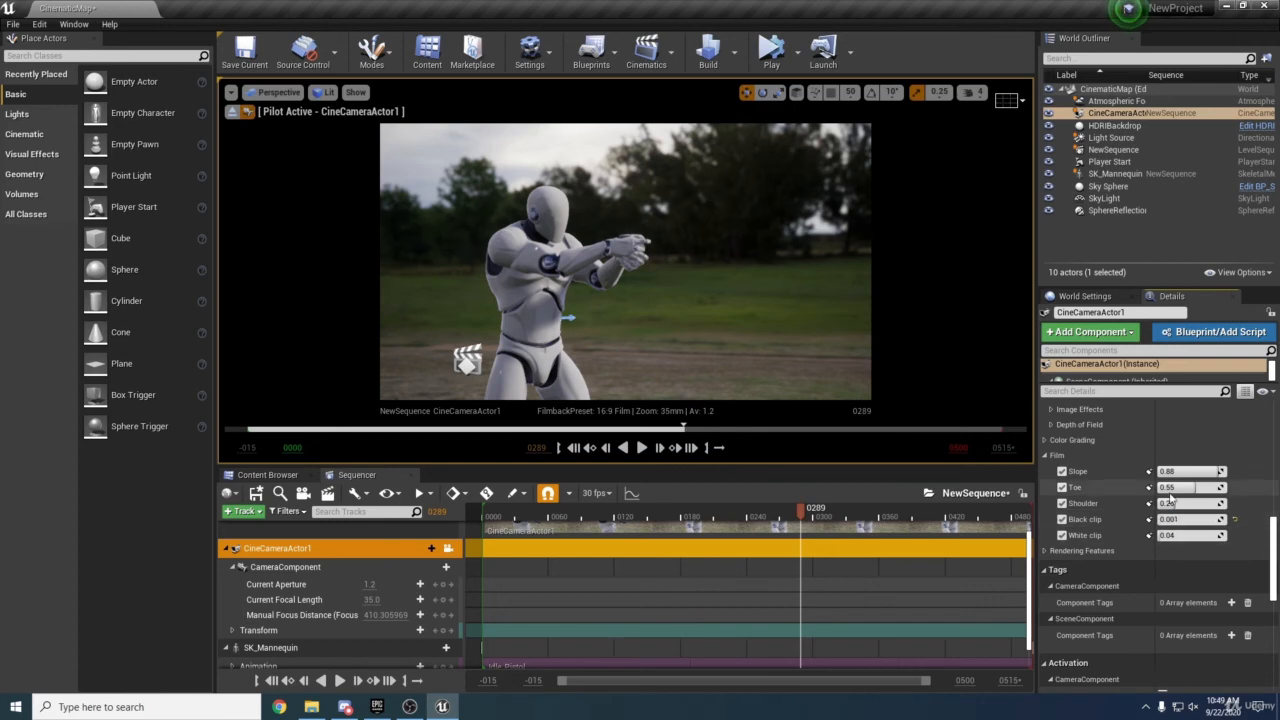
mouse_move(1205, 471)
left_mouse_down()
mouse_move(1155, 471)
mouse_move(1210, 471)
left_mouse_up()
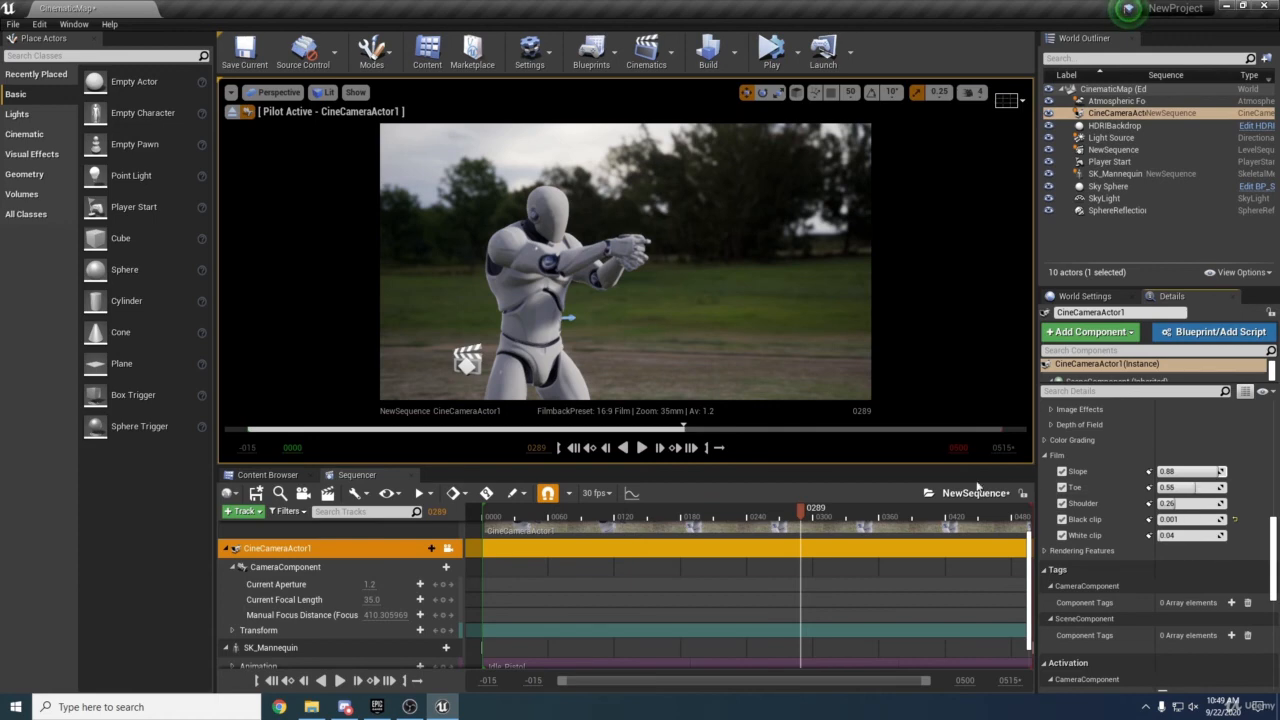
Review the camera's full settings, from Transform and Current Camera Settings through Post Process and Collision, including the Dirt Mask options.
scroll(1155, 492, "down", 4)
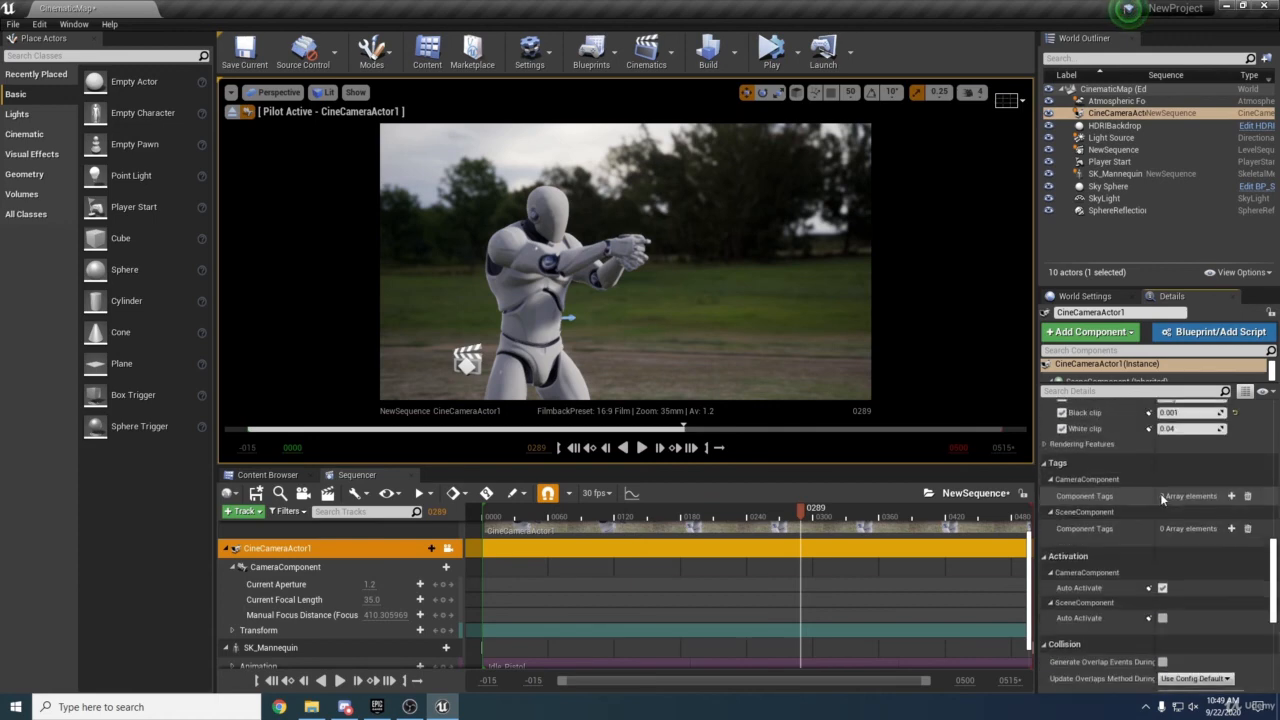
scroll(1160, 495, "up", 10)
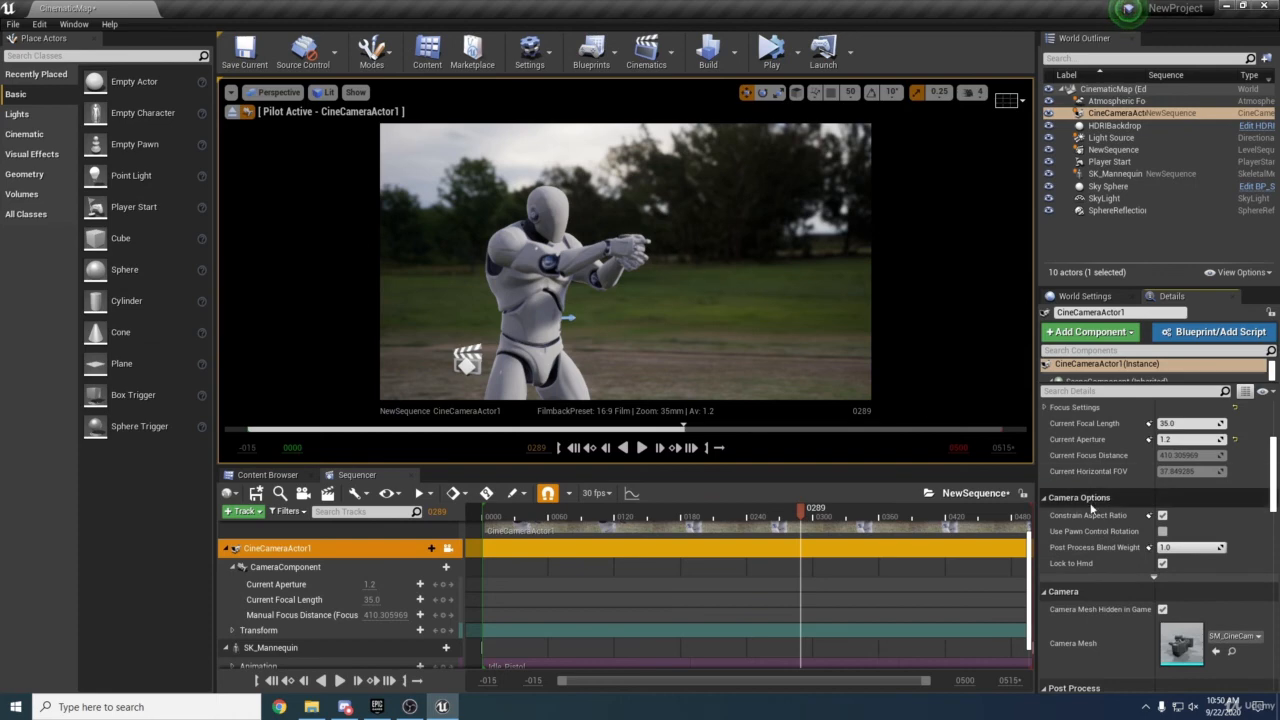
scroll(1115, 510, "up", 3)
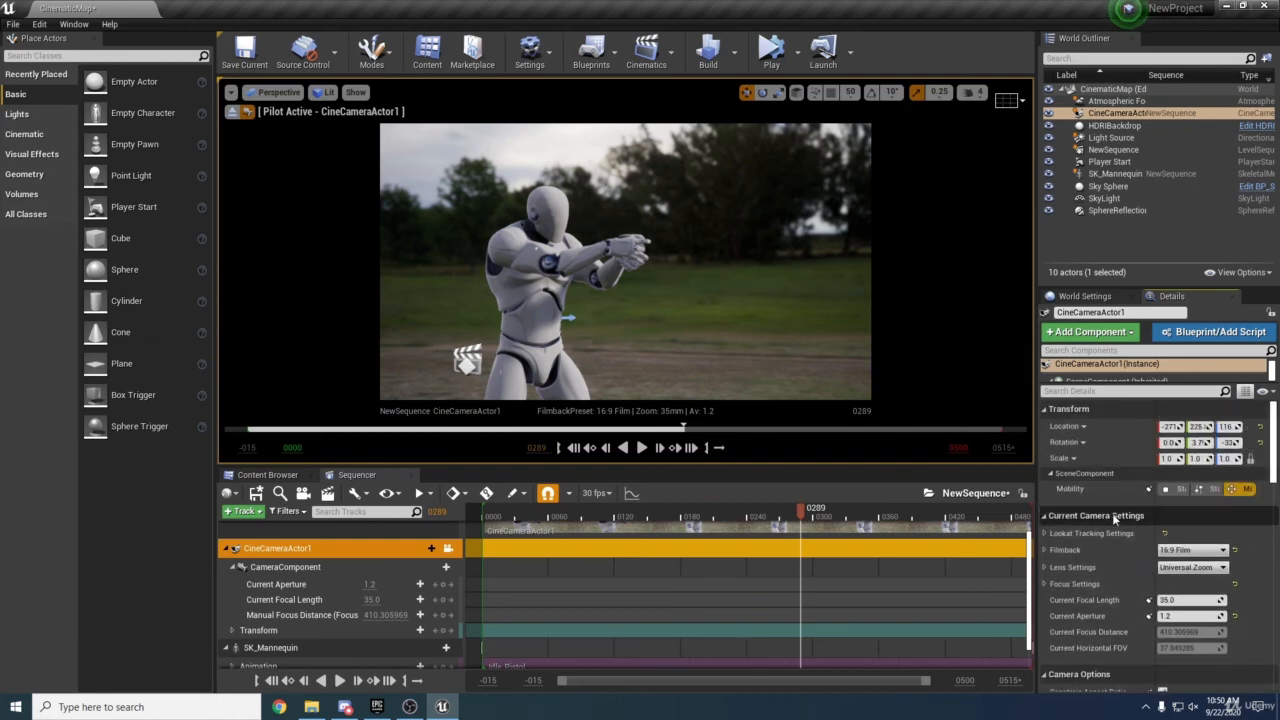
scroll(1121, 521, "down", 5)
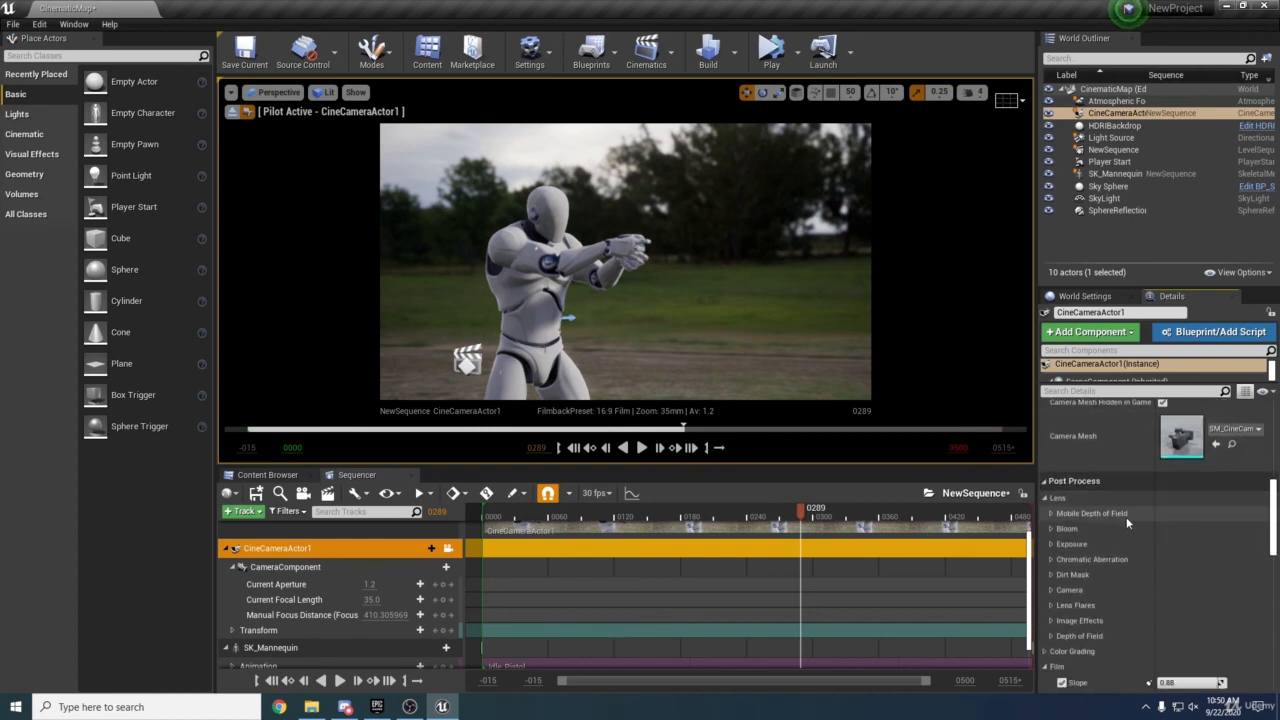
scroll(1126, 517, "up", 4)
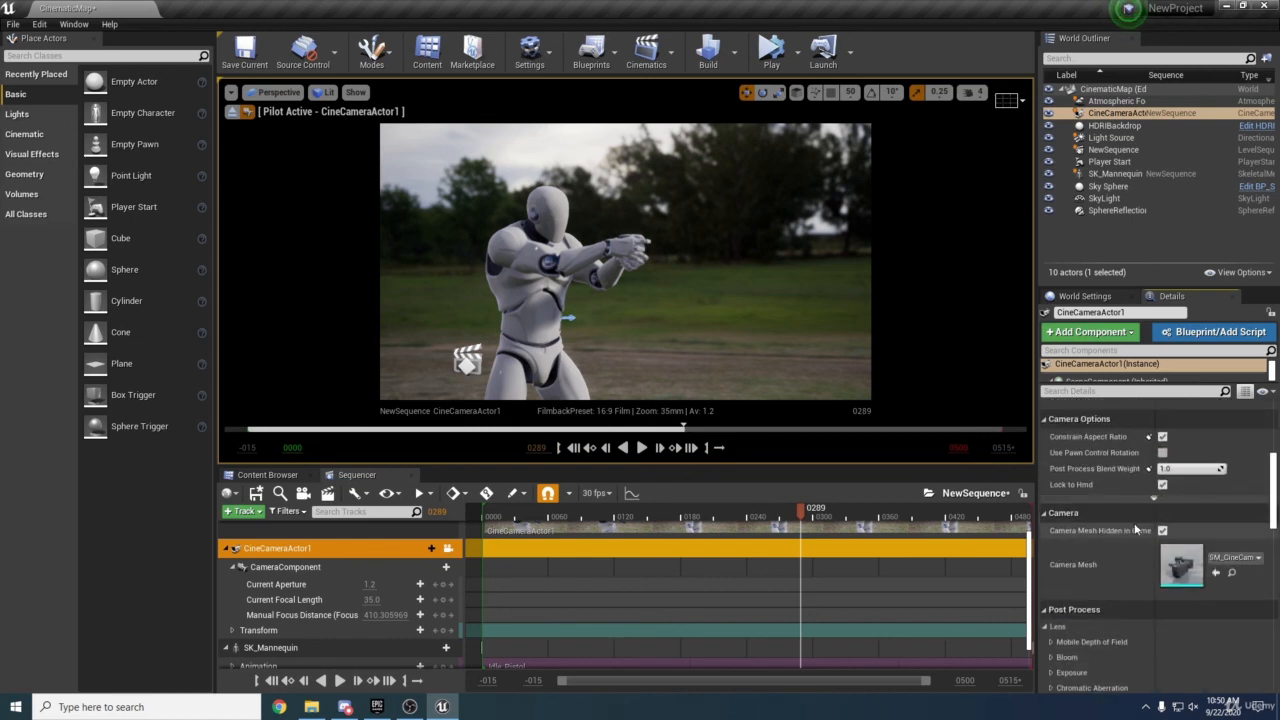
scroll(1135, 525, "down", 5)
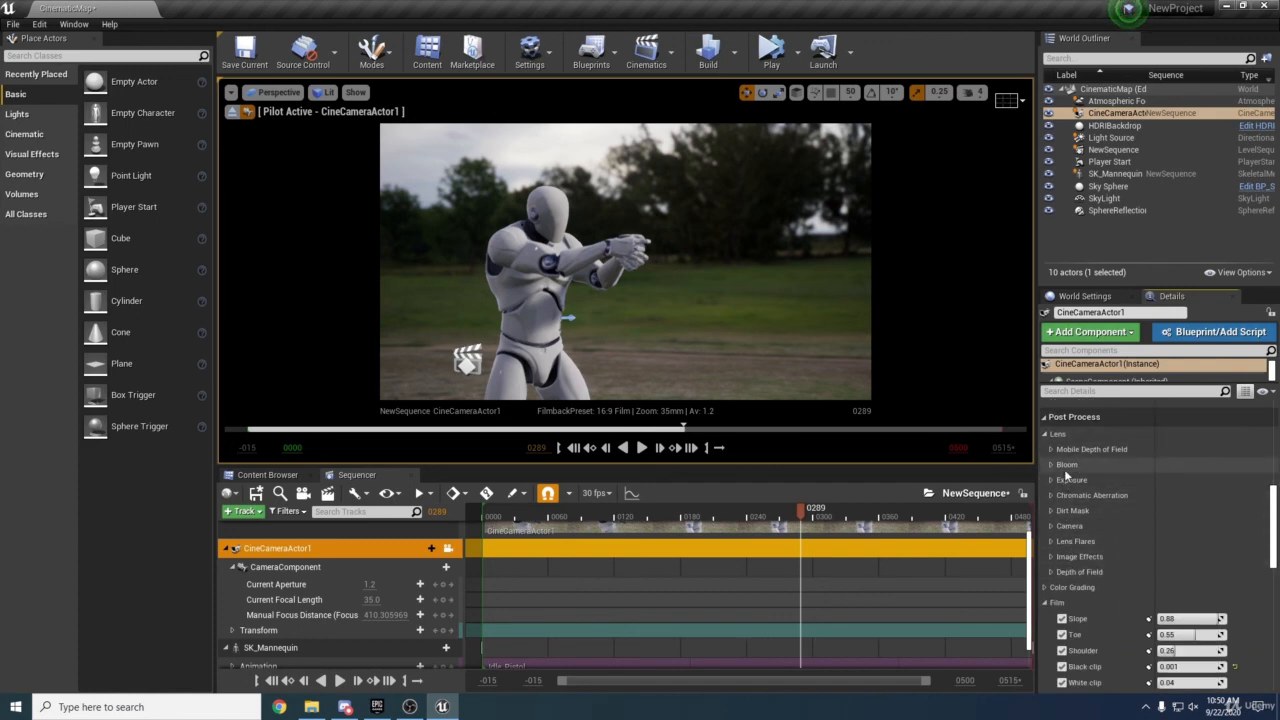
left_click(1052, 511)
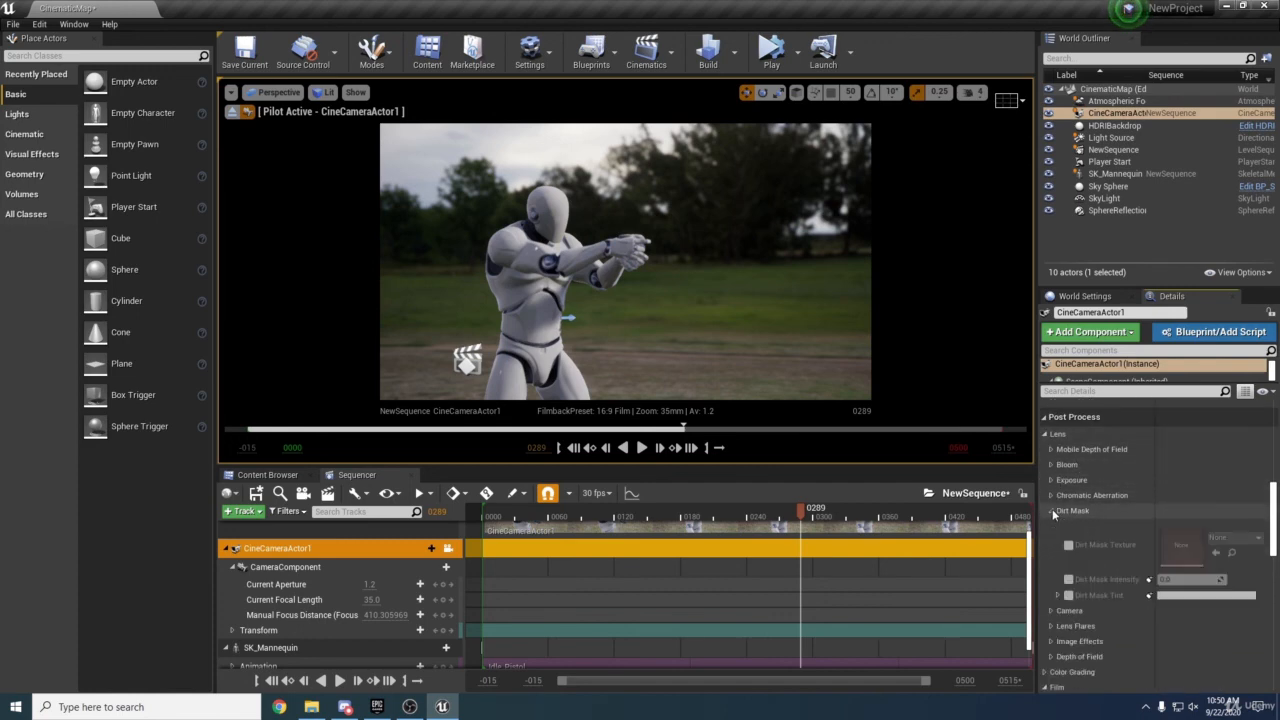
left_click(1052, 511)
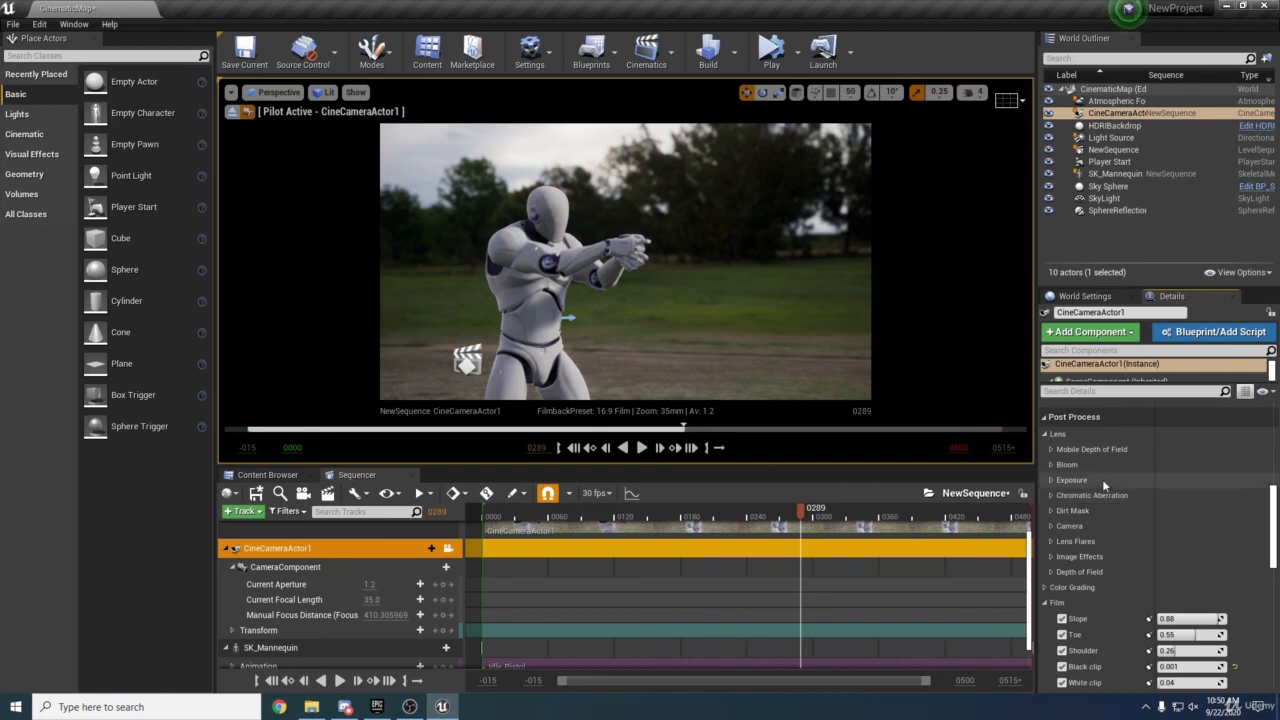
scroll(1156, 554, "down", 3)
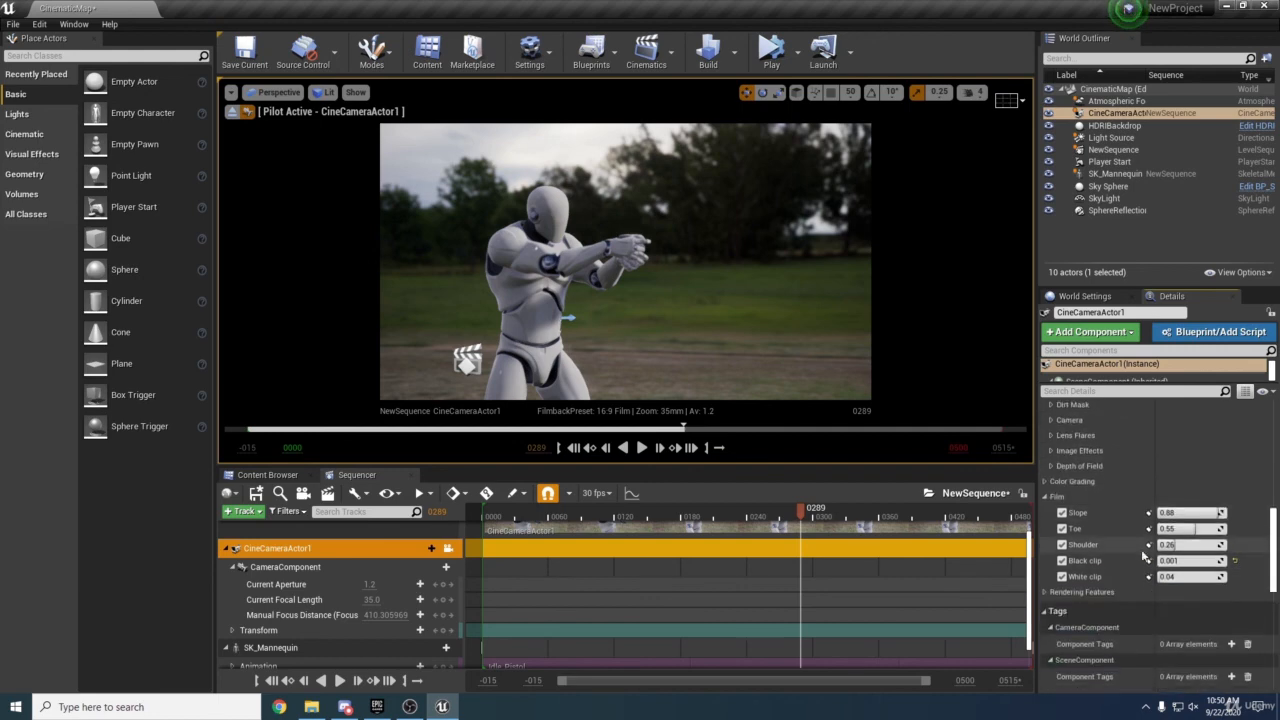
scroll(1110, 510, "up", 10)
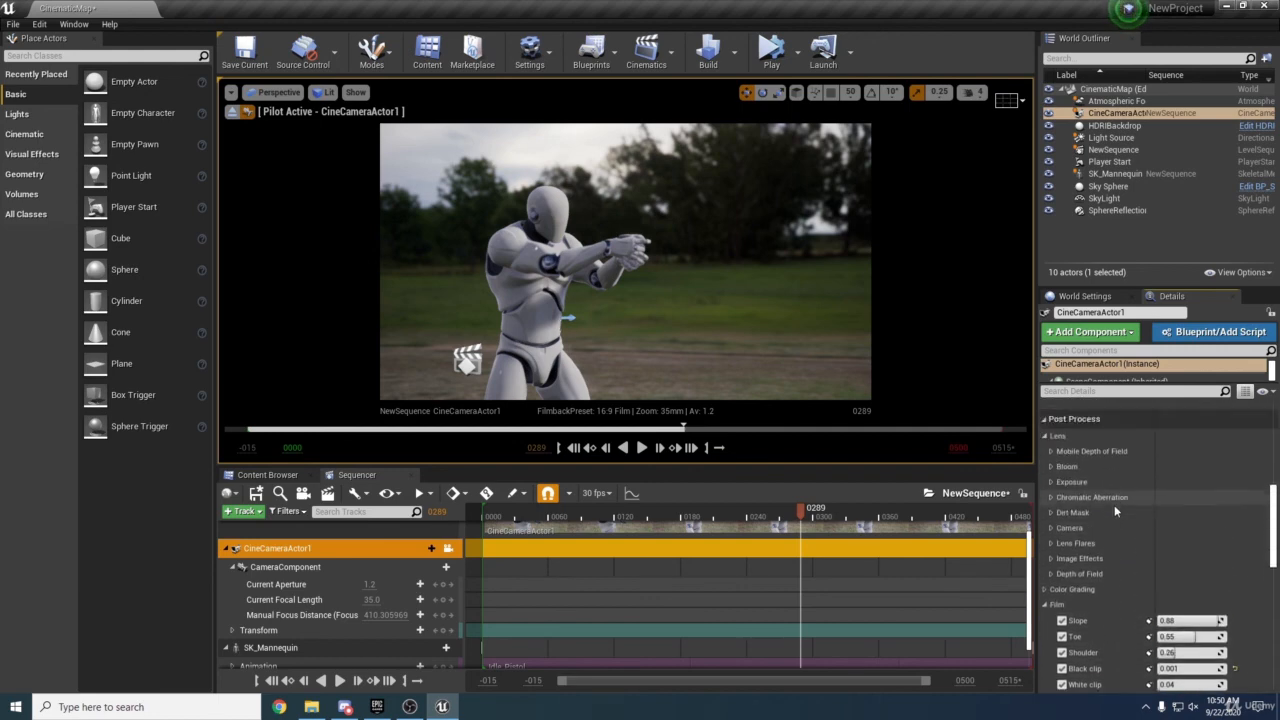
scroll(1126, 513, "down", 10)
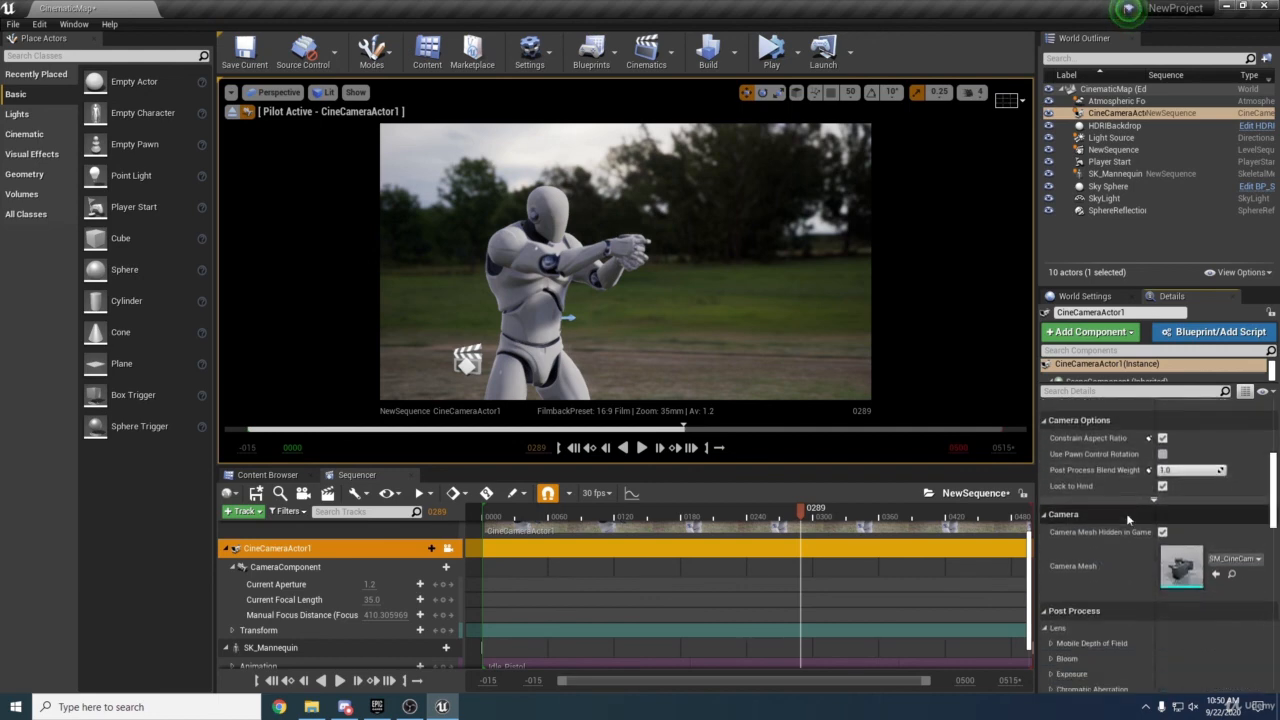